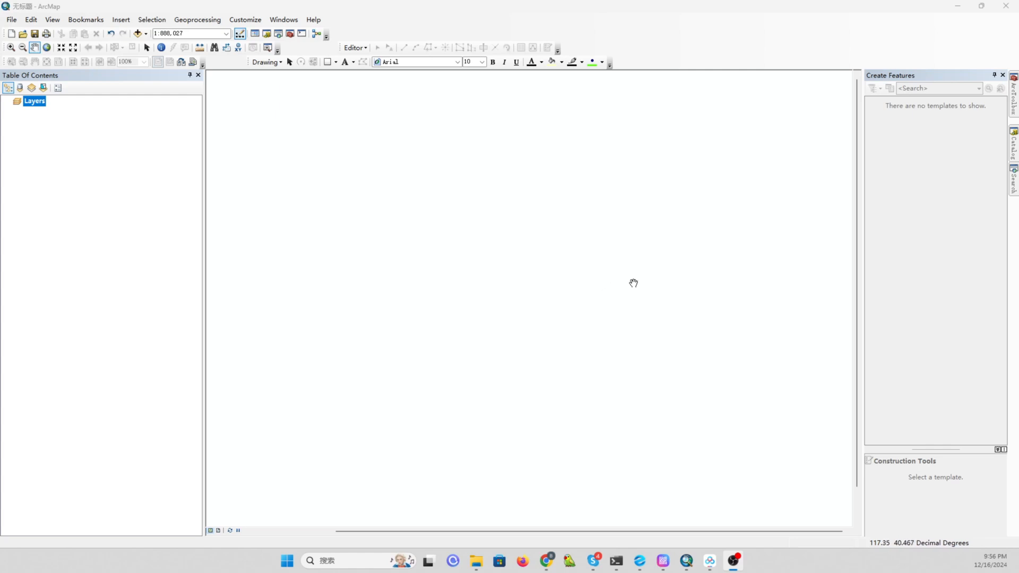
Add TianjinBoundaryExport.shp from the Model folder to the map.
{"action": "left_click", "coordinate": [1013, 144]}
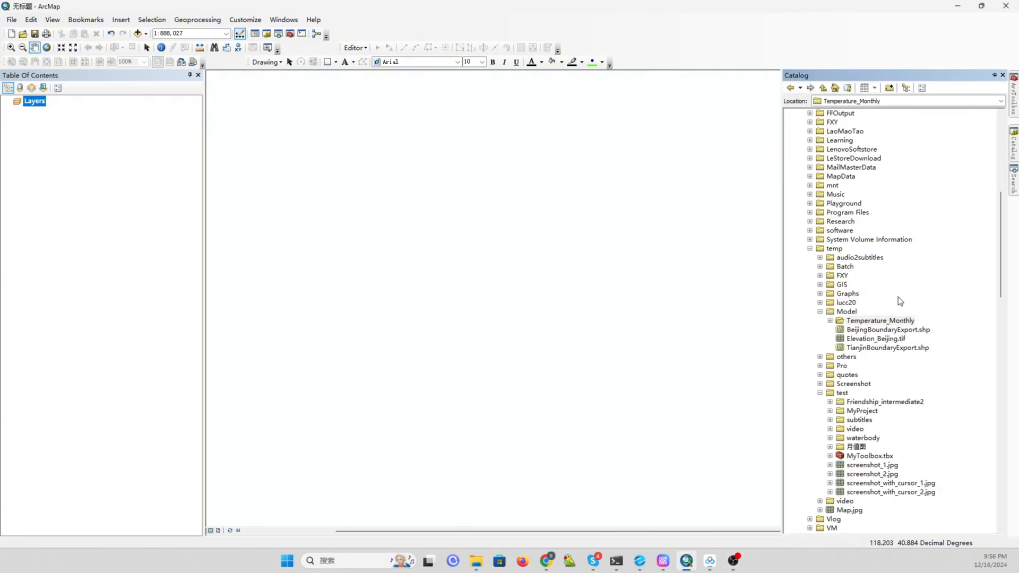
{"action": "left_click", "coordinate": [891, 350]}
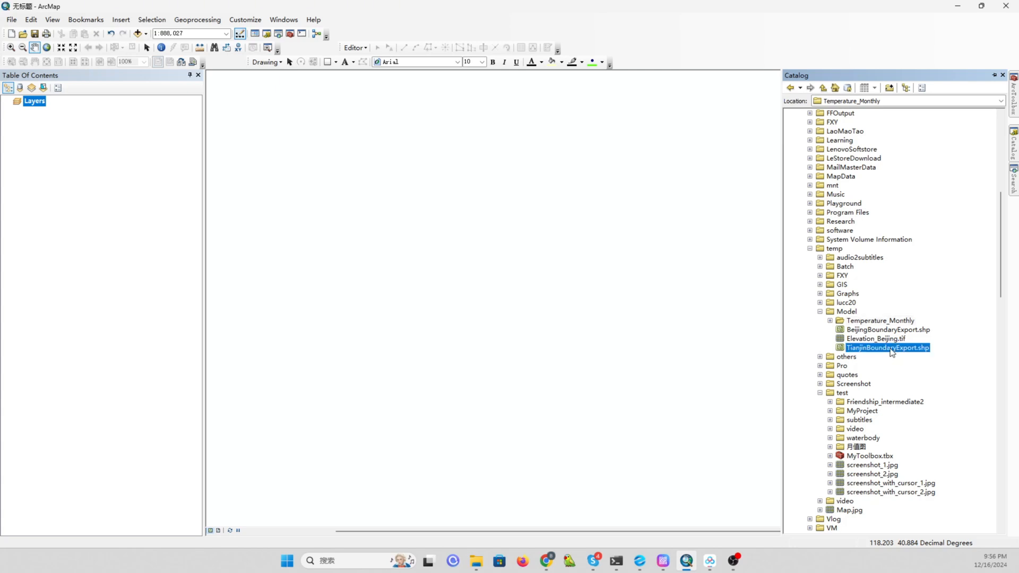
{"action": "left_click_drag", "start_coordinate": [883, 351], "coordinate": [618, 363]}
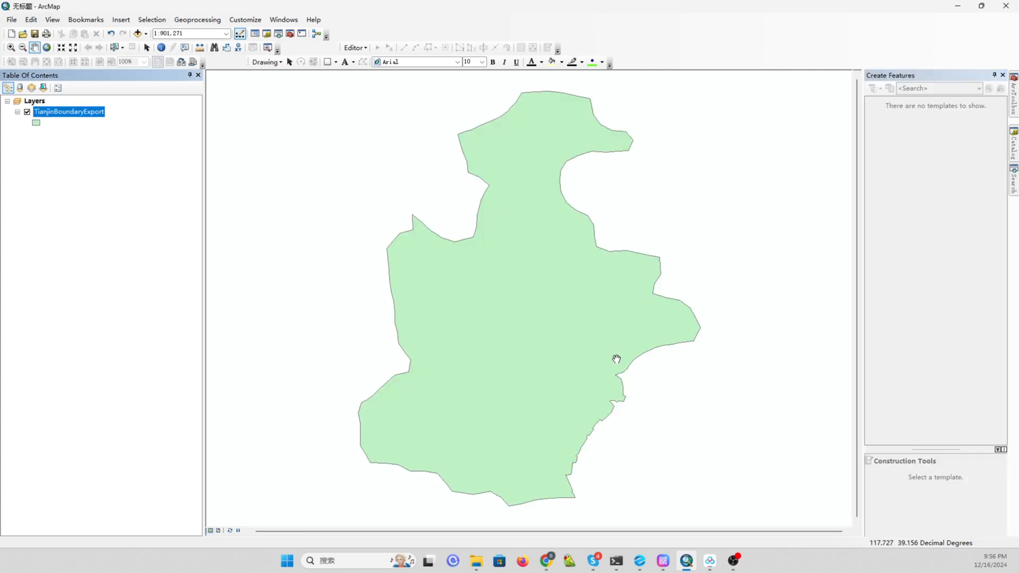
Add Temperature_2015_1.tif from the Temperature_Monthly folder to the map.
{"action": "left_click", "coordinate": [1014, 144]}
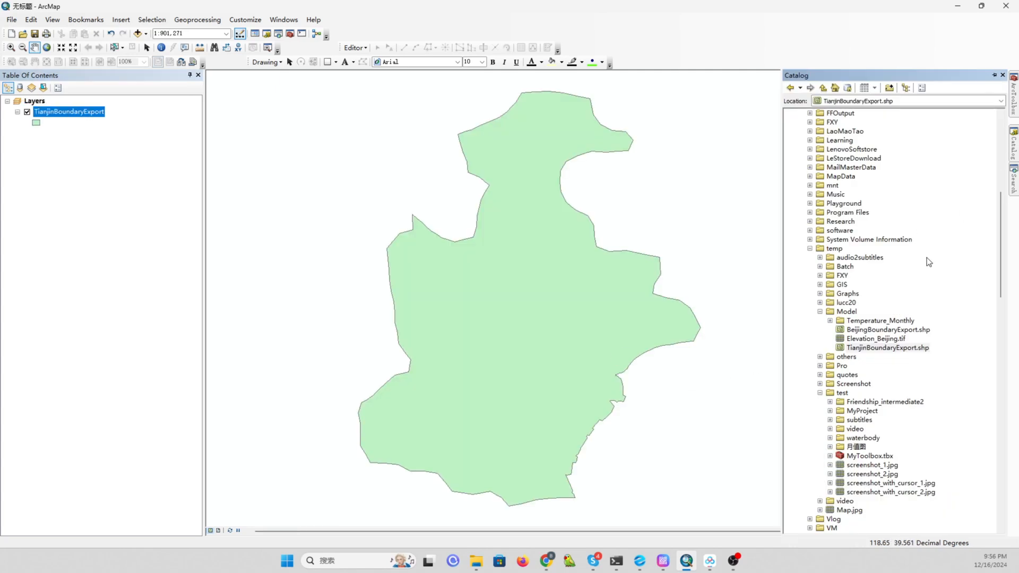
{"action": "left_click", "coordinate": [830, 320]}
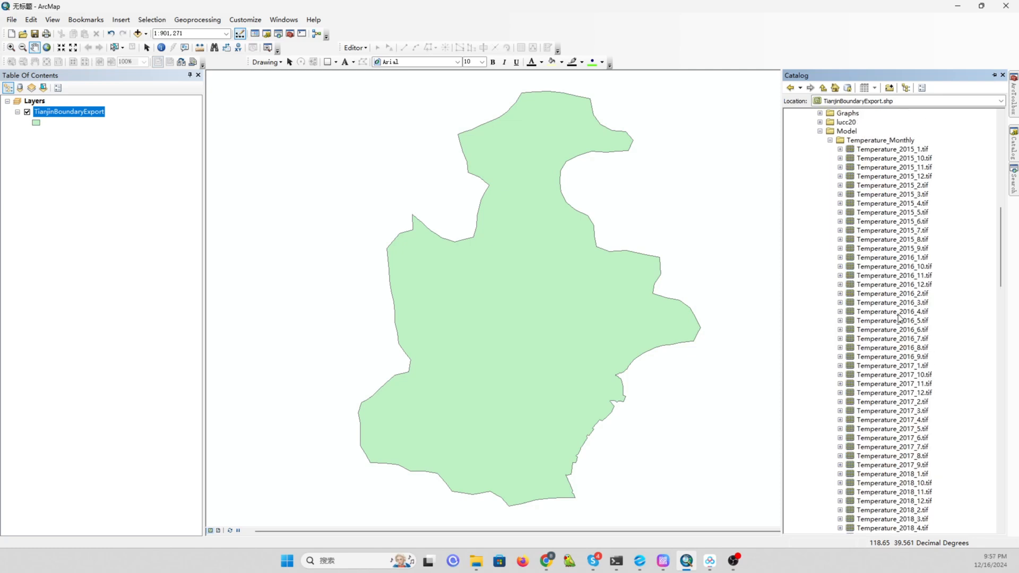
{"action": "scroll", "coordinate": [901, 313], "scroll_direction": "down", "scroll_amount": 6}
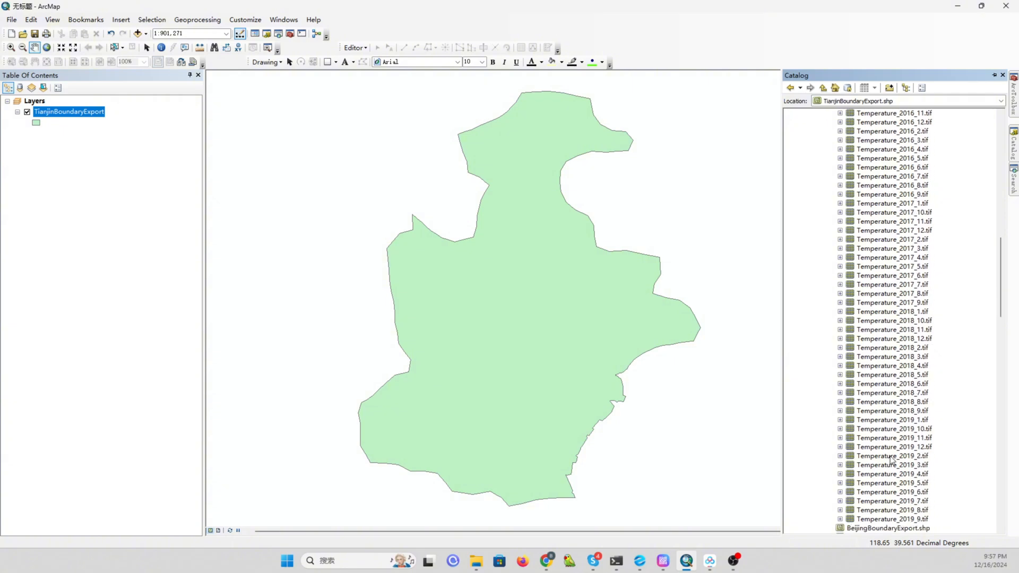
{"action": "scroll", "coordinate": [889, 461], "scroll_direction": "up", "scroll_amount": 4}
{"action": "scroll", "coordinate": [889, 461], "scroll_direction": "up", "scroll_amount": 2}
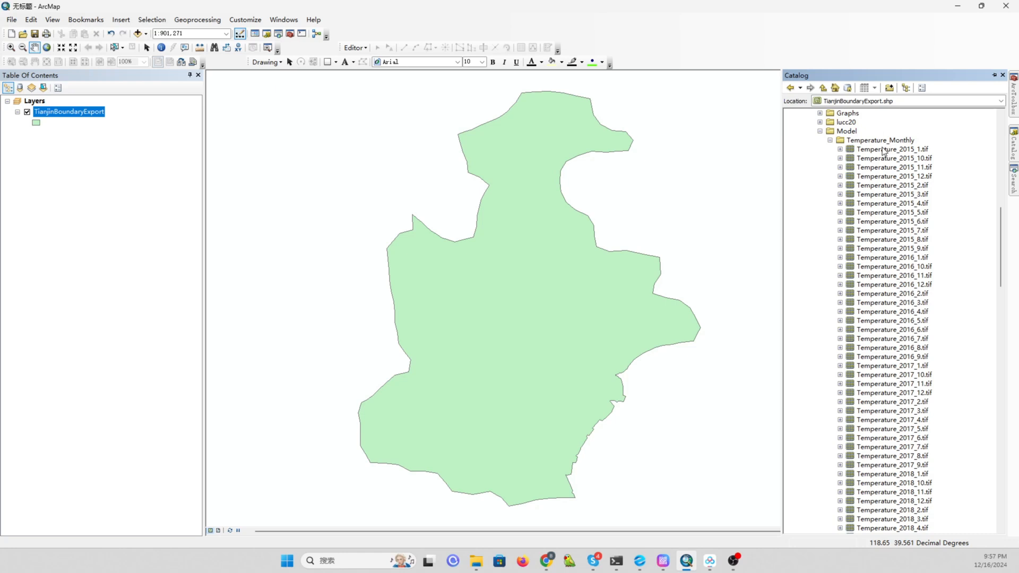
{"action": "left_click", "coordinate": [879, 150]}
{"action": "left_click_drag", "start_coordinate": [878, 154], "coordinate": [655, 213]}
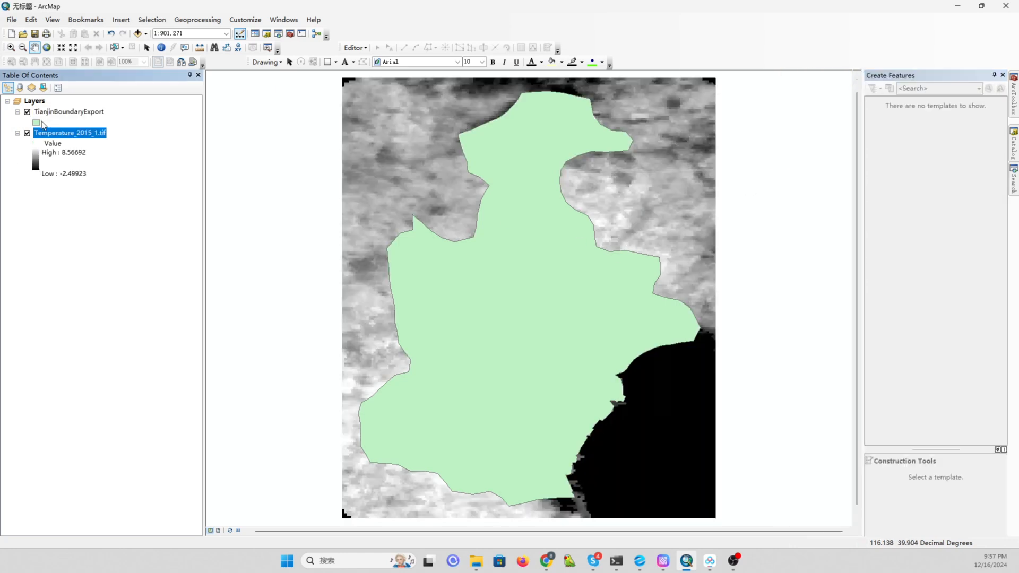
Give the Tianjin boundary symbol no fill and a red outline.
{"action": "right_click", "coordinate": [37, 122]}
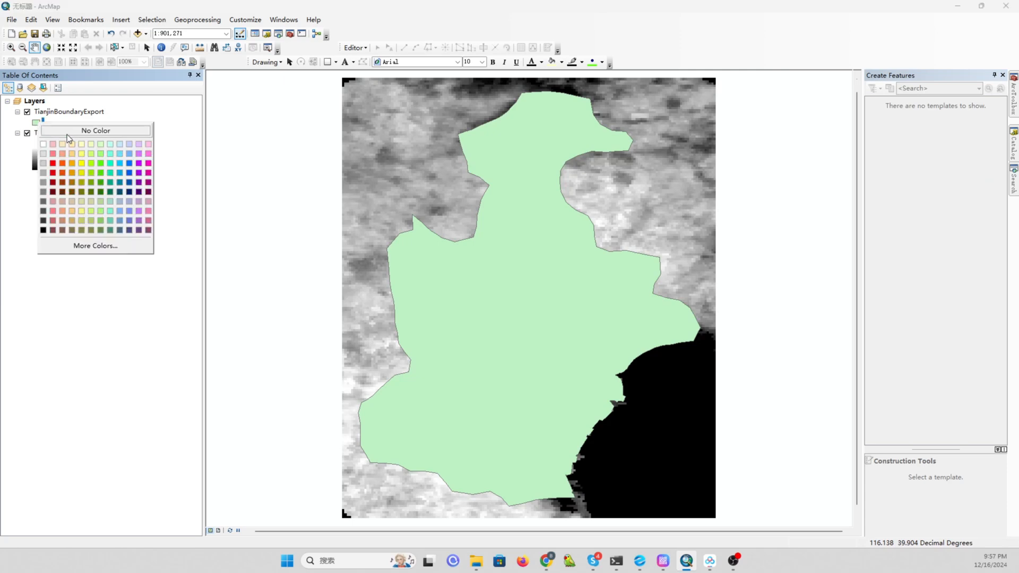
{"action": "left_click", "coordinate": [78, 132]}
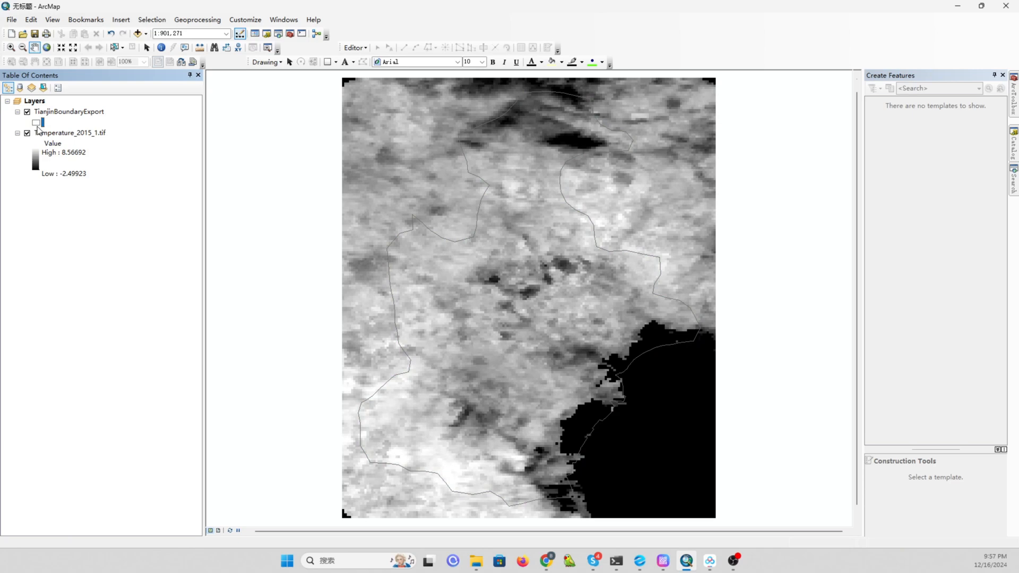
{"action": "left_click", "coordinate": [38, 125]}
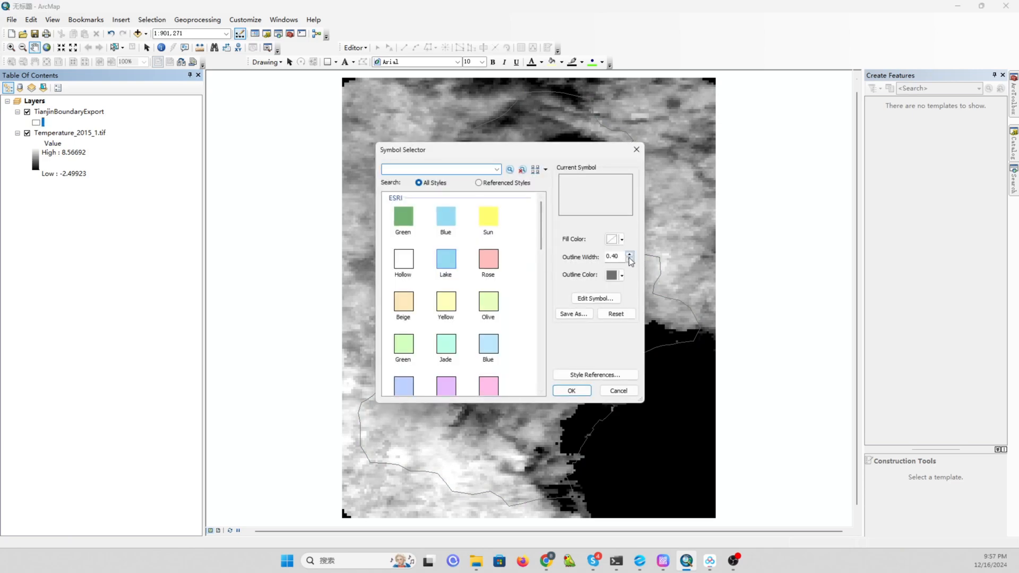
{"action": "left_click", "coordinate": [624, 276]}
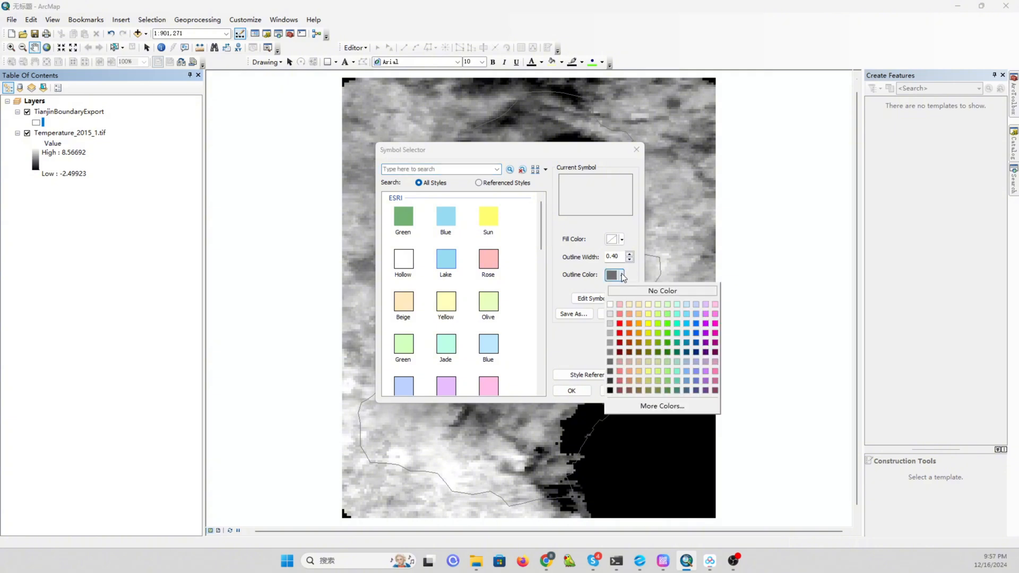
{"action": "left_click", "coordinate": [620, 325]}
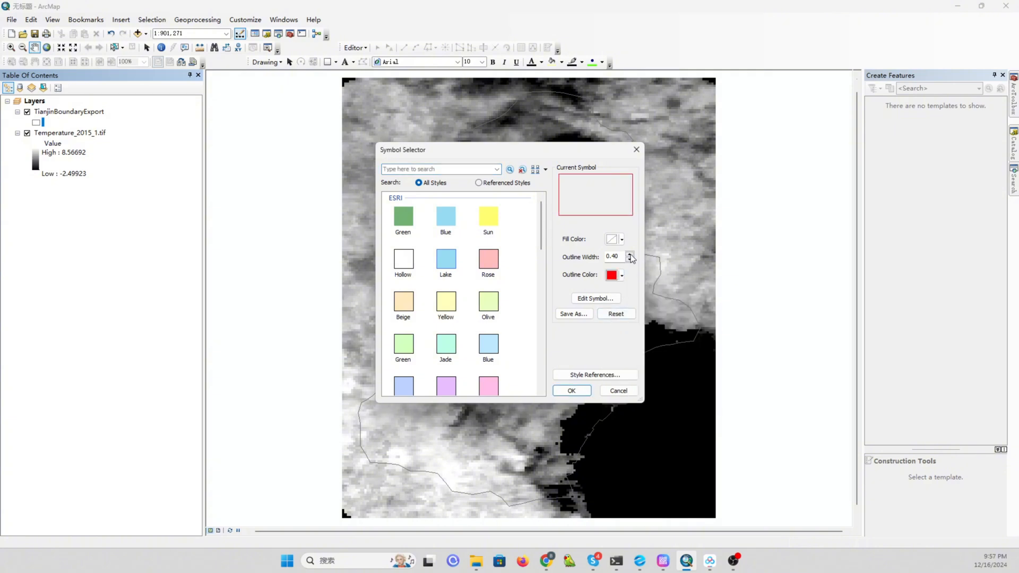
{"action": "left_click", "coordinate": [629, 254]}
{"action": "left_click", "coordinate": [567, 390]}
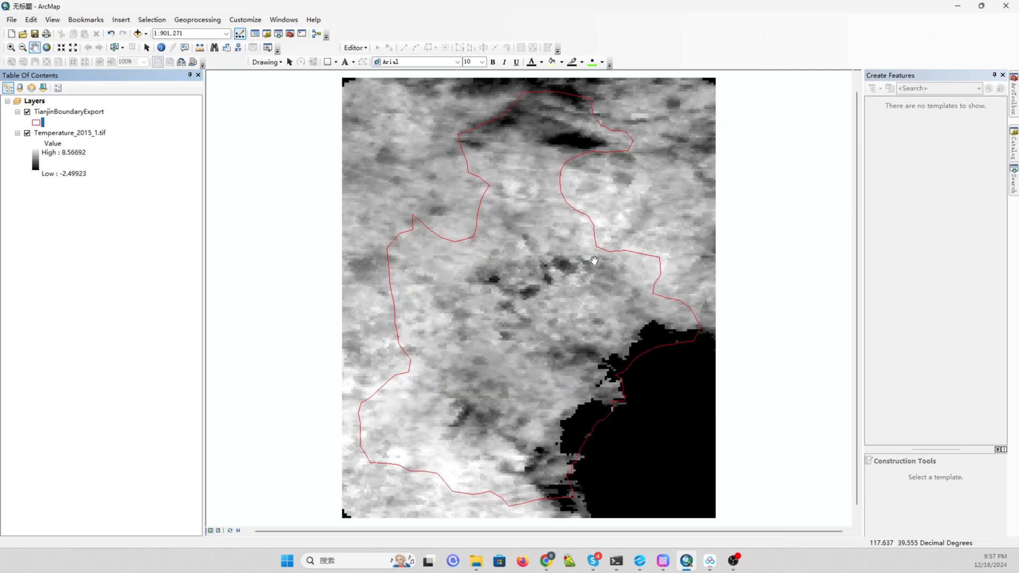
Locate the Clip tool under Data Management Tools, Raster, Raster Processing in ArcToolbox.
{"action": "left_click", "coordinate": [1014, 101]}
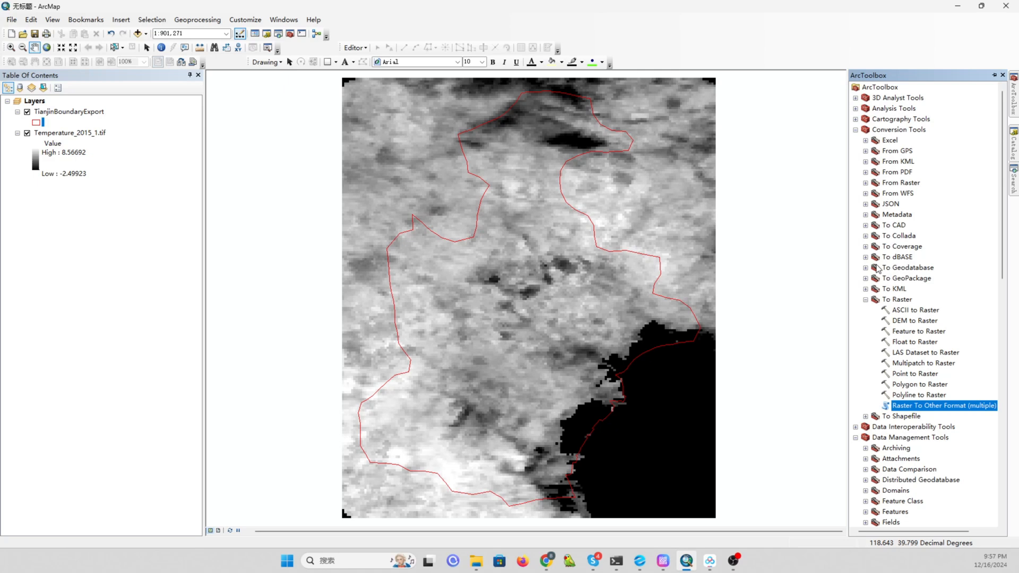
{"action": "scroll", "coordinate": [902, 219], "scroll_direction": "down", "scroll_amount": 11}
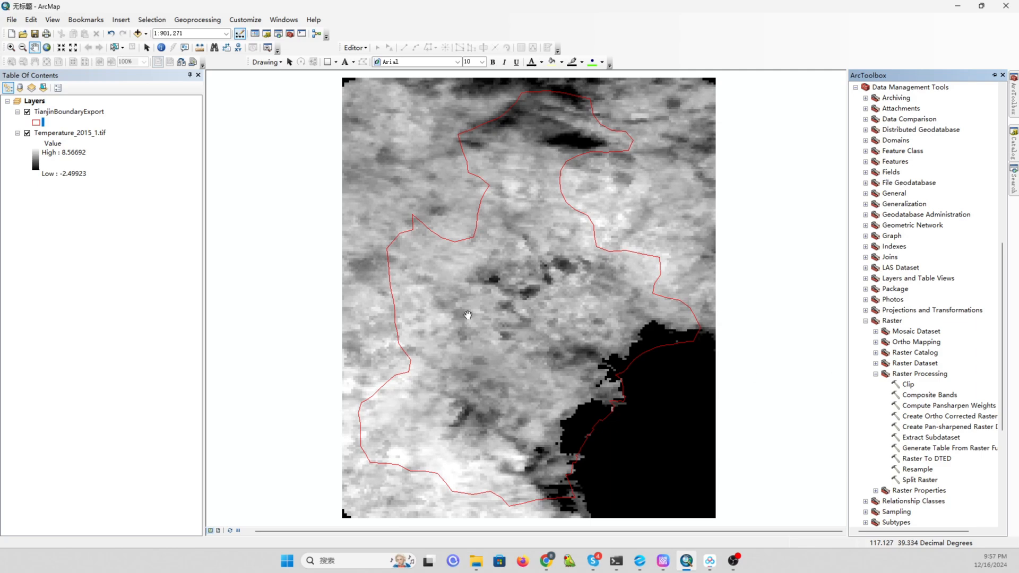
{"action": "right_click", "coordinate": [910, 385]}
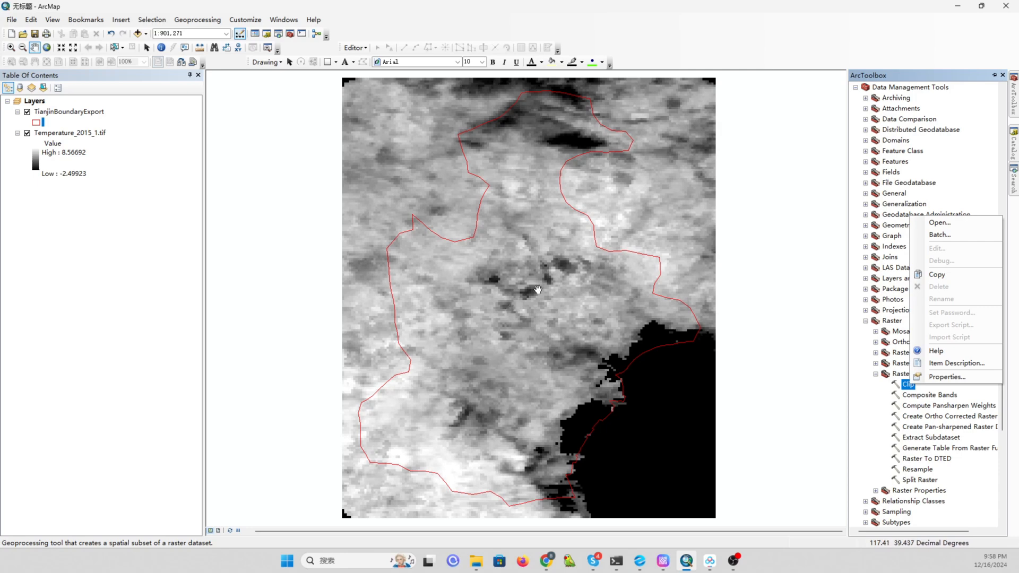
{"action": "left_click", "coordinate": [784, 41]}
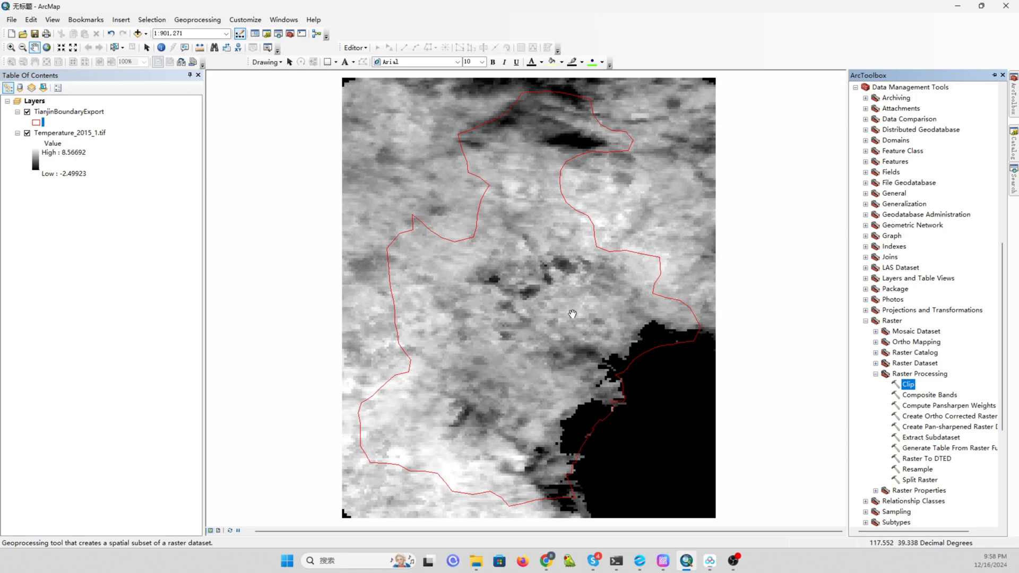
Create a new toolbox named Toolbox.tbx in the Model folder.
{"action": "left_click", "coordinate": [1014, 152]}
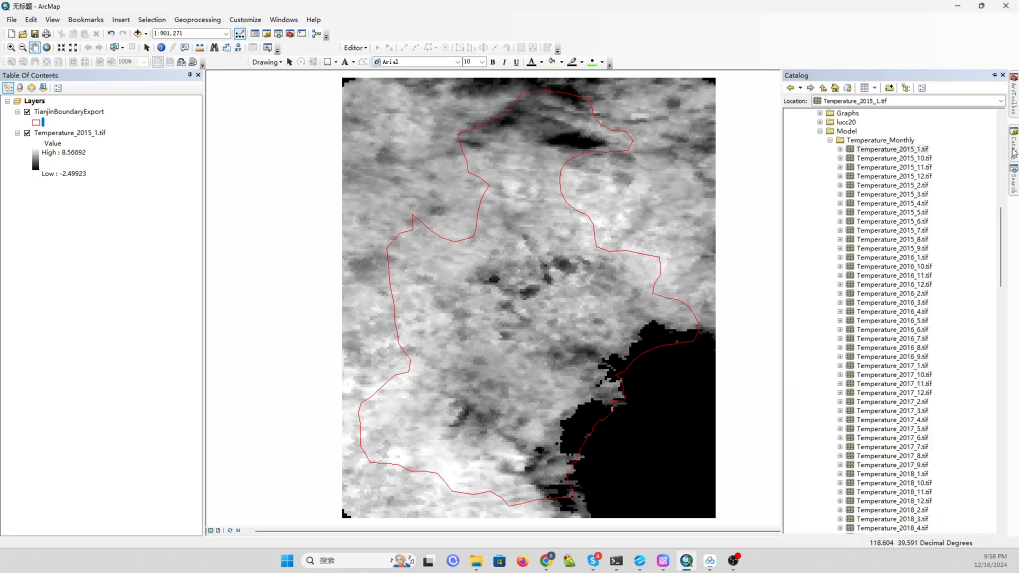
{"action": "left_click", "coordinate": [830, 141]}
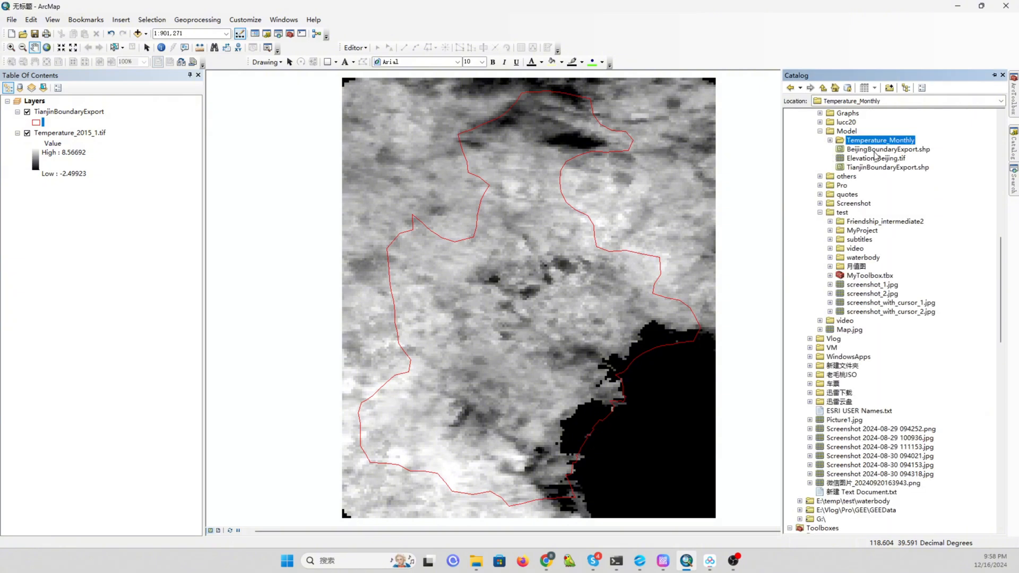
{"action": "right_click", "coordinate": [849, 133]}
{"action": "mouse_move", "coordinate": [883, 201]}
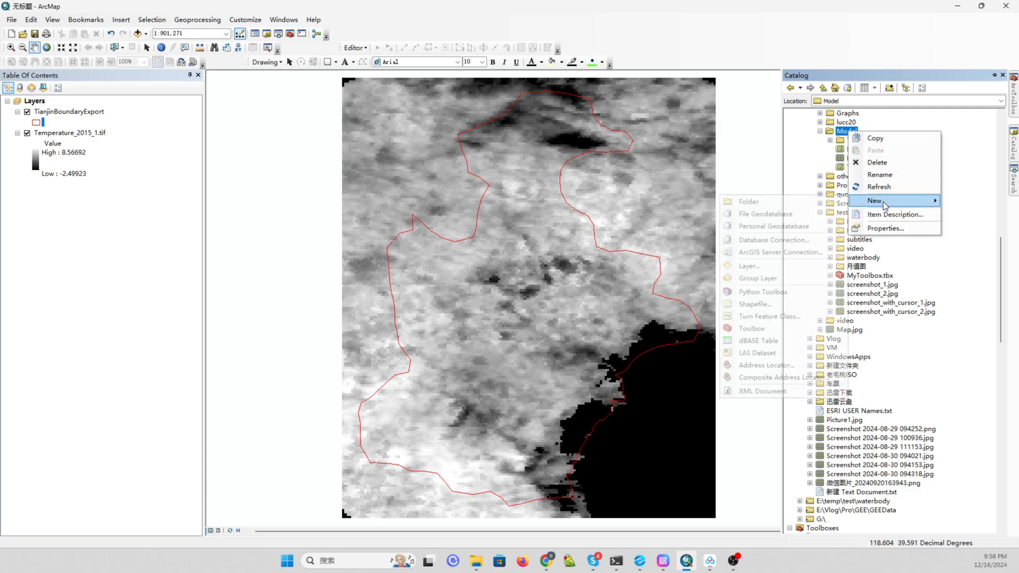
{"action": "left_click", "coordinate": [774, 328]}
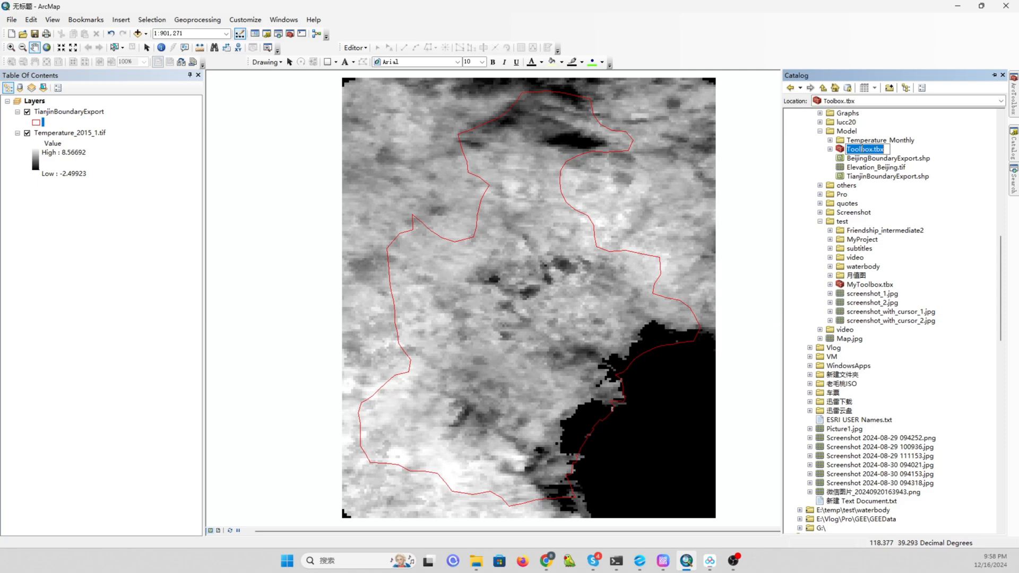
{"action": "key", "text": "Return"}
Create a new model inside Toolbox.tbx.
{"action": "right_click", "coordinate": [858, 151]}
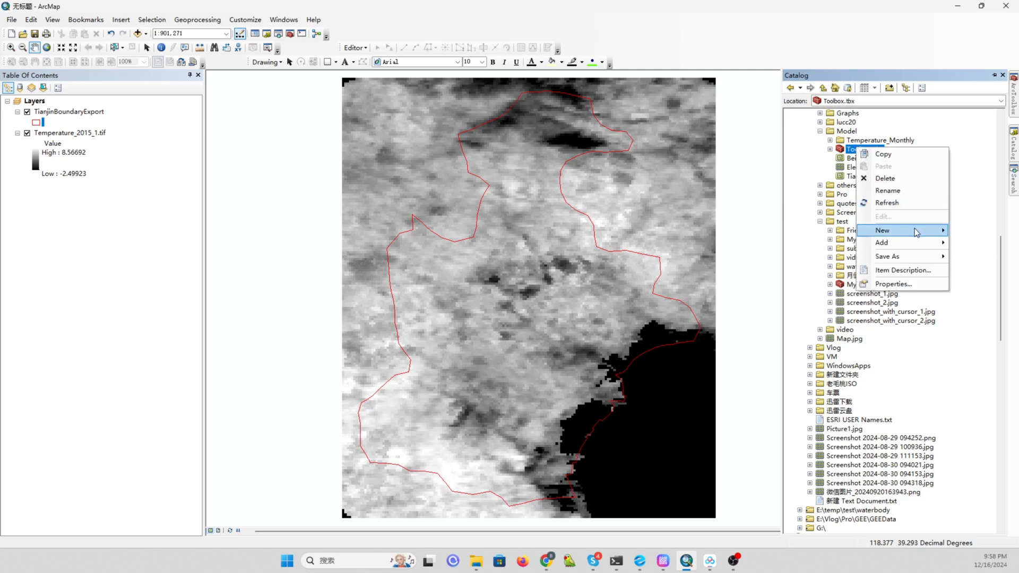
{"action": "mouse_move", "coordinate": [916, 232]}
{"action": "left_click", "coordinate": [979, 244]}
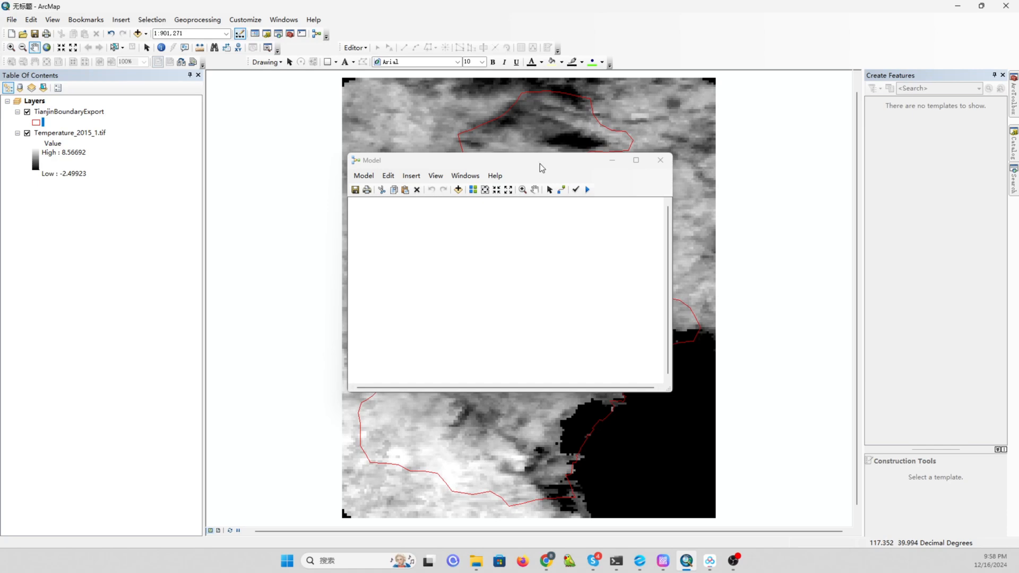
{"action": "left_click_drag", "start_coordinate": [541, 161], "coordinate": [503, 127]}
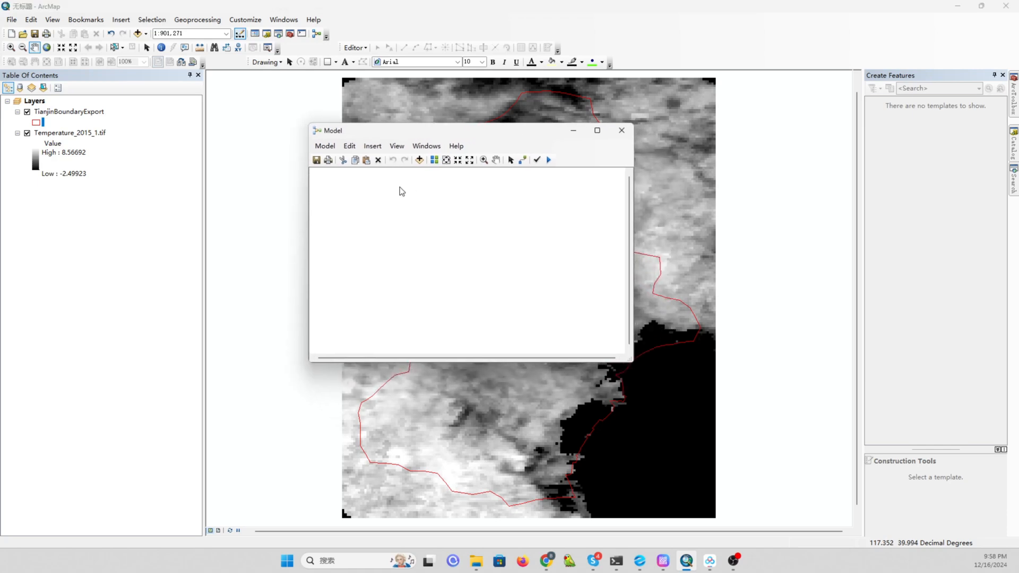
Insert a Rasters iterator into the model.
{"action": "left_click", "coordinate": [371, 147]}
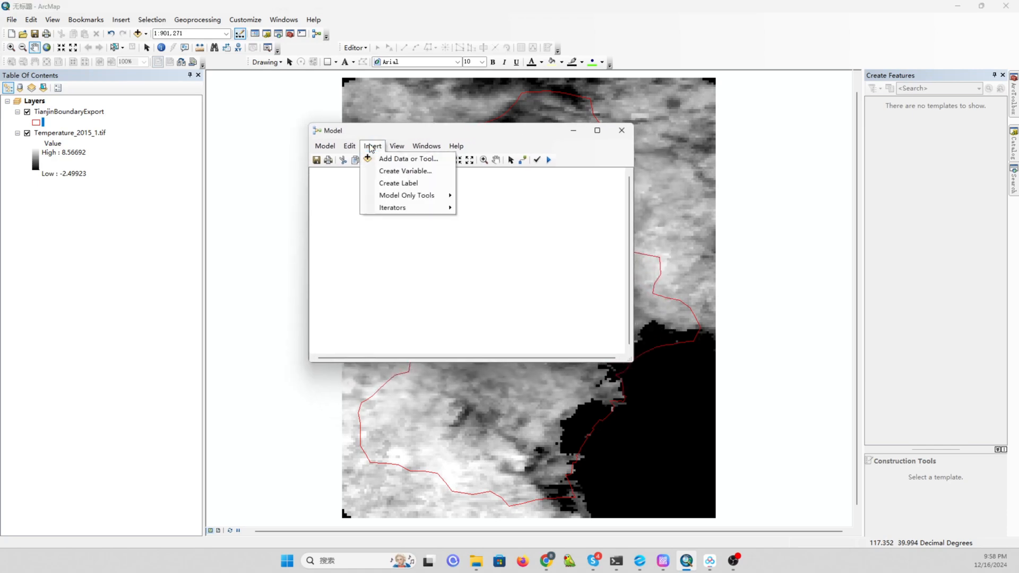
{"action": "mouse_move", "coordinate": [423, 199]}
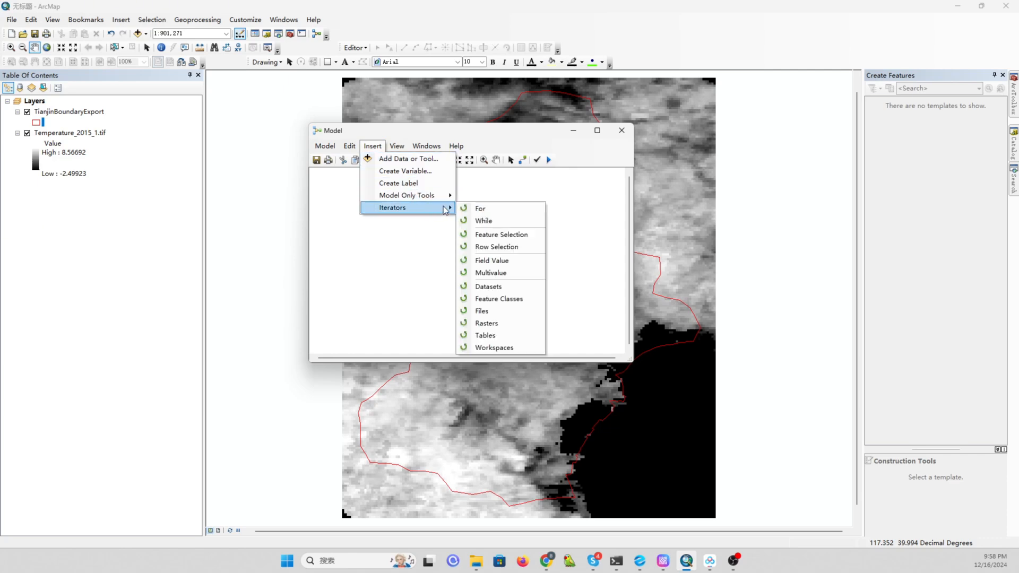
{"action": "left_click", "coordinate": [491, 324]}
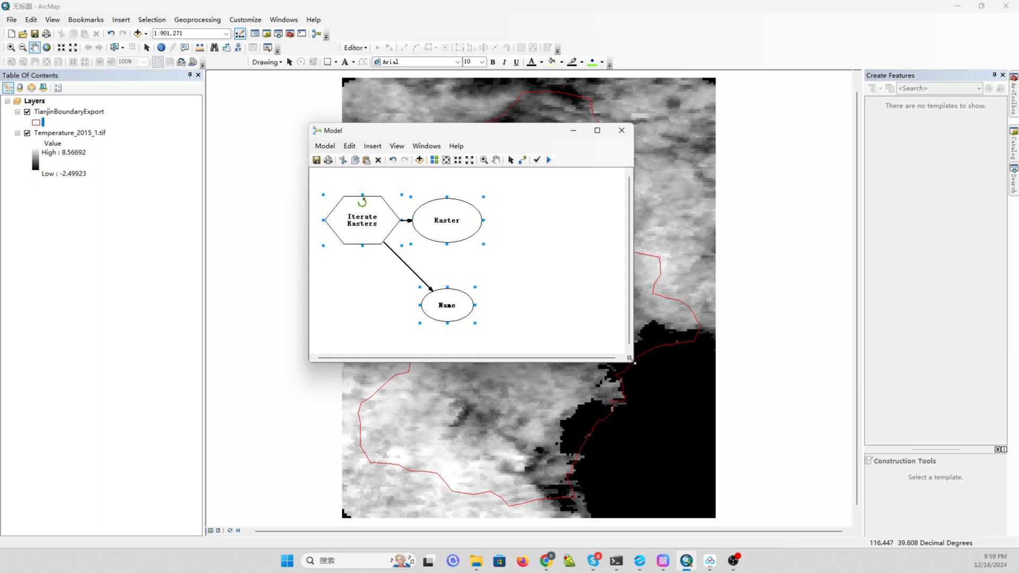
{"action": "left_click_drag", "start_coordinate": [633, 362], "coordinate": [741, 414]}
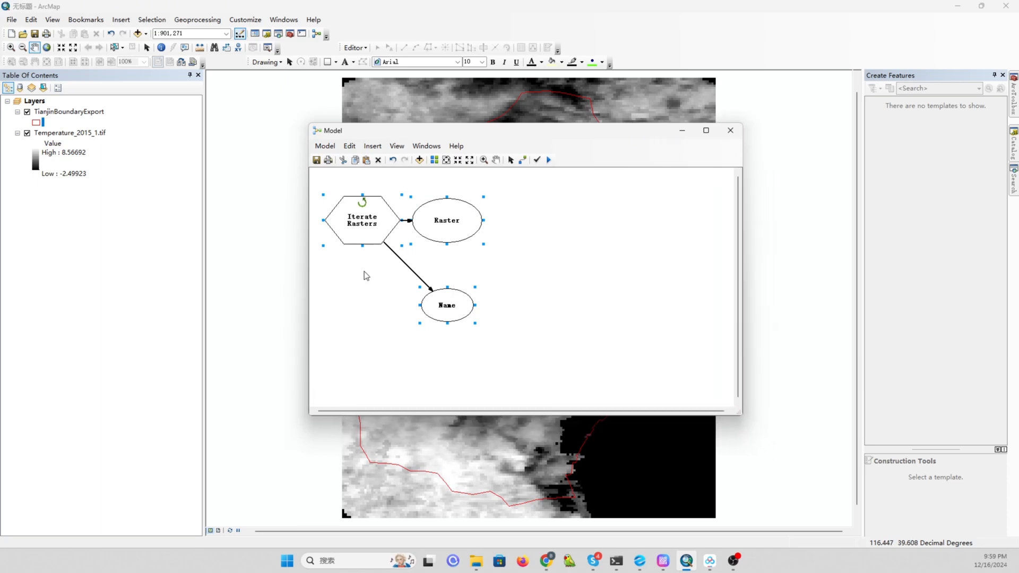
Set the Iterate Rasters workspace to the Temperature_Monthly folder and confirm.
{"action": "double_click", "coordinate": [353, 224]}
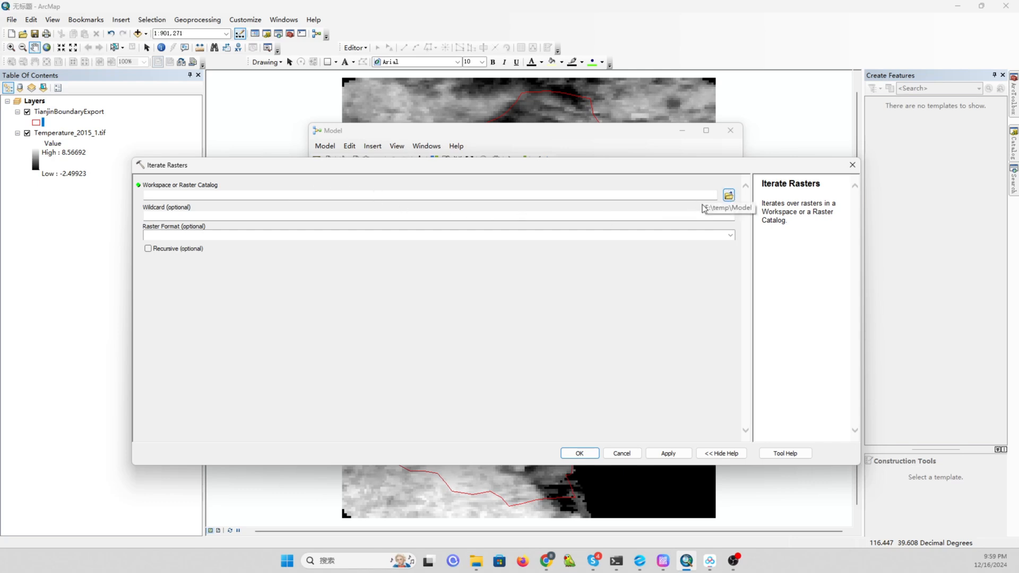
{"action": "left_click", "coordinate": [727, 197]}
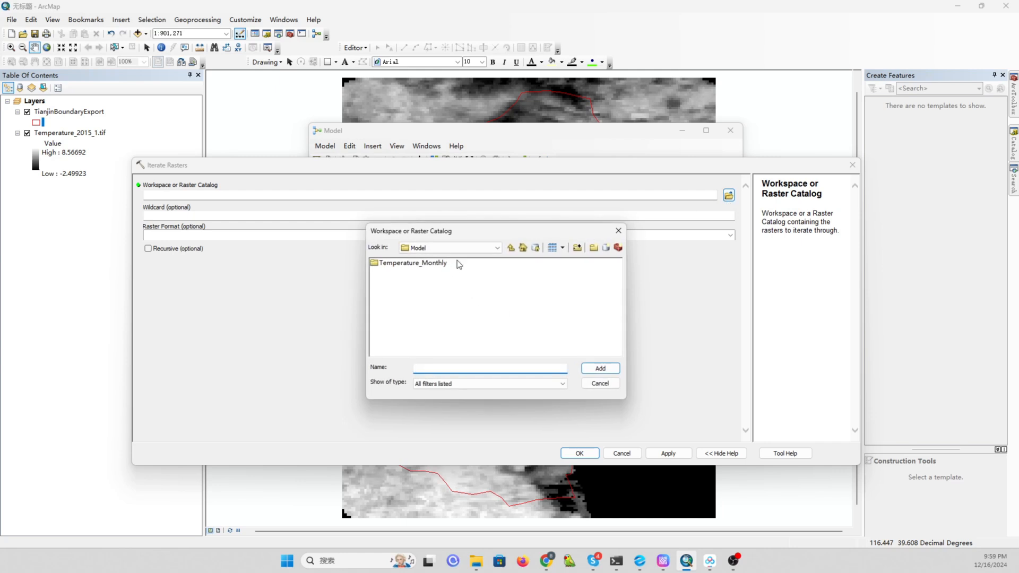
{"action": "left_click", "coordinate": [425, 265]}
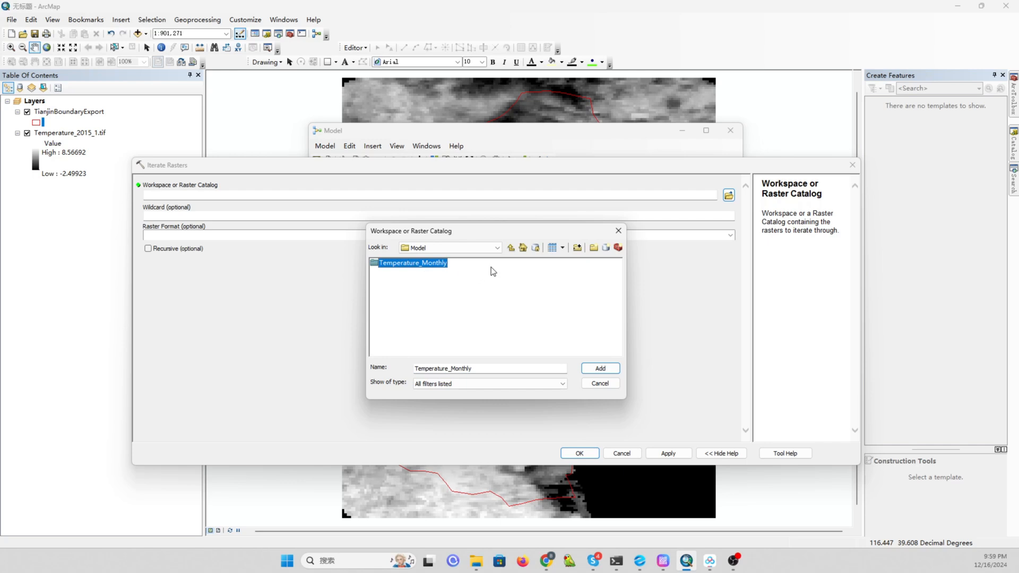
{"action": "left_click", "coordinate": [605, 369]}
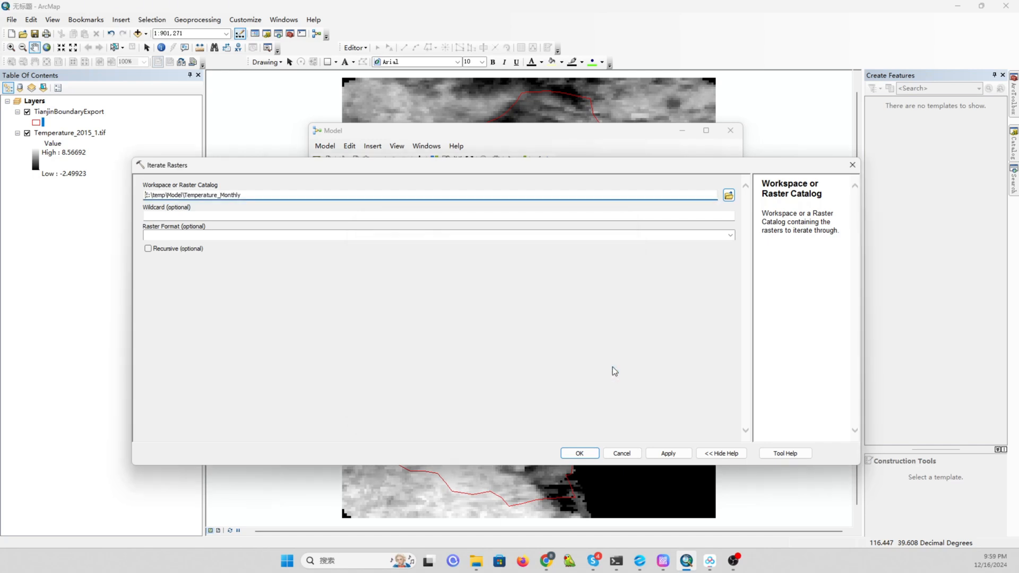
{"action": "left_click", "coordinate": [158, 215]}
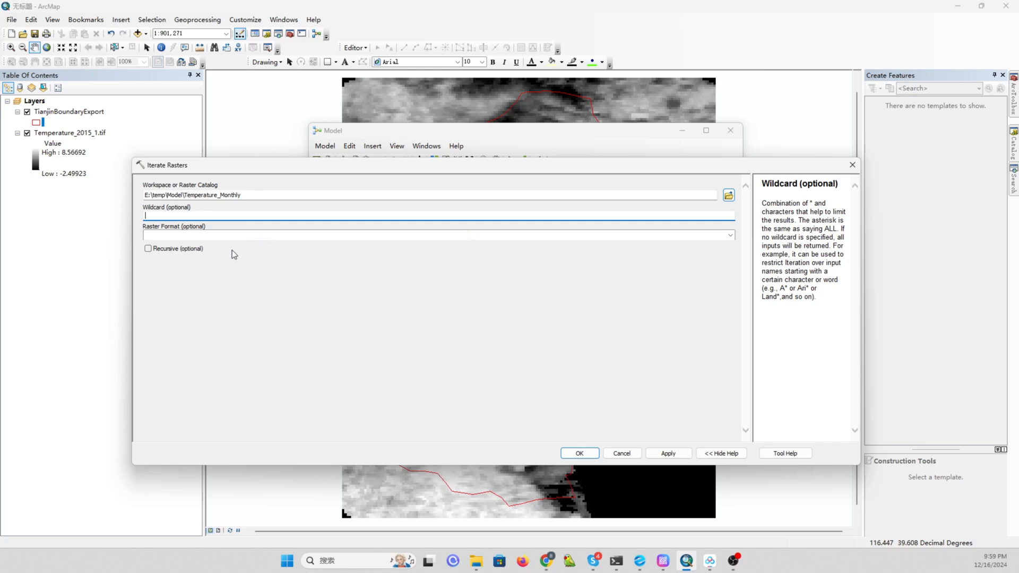
{"action": "left_click", "coordinate": [577, 454]}
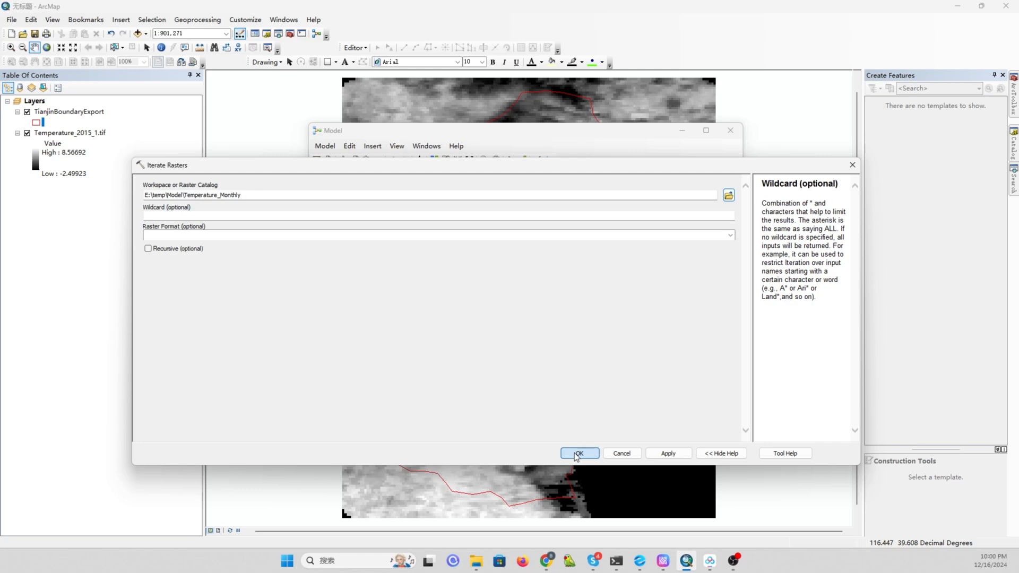
Confirm the Iterate Rasters settings, auto-arrange the model diagram and enlarge the Model window.
{"action": "left_click", "coordinate": [577, 455]}
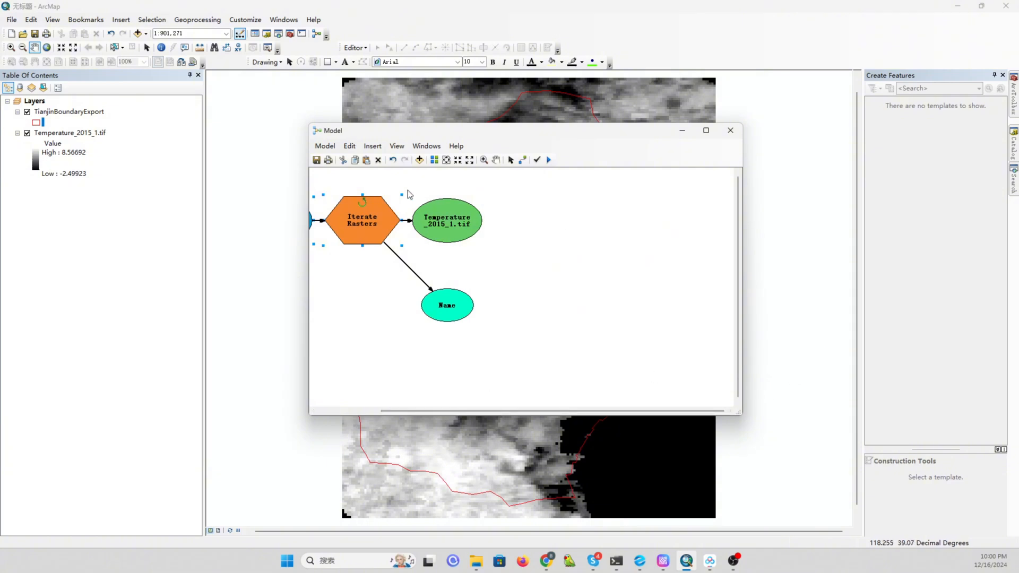
{"action": "left_click", "coordinate": [434, 160]}
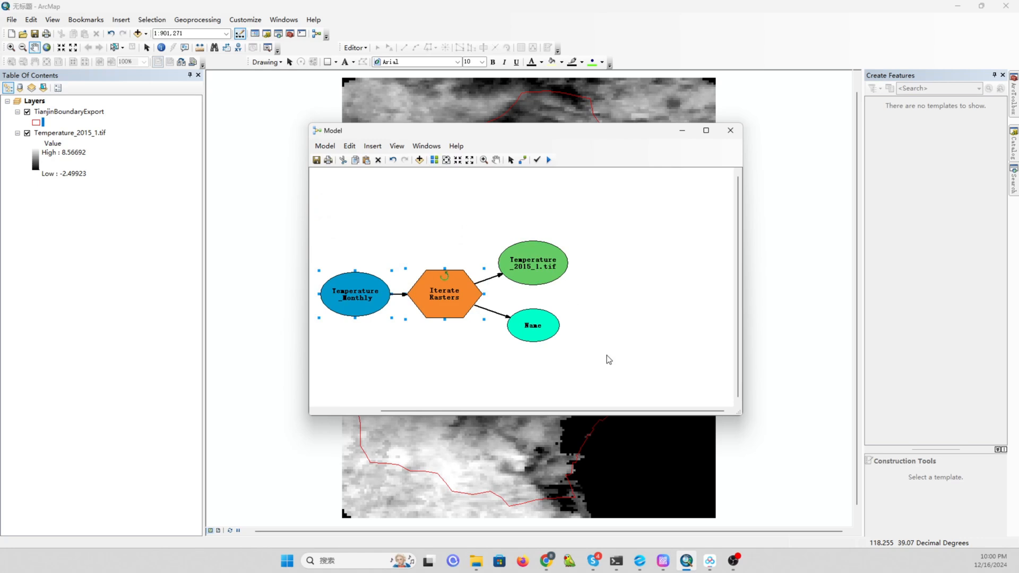
{"action": "left_click_drag", "start_coordinate": [740, 410], "coordinate": [827, 491]}
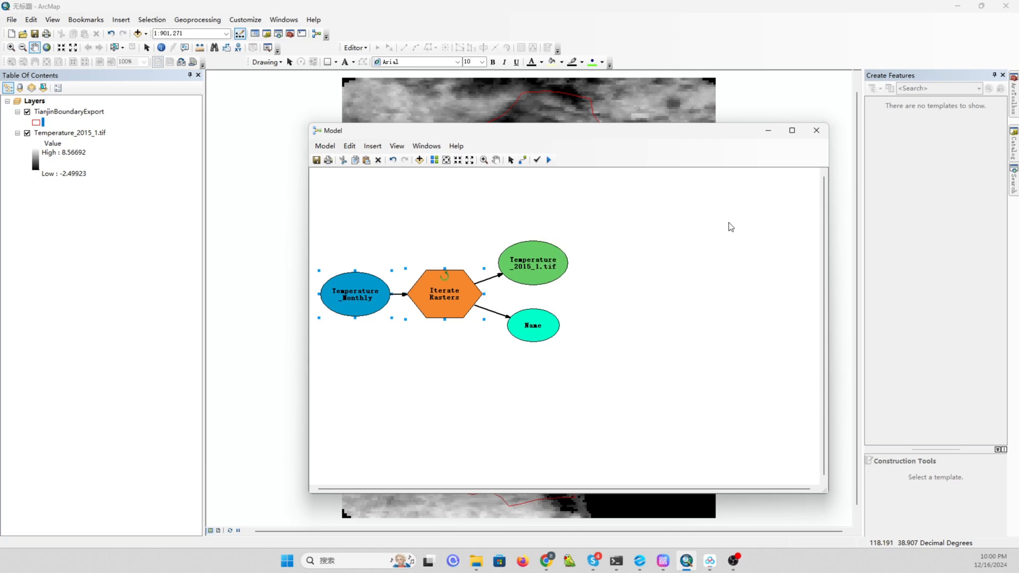
Add the Raster Processing Clip tool to the model and connect Temperature_2015_1.tif to it as its Input Raster.
{"action": "mouse_move", "coordinate": [1014, 116]}
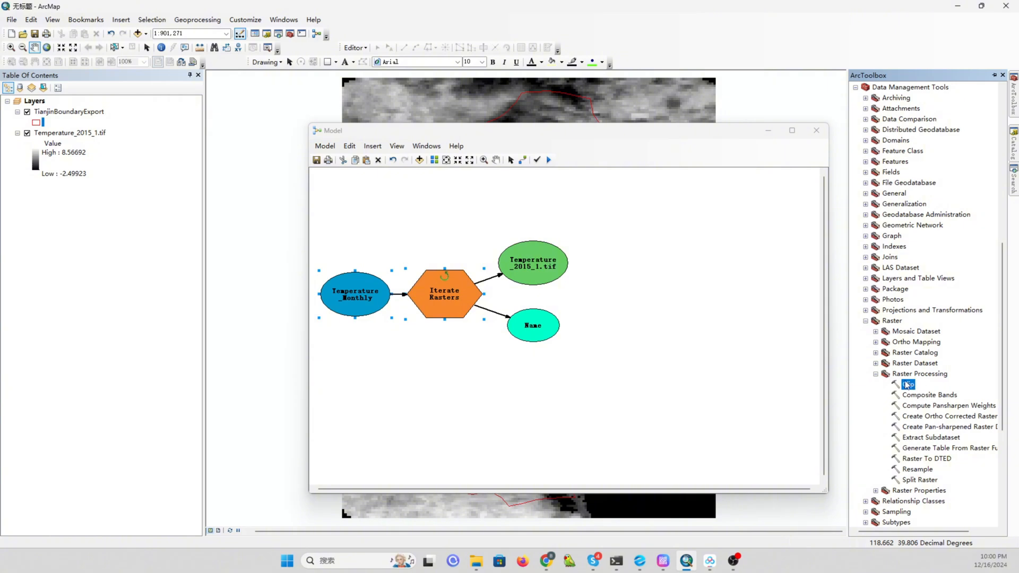
{"action": "left_click_drag", "start_coordinate": [908, 385], "coordinate": [661, 268]}
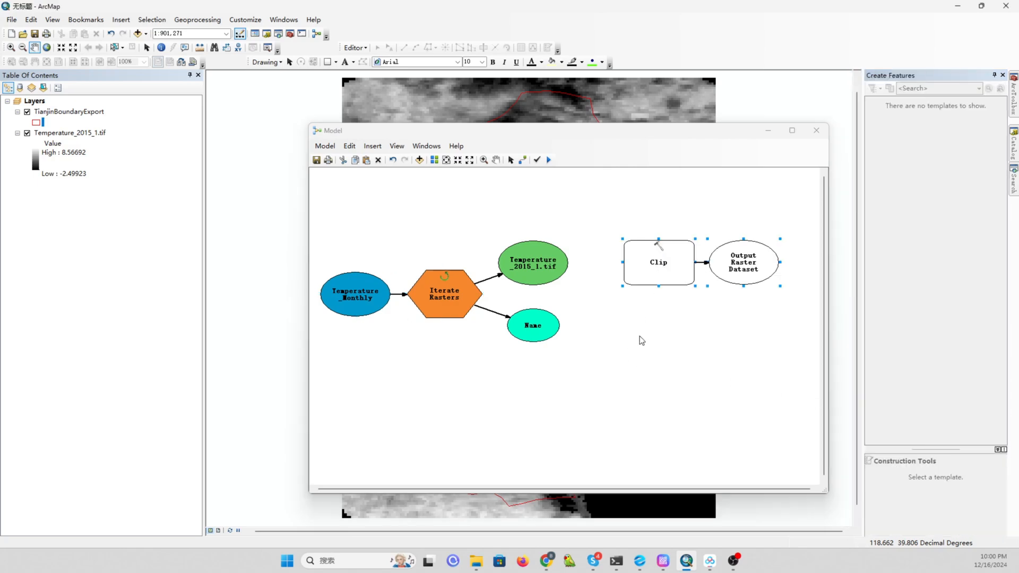
{"action": "left_click", "coordinate": [522, 160]}
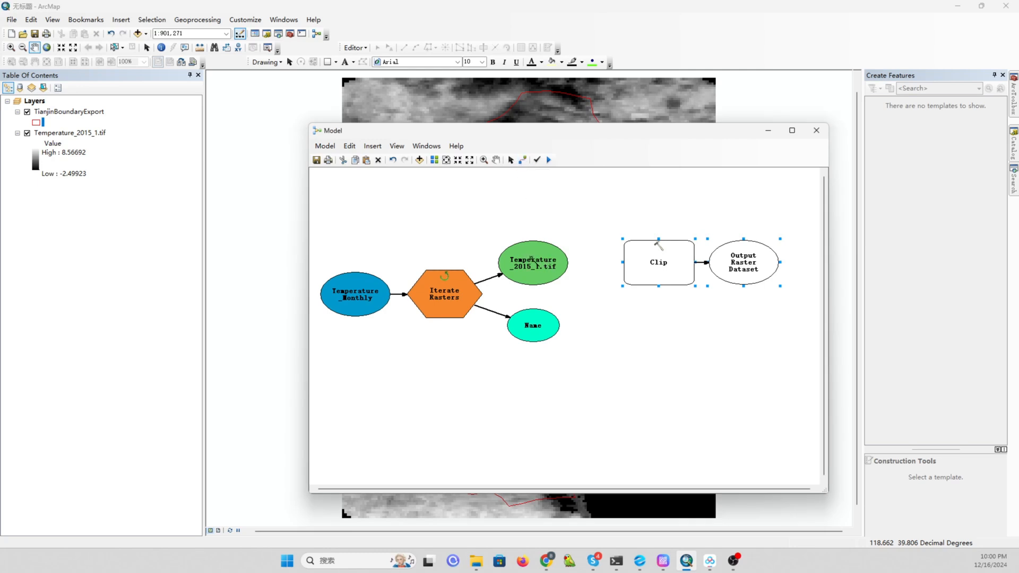
{"action": "left_click", "coordinate": [557, 249]}
{"action": "left_click", "coordinate": [630, 249]}
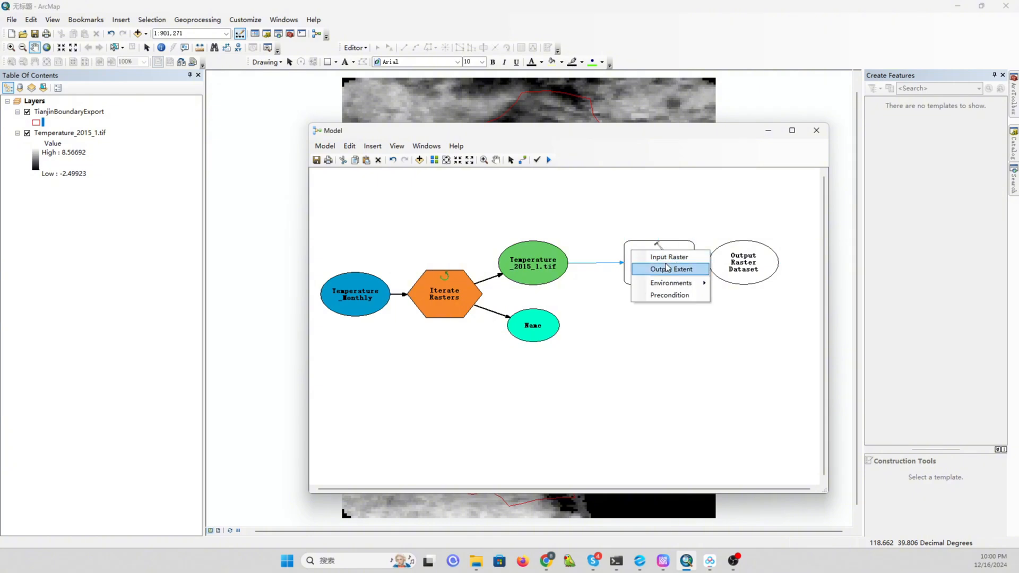
{"action": "left_click", "coordinate": [692, 256]}
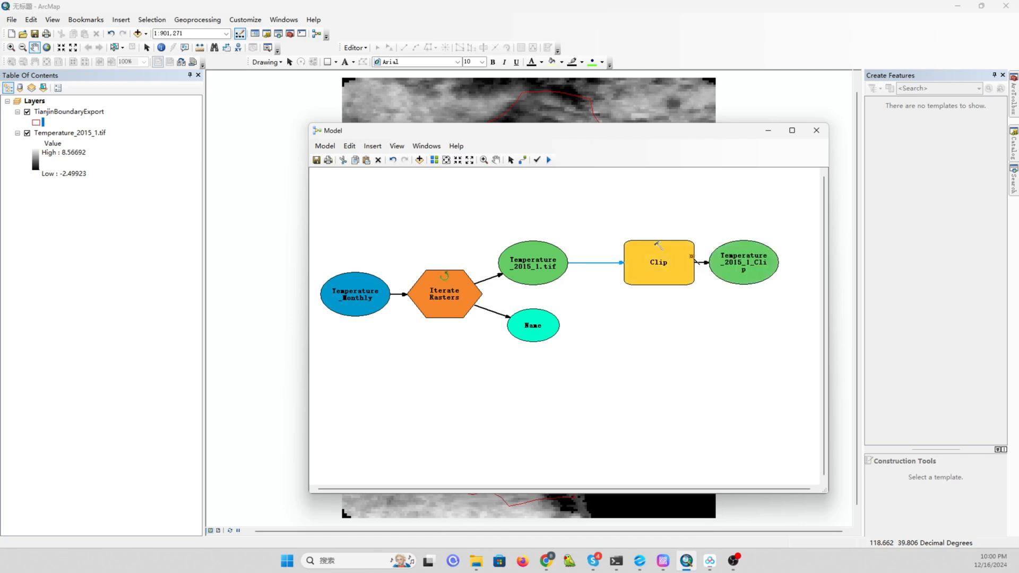
{"action": "left_click", "coordinate": [511, 160]}
Open the Clip tool's parameters and set the Output Extent to the TianjinBoundaryExport layer.
{"action": "mouse_move", "coordinate": [660, 258]}
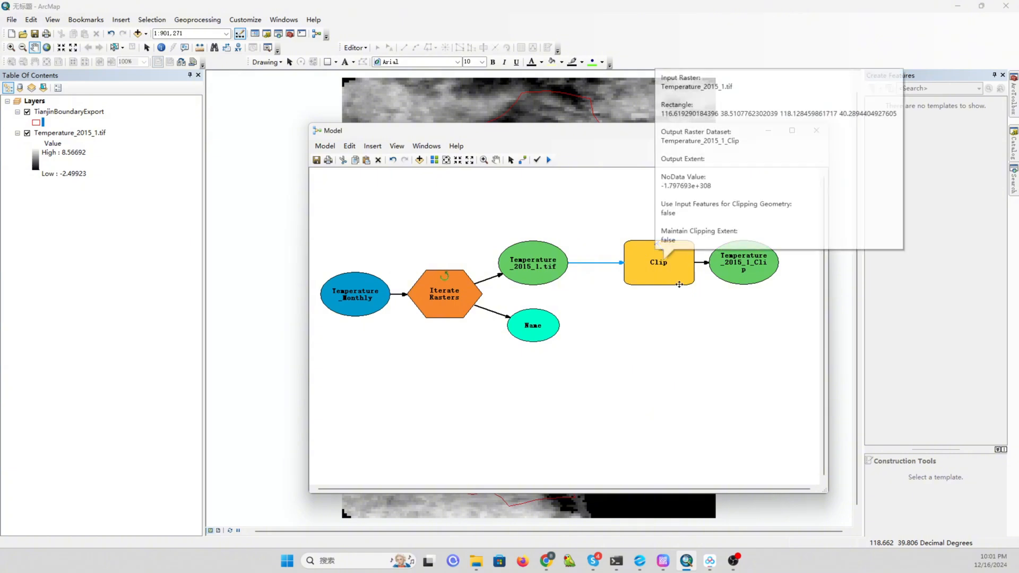
{"action": "double_click", "coordinate": [651, 266]}
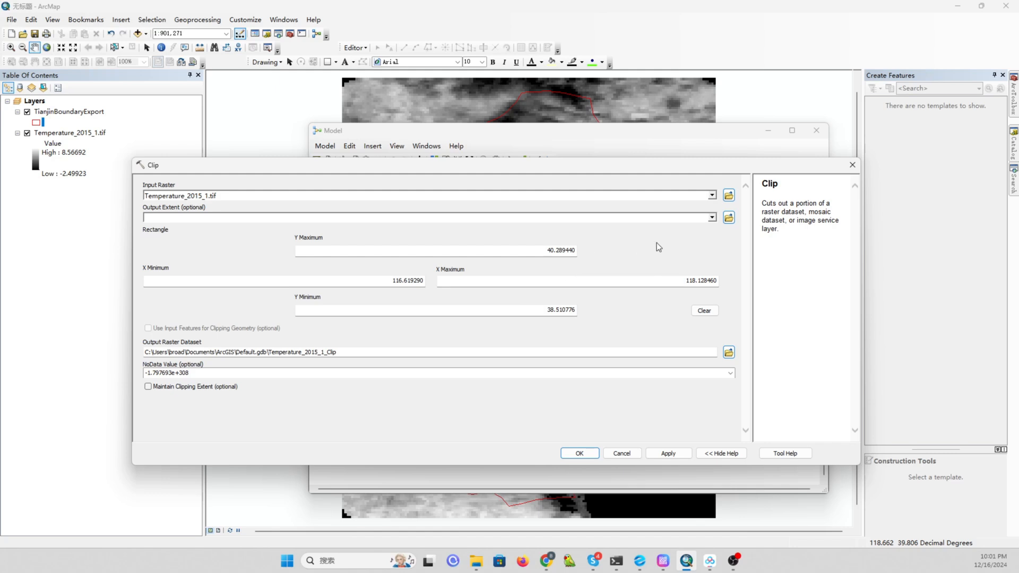
{"action": "left_click", "coordinate": [589, 215]}
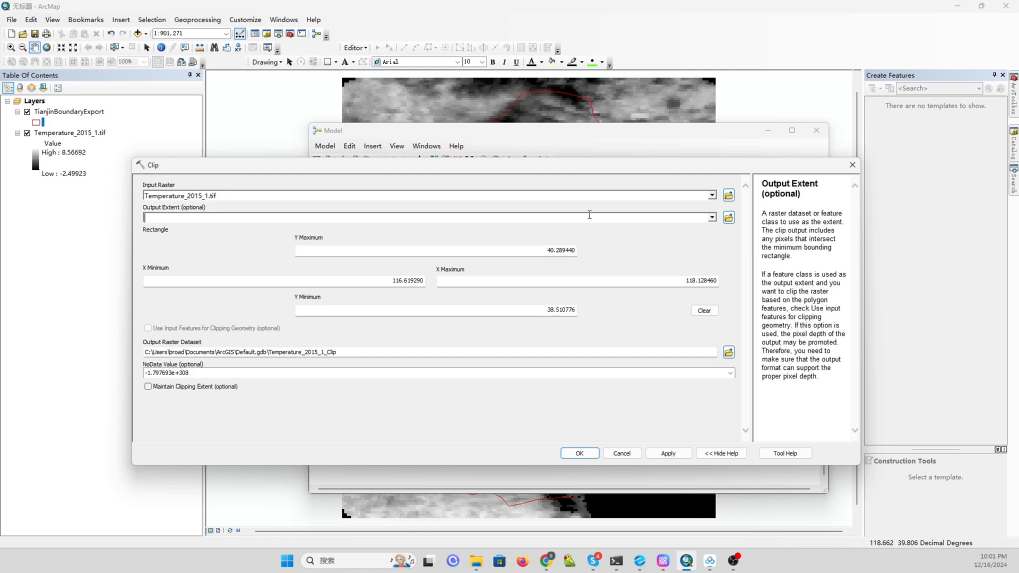
{"action": "left_click", "coordinate": [713, 218]}
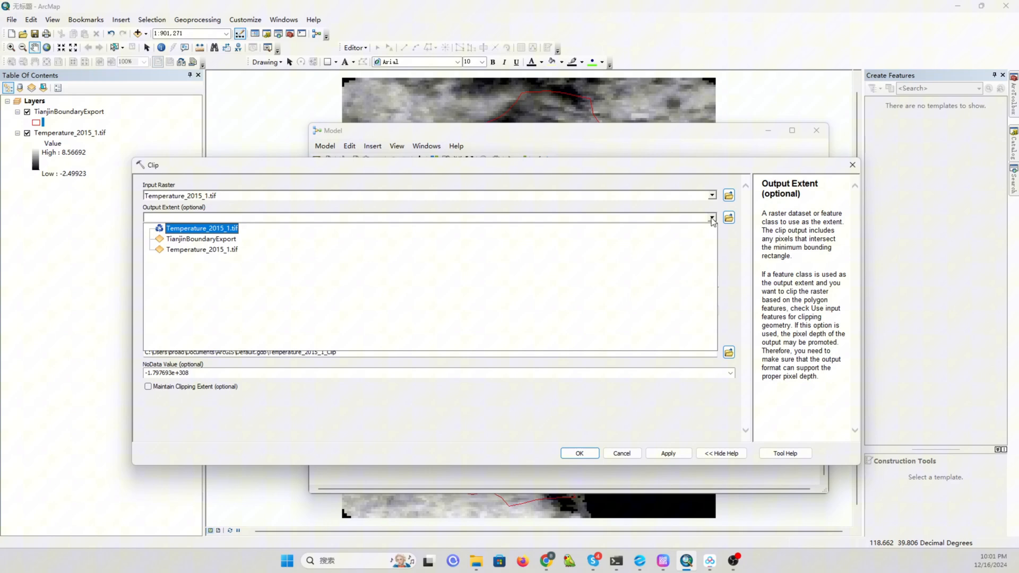
{"action": "left_click", "coordinate": [222, 241]}
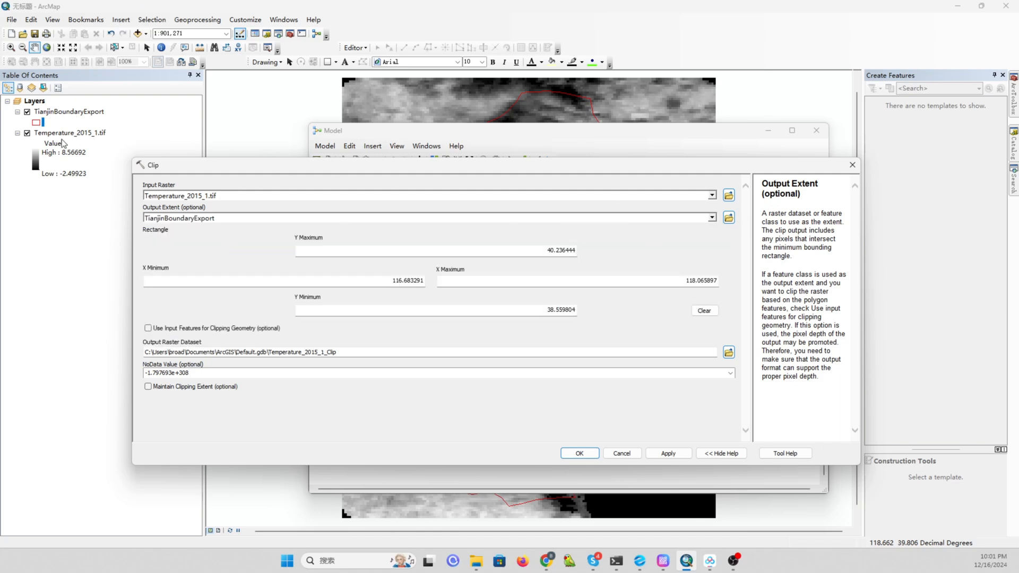
Enable the Use Input Features for Clipping Geometry option in the Clip tool.
{"action": "left_click", "coordinate": [728, 218]}
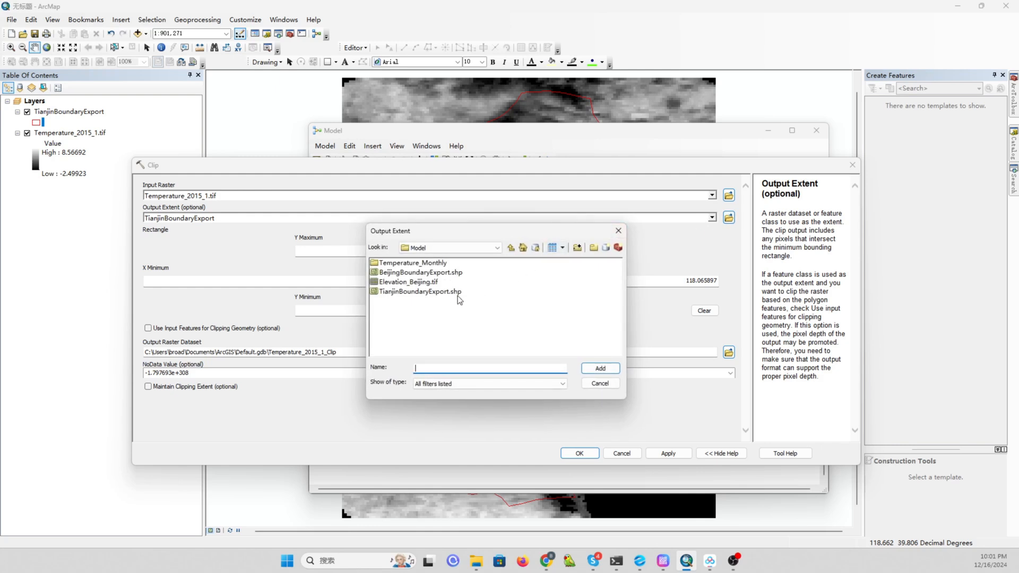
{"action": "left_click", "coordinate": [606, 382]}
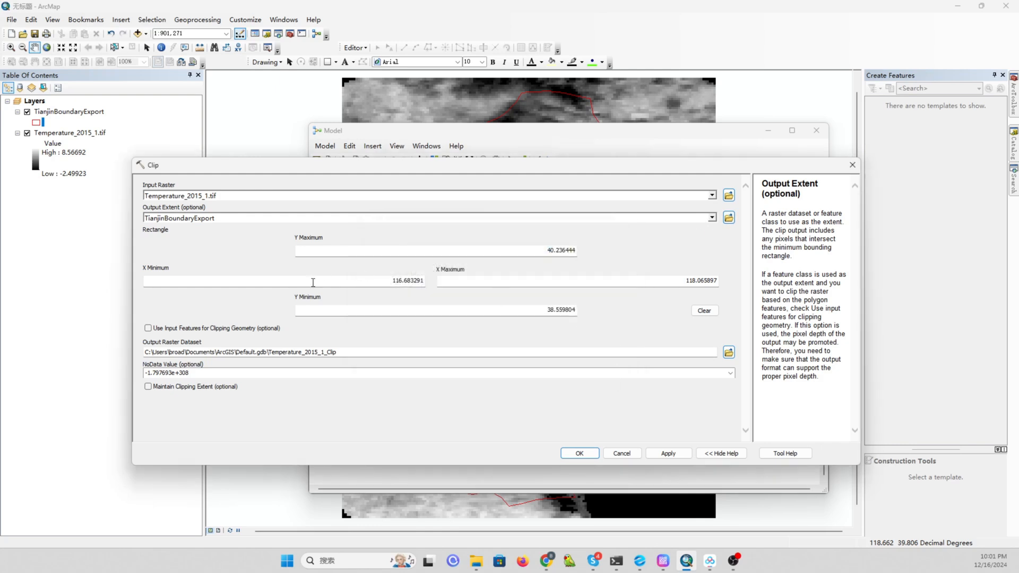
{"action": "left_click", "coordinate": [148, 328]}
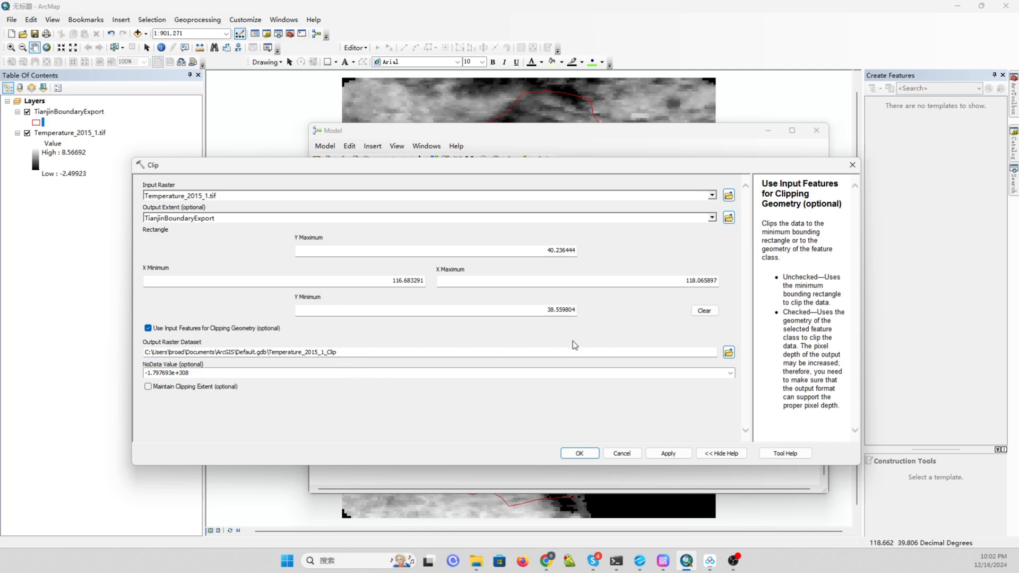
Browse for the Output Raster Dataset location, create a new folder T_Monthly_clip in E:\temp\Model and open it.
{"action": "left_click", "coordinate": [344, 353]}
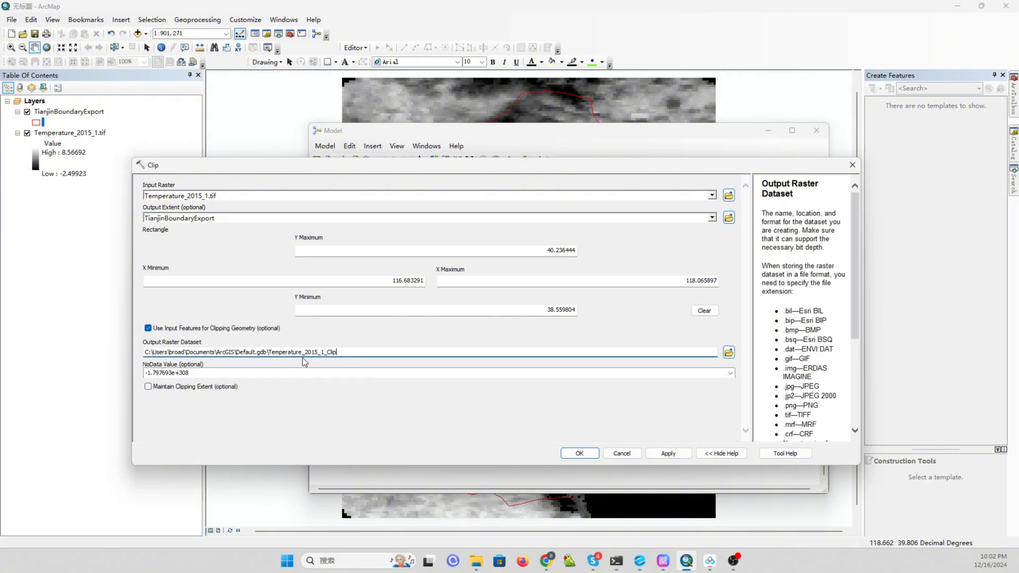
{"action": "left_click", "coordinate": [729, 353]}
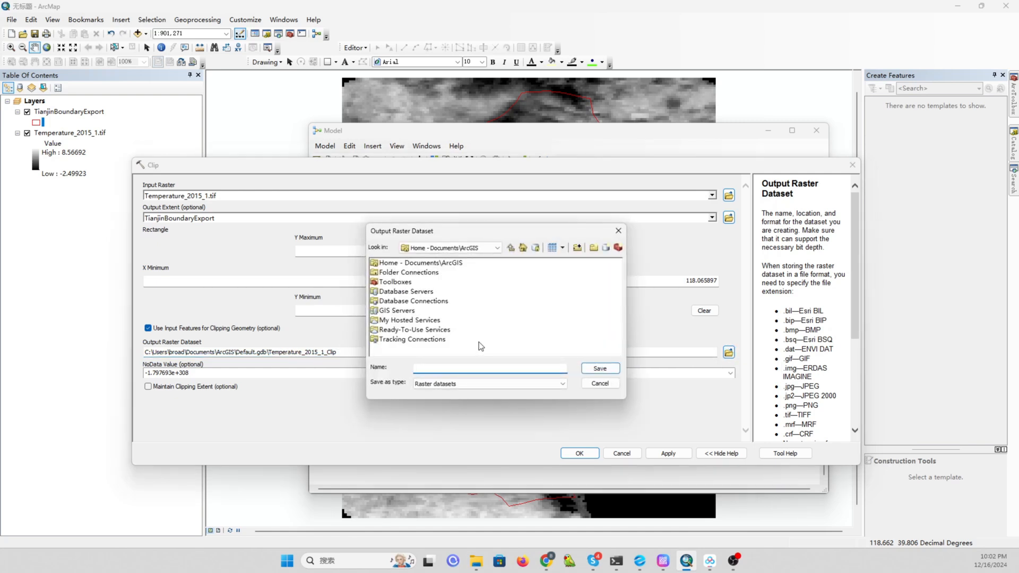
{"action": "left_click", "coordinate": [497, 249]}
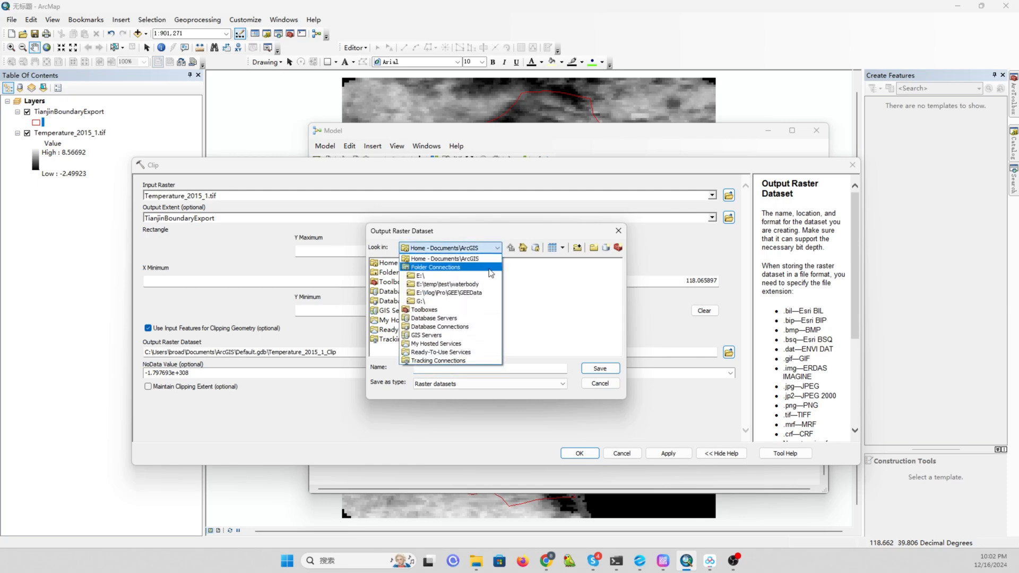
{"action": "left_click", "coordinate": [460, 277]}
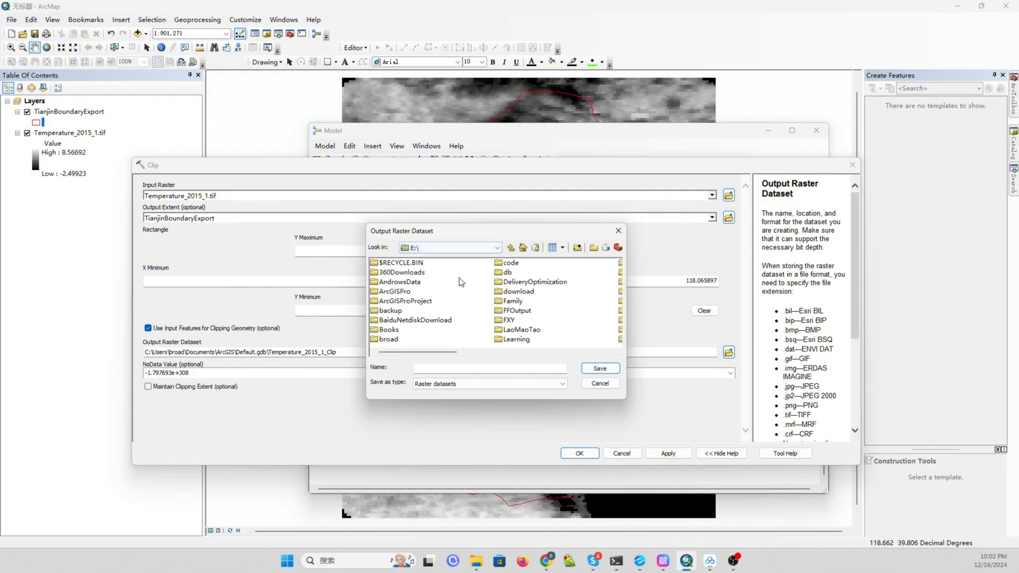
{"action": "left_click", "coordinate": [470, 352]}
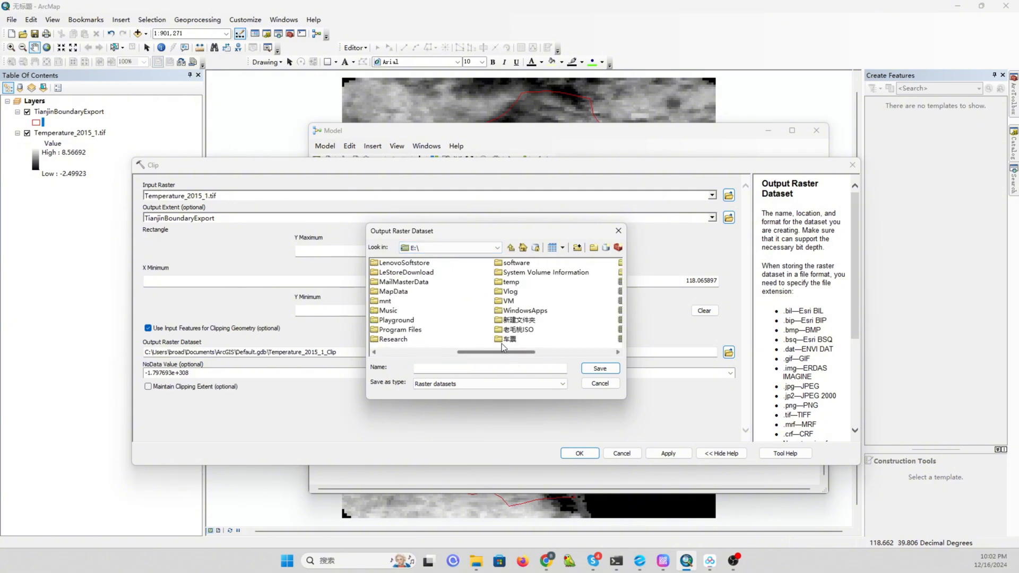
{"action": "double_click", "coordinate": [513, 283]}
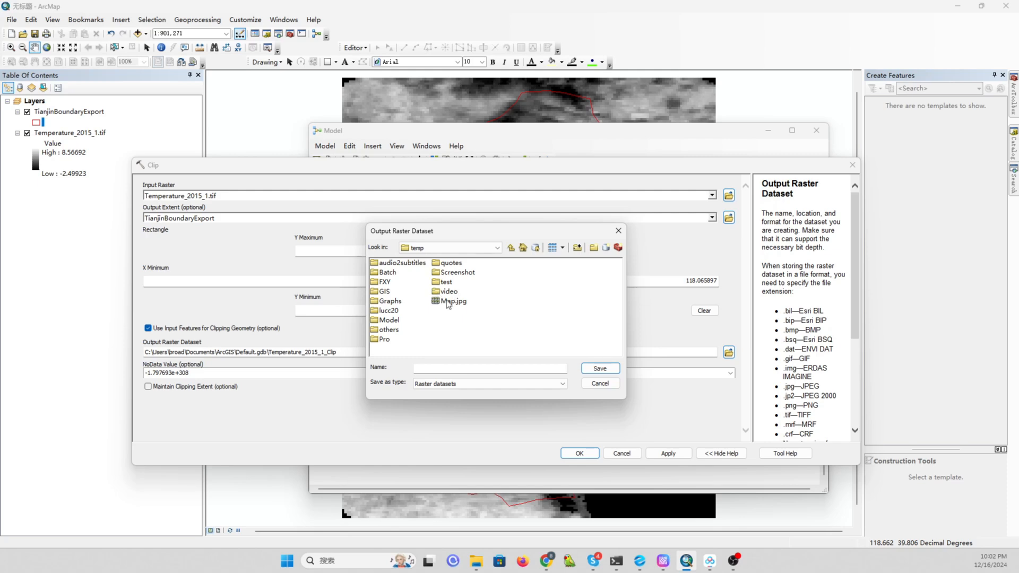
{"action": "double_click", "coordinate": [397, 320]}
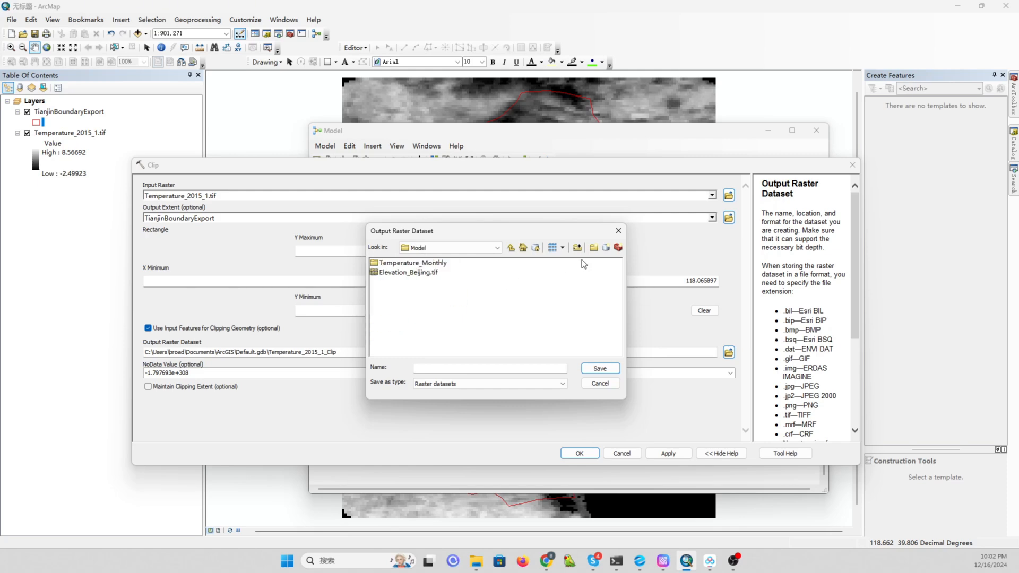
{"action": "left_click", "coordinate": [594, 248]}
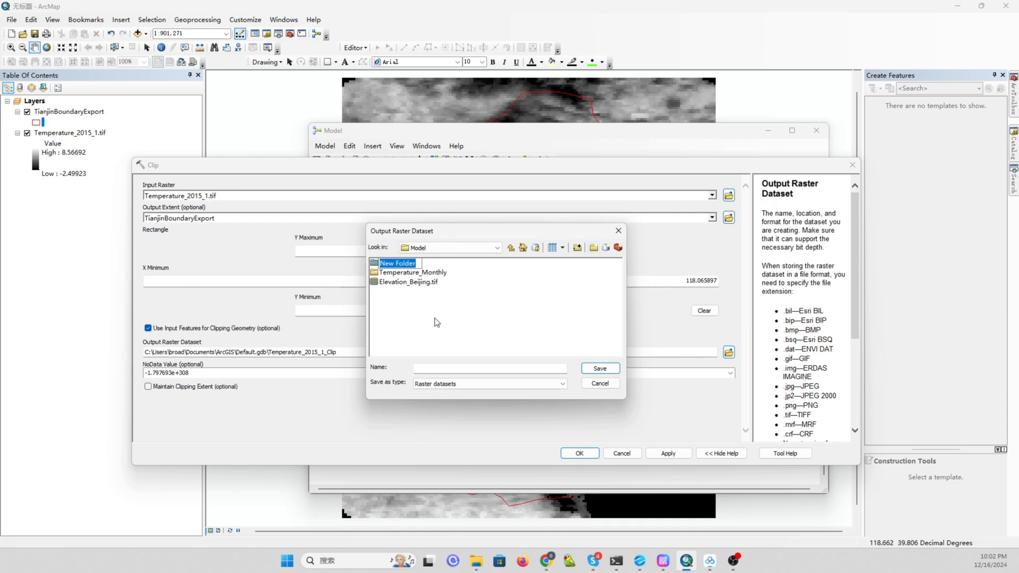
{"action": "type", "text": "T_Monthly_clip"}
{"action": "left_click", "coordinate": [435, 317]}
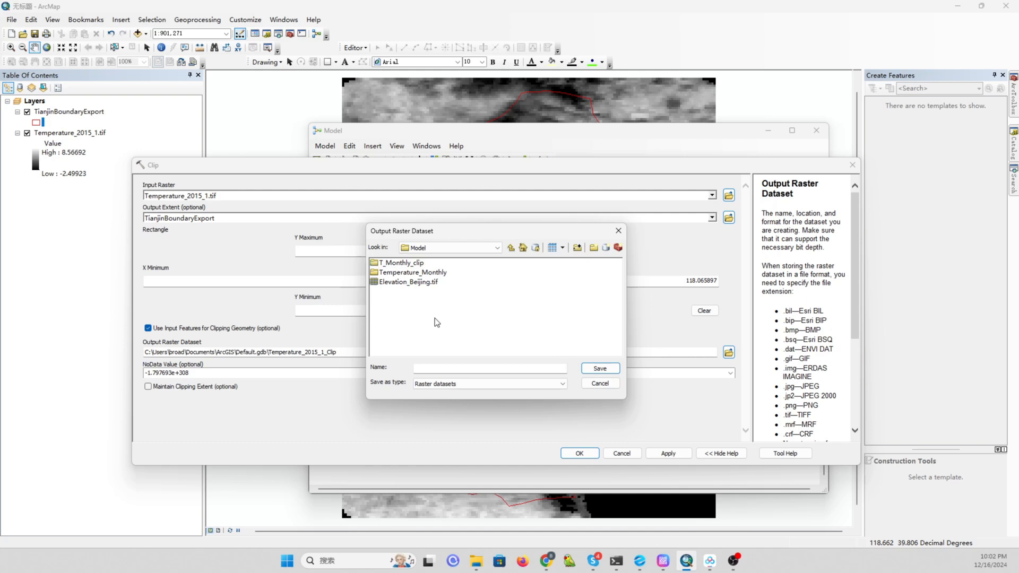
{"action": "left_click", "coordinate": [408, 263]}
{"action": "double_click", "coordinate": [408, 263]}
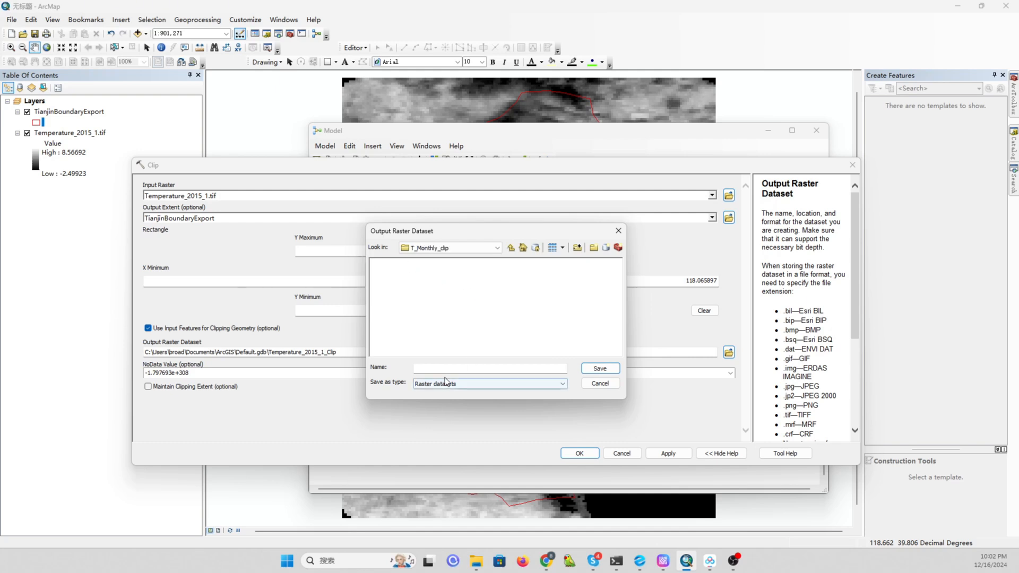
Name the output raster %name% inside T_Monthly_clip and confirm the Clip parameters.
{"action": "left_click", "coordinate": [463, 368]}
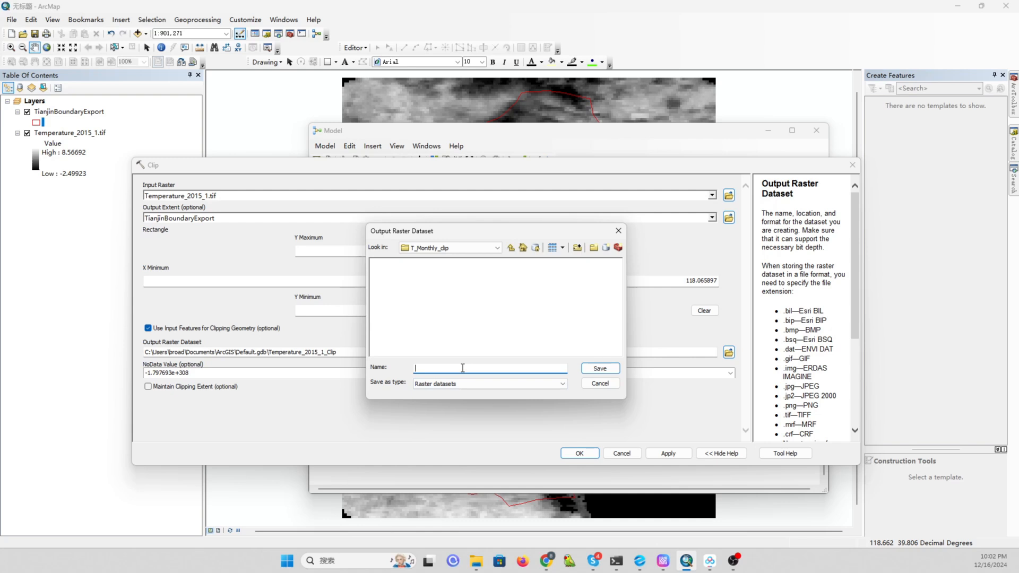
{"action": "type", "text": "%name%"}
{"action": "left_click", "coordinate": [597, 370]}
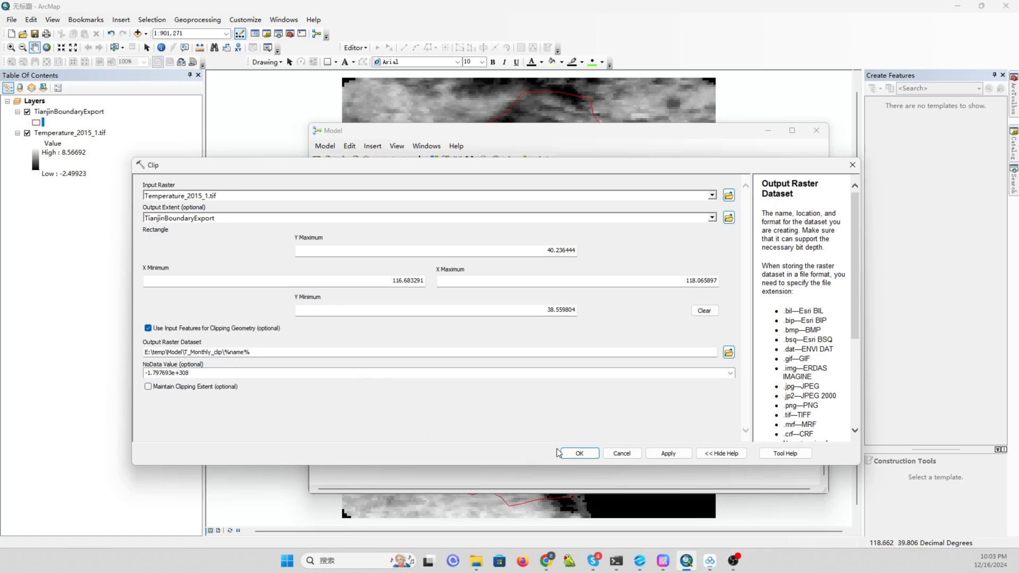
{"action": "left_click", "coordinate": [564, 454]}
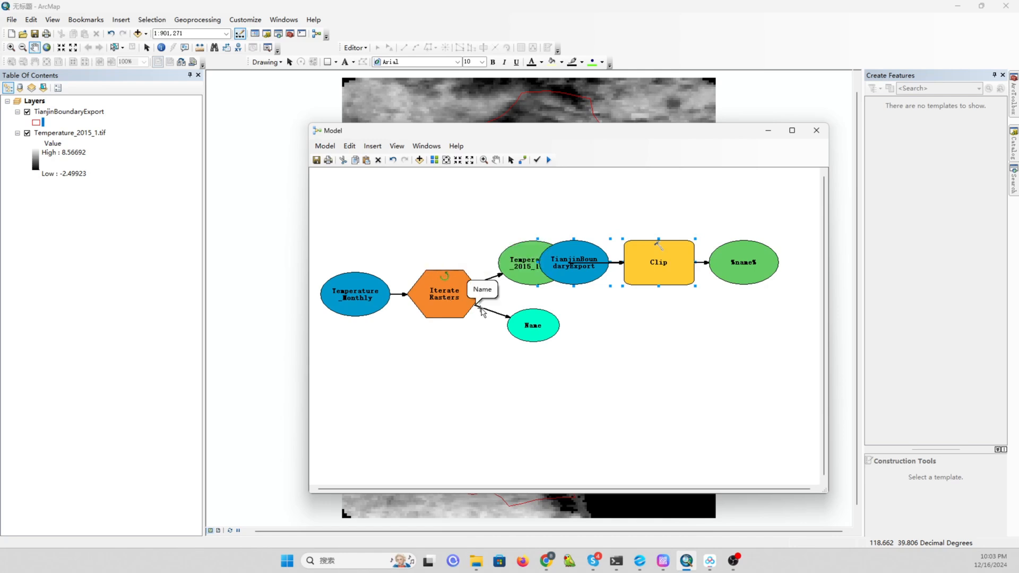
Auto-arrange the model diagram layout.
{"action": "left_click", "coordinate": [533, 328]}
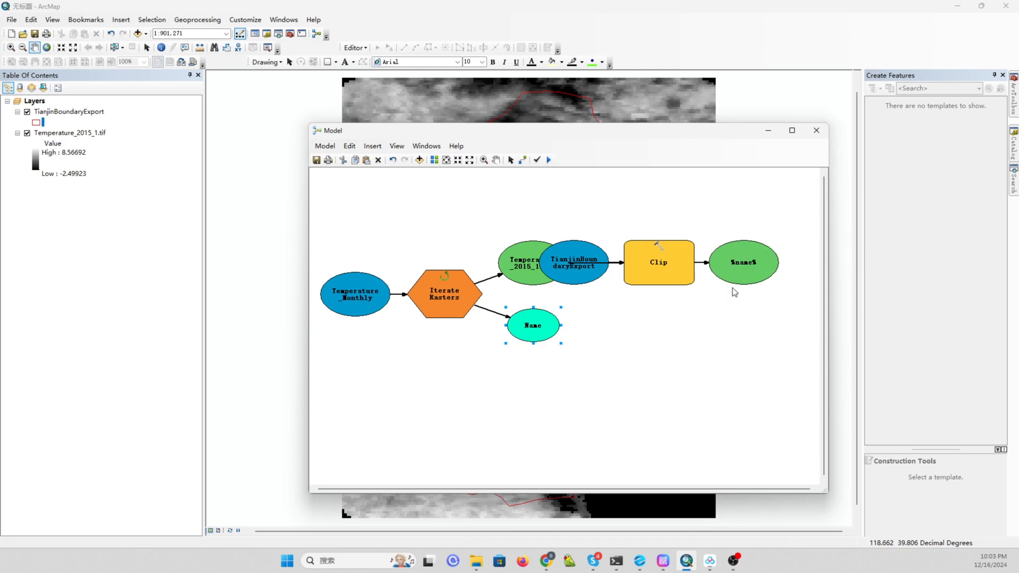
{"action": "left_click", "coordinate": [434, 159]}
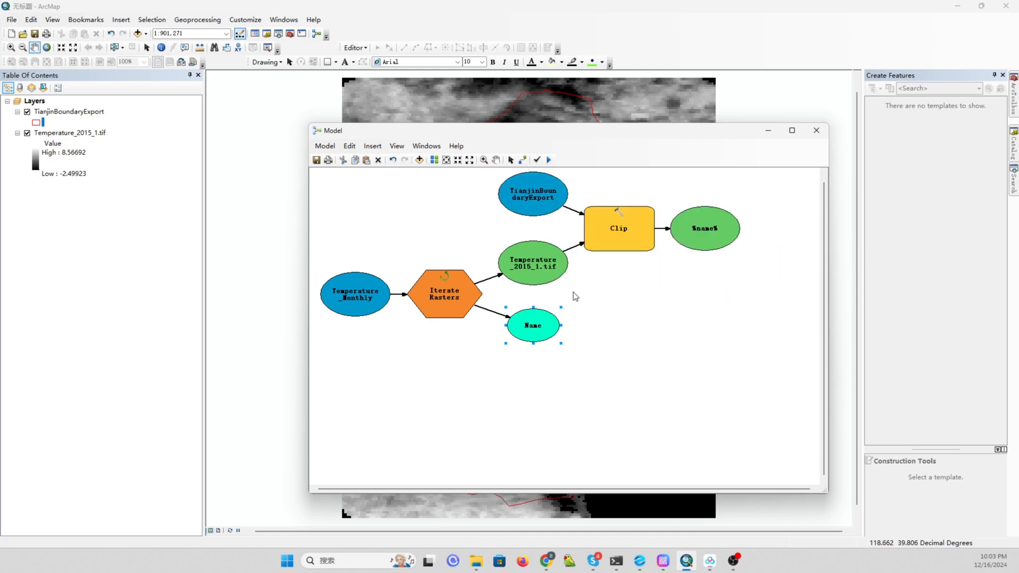
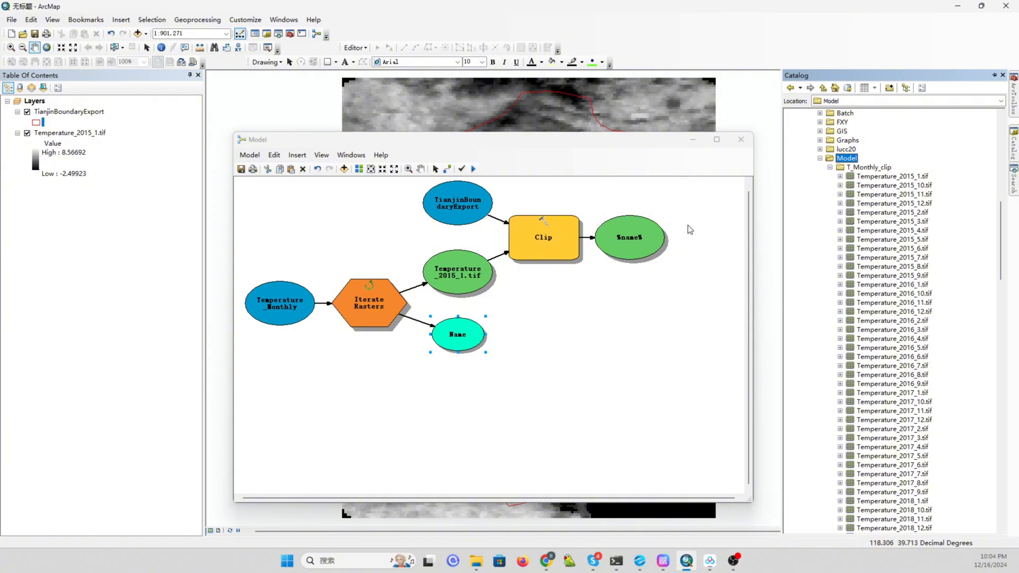
Save the model and close the ModelBuilder window.
{"action": "left_click", "coordinate": [241, 170]}
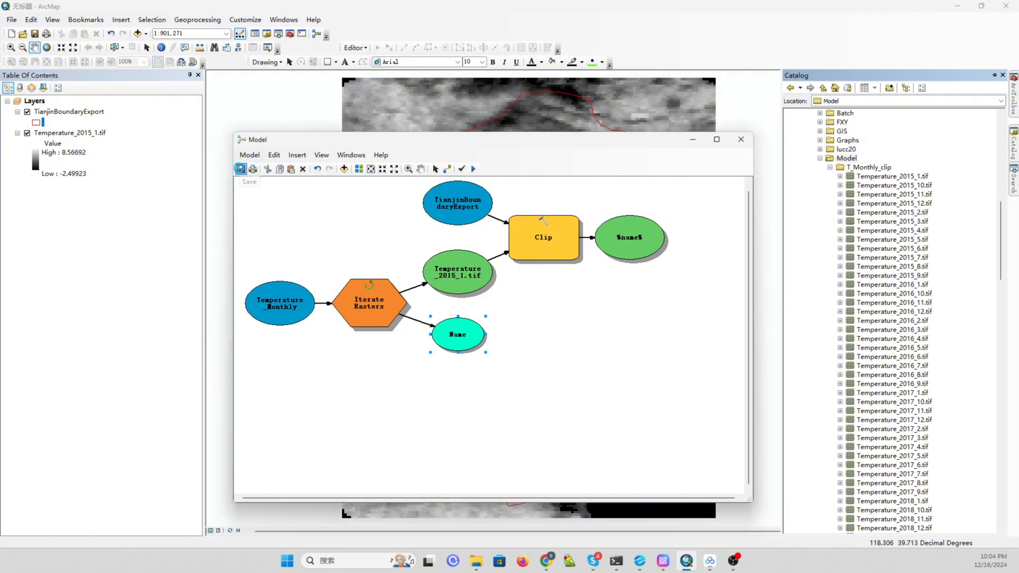
{"action": "left_click", "coordinate": [741, 140]}
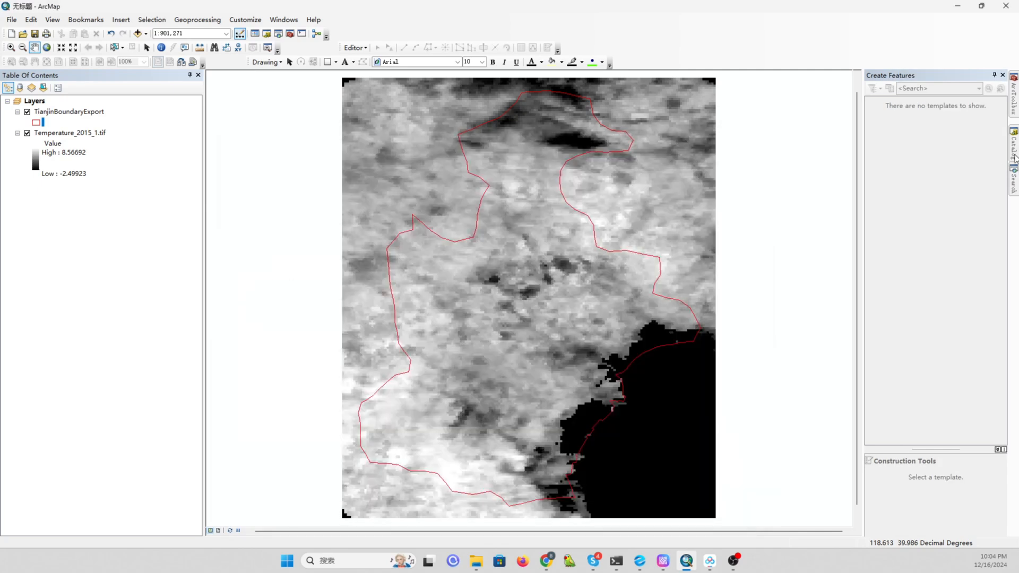
Add the clipped Temperature_2015_1.tif from the T_Monthly_clip folder to the map.
{"action": "mouse_move", "coordinate": [1015, 155]}
{"action": "left_click", "coordinate": [897, 178]}
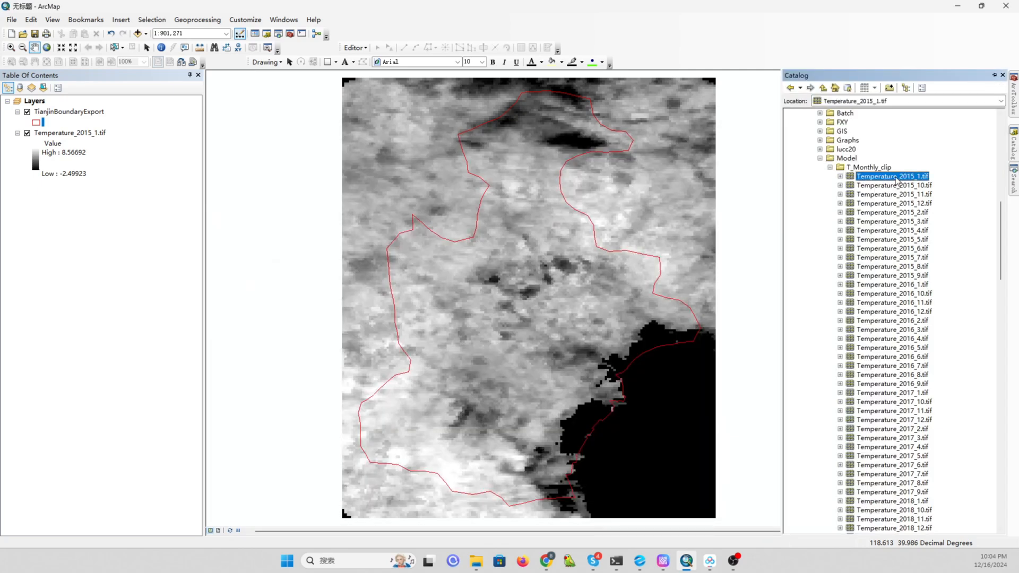
{"action": "left_click_drag", "start_coordinate": [897, 181], "coordinate": [552, 281]}
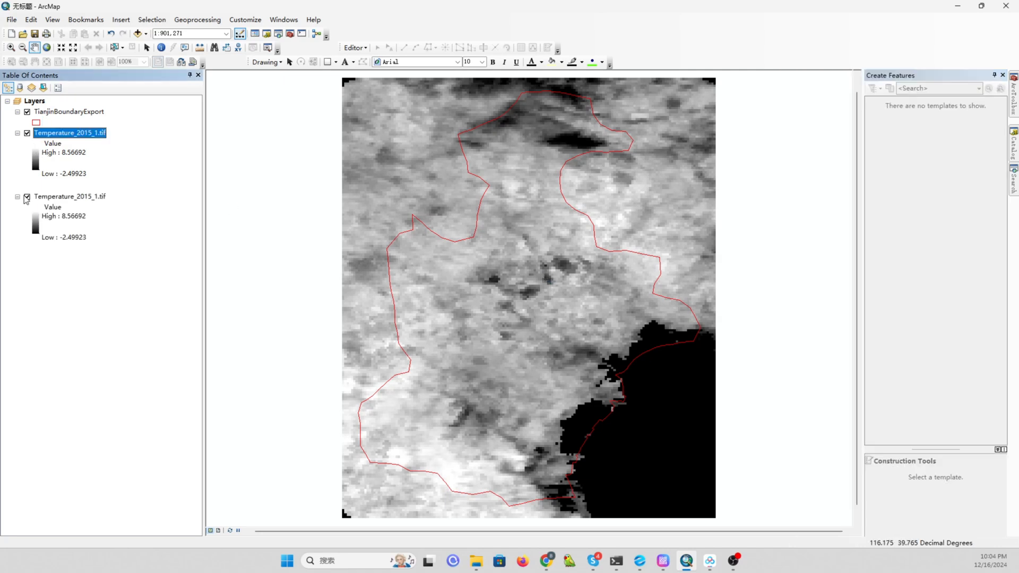
Toggle the two Temperature_2015_1.tif layers on and off to compare the clipped raster with the original.
{"action": "left_click", "coordinate": [27, 133]}
{"action": "left_click", "coordinate": [27, 197]}
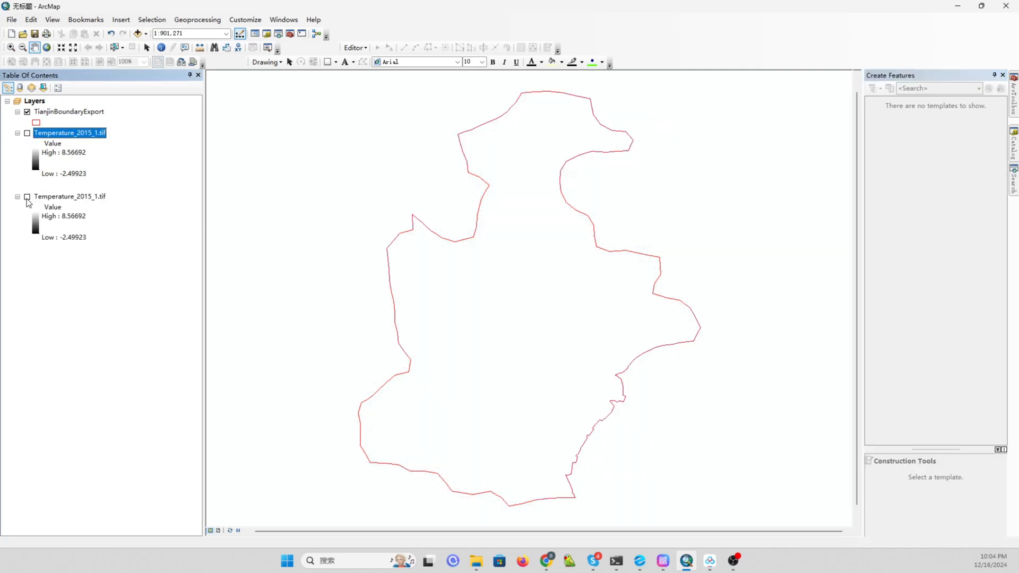
{"action": "left_click", "coordinate": [27, 132]}
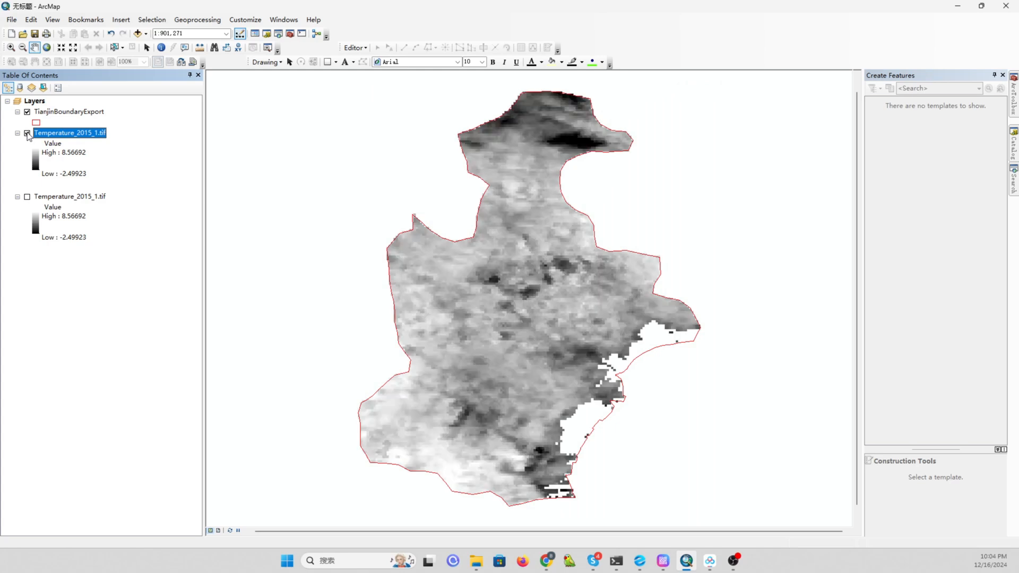
{"action": "left_click", "coordinate": [27, 133]}
{"action": "left_click", "coordinate": [28, 132]}
Browse the clipped outputs in the T_Monthly_clip folder in the Catalog, then collapse the folder.
{"action": "left_click", "coordinate": [1014, 146]}
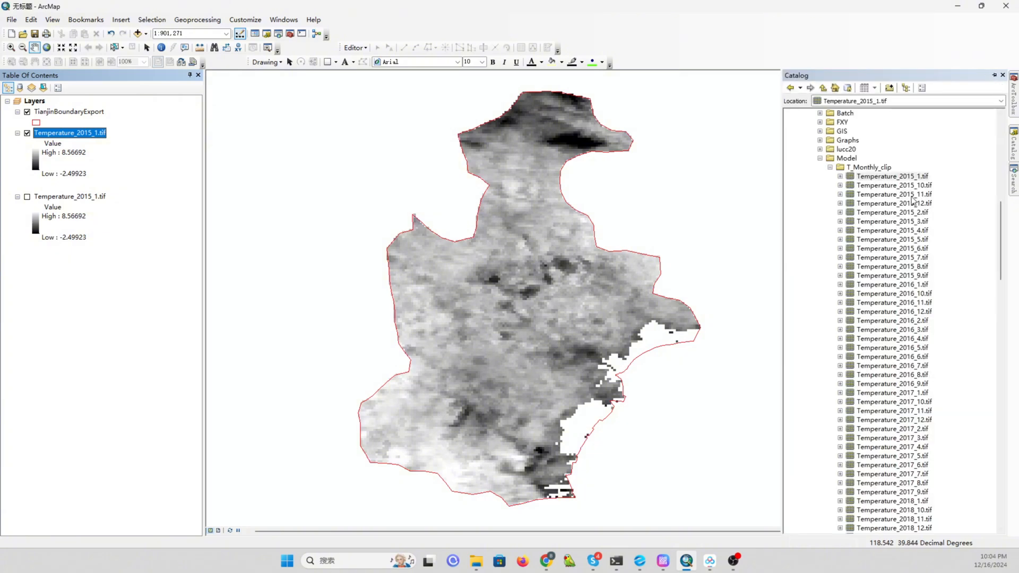
{"action": "scroll", "coordinate": [890, 234], "scroll_direction": "down", "scroll_amount": 10}
{"action": "scroll", "coordinate": [885, 295], "scroll_direction": "down", "scroll_amount": 5}
{"action": "scroll", "coordinate": [885, 296], "scroll_direction": "up", "scroll_amount": 10}
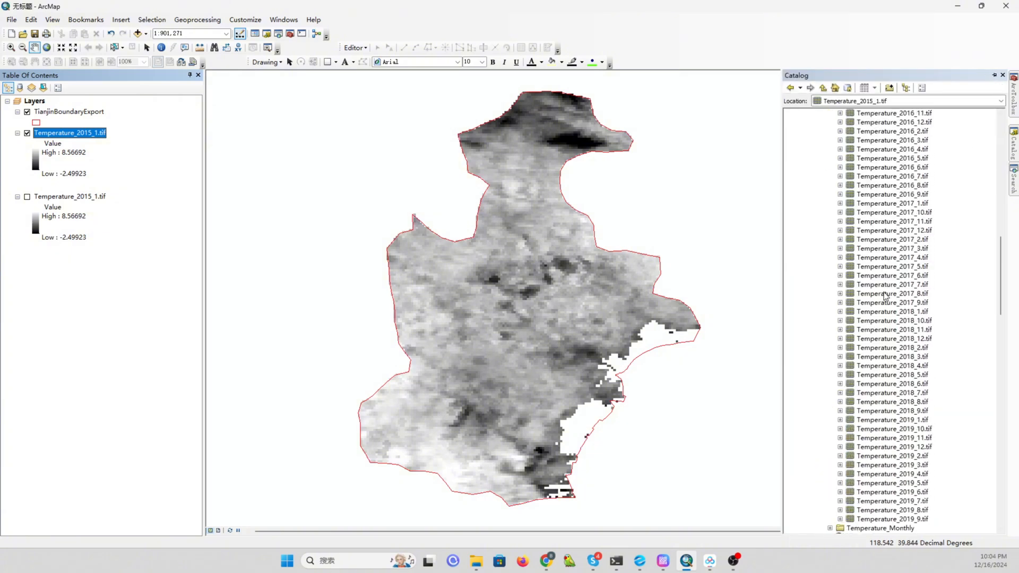
{"action": "scroll", "coordinate": [885, 296], "scroll_direction": "up", "scroll_amount": 5}
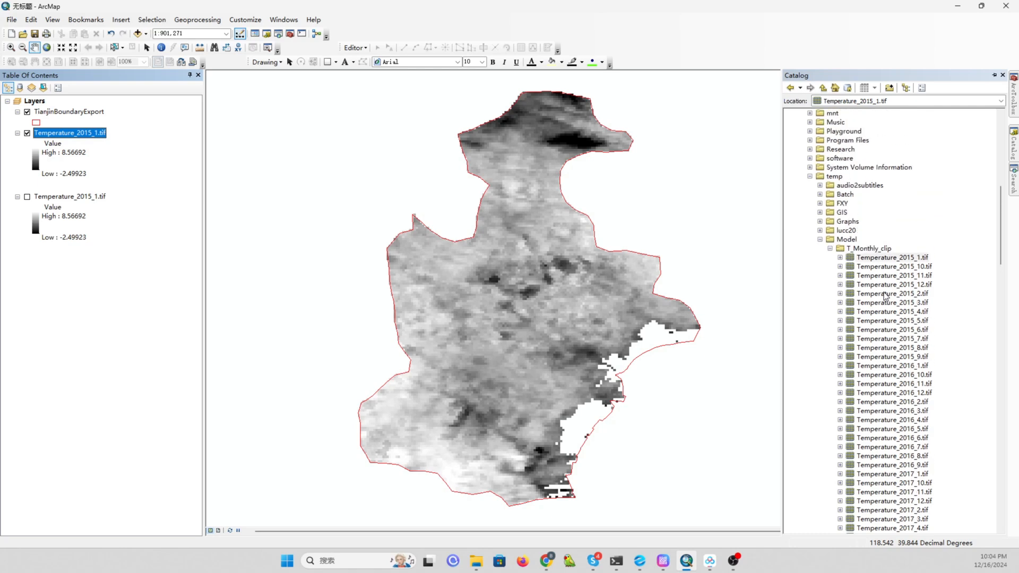
{"action": "left_click", "coordinate": [830, 248]}
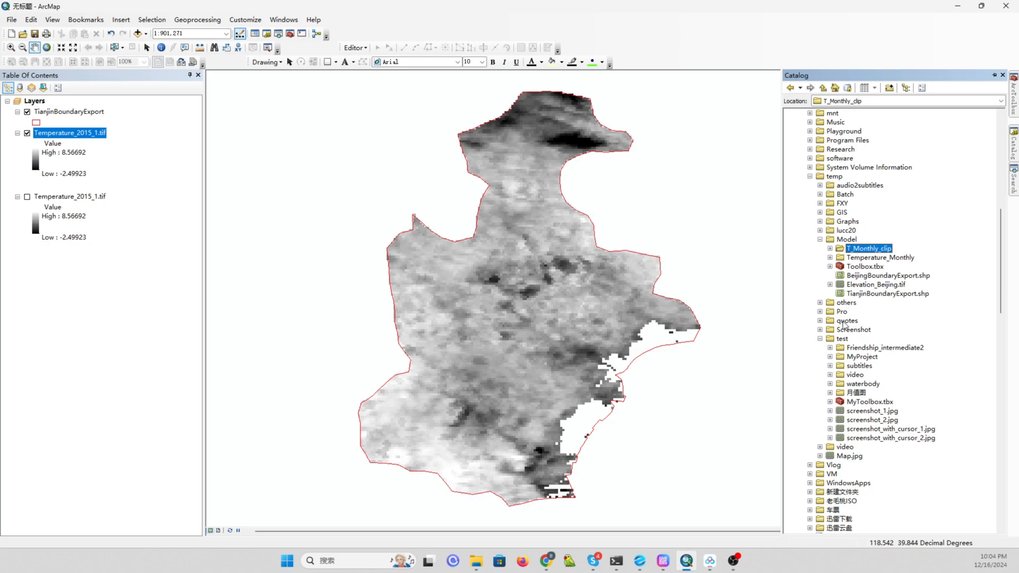
Rename the Model tool in Toolbox.tbx to BatchClip.
{"action": "scroll", "coordinate": [858, 286], "scroll_direction": "up", "scroll_amount": 1}
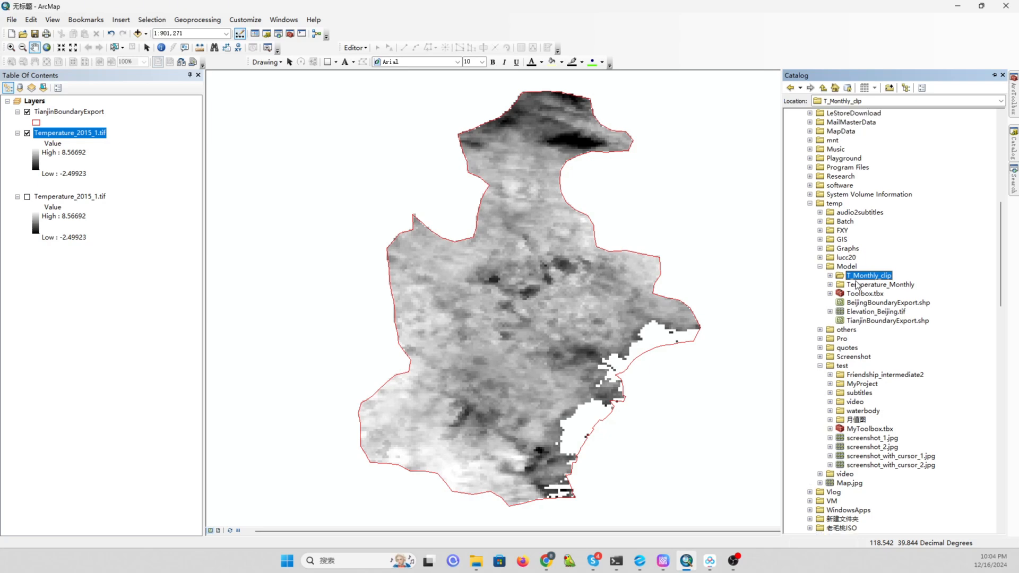
{"action": "left_click", "coordinate": [830, 293]}
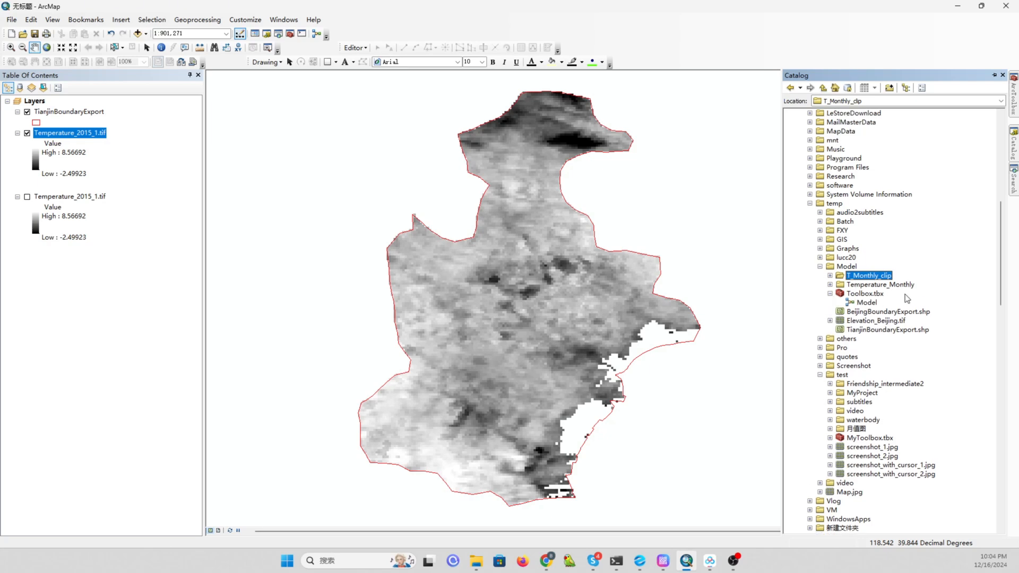
{"action": "left_click", "coordinate": [865, 302]}
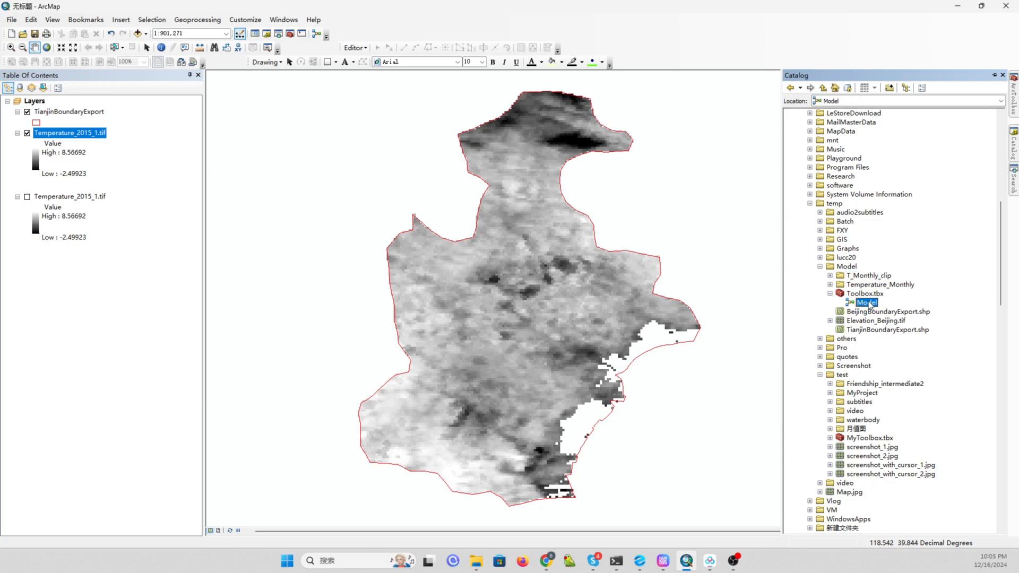
{"action": "right_click", "coordinate": [870, 305]}
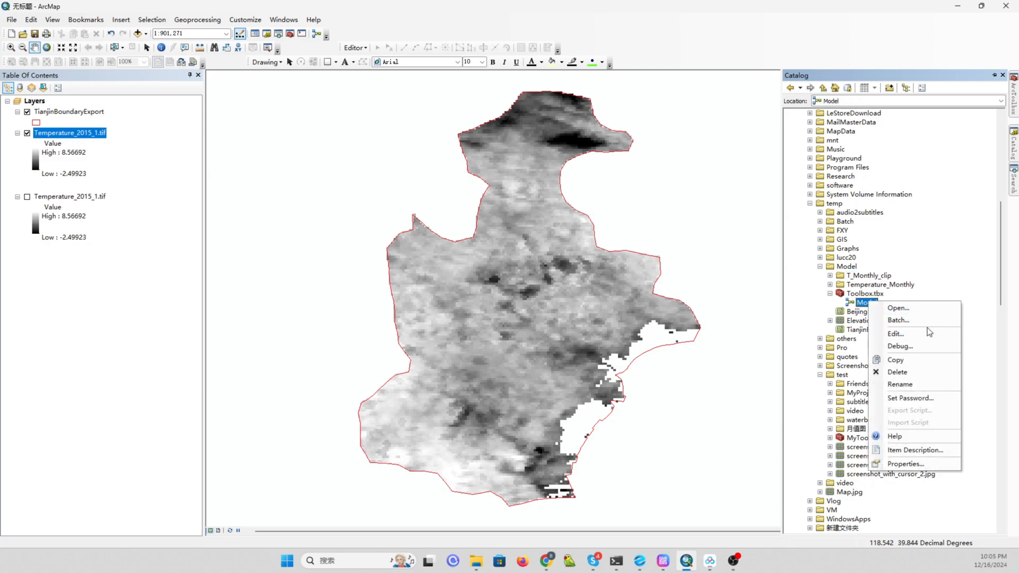
{"action": "left_click", "coordinate": [916, 384]}
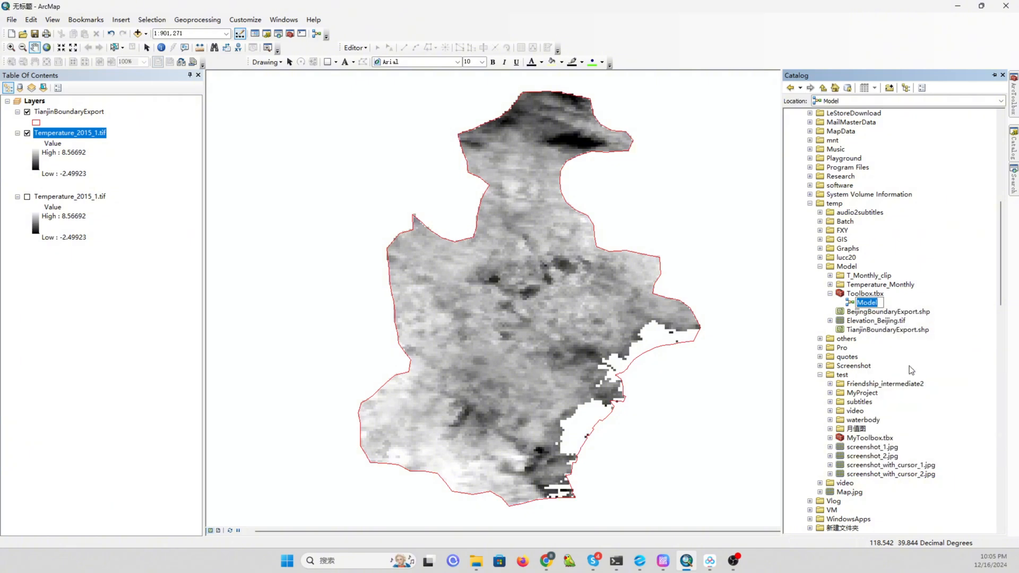
{"action": "type", "text": "BatchClip"}
{"action": "key", "text": "Return"}
Remove all layers from the map.
{"action": "left_click", "coordinate": [129, 145]}
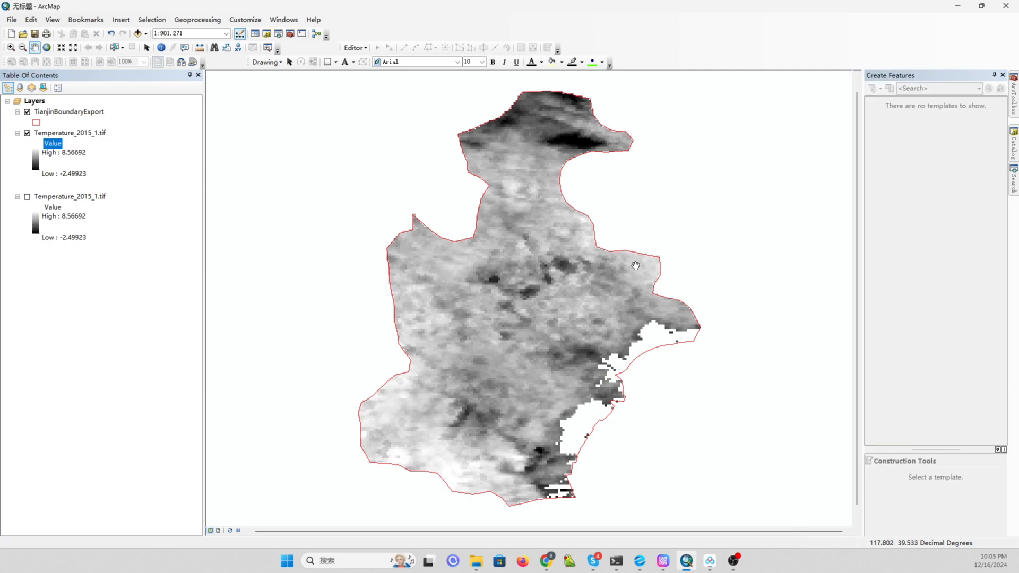
{"action": "left_click", "coordinate": [1015, 147]}
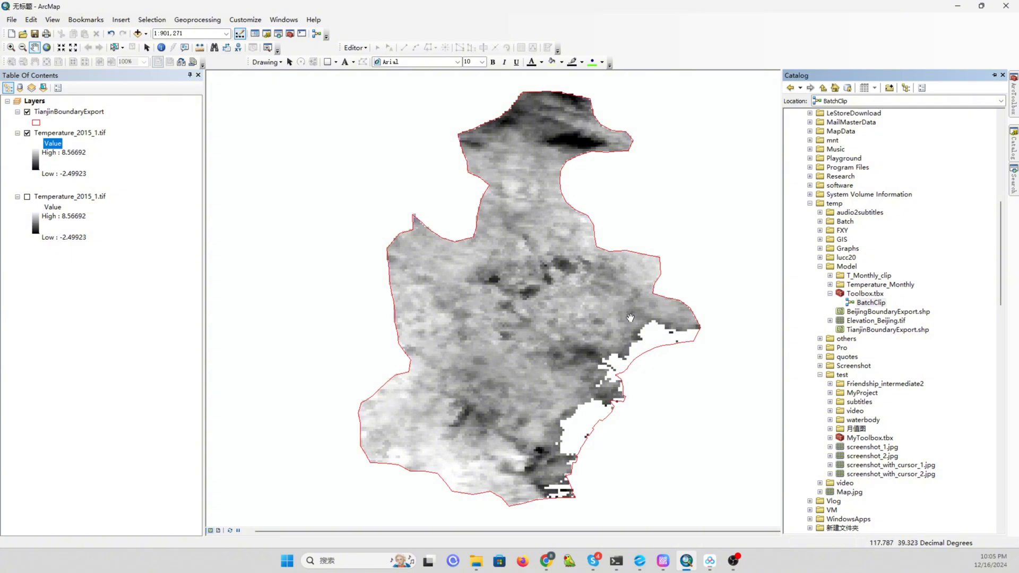
{"action": "left_click", "coordinate": [71, 112]}
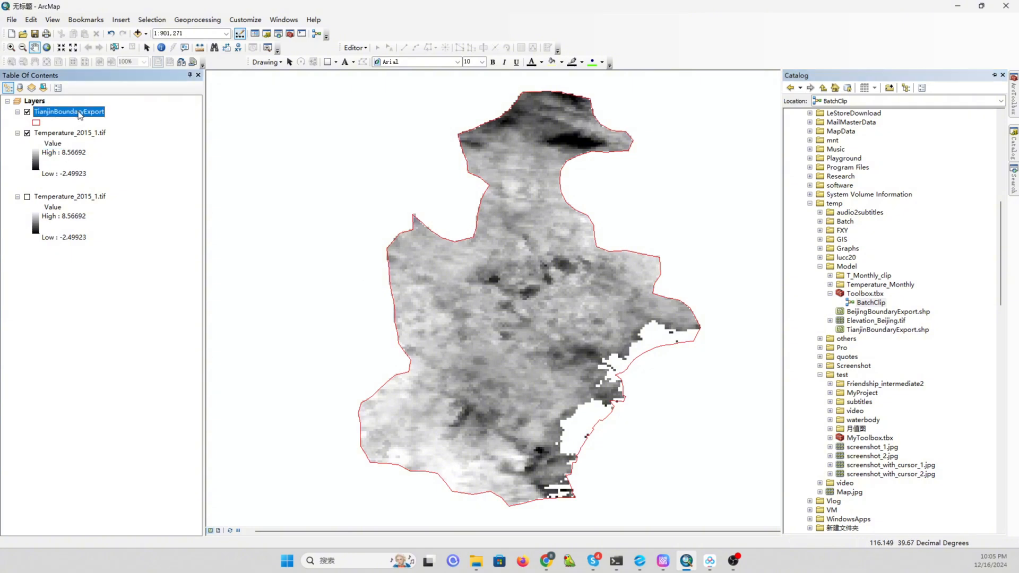
{"action": "right_click", "coordinate": [79, 112]}
{"action": "left_click", "coordinate": [102, 130]}
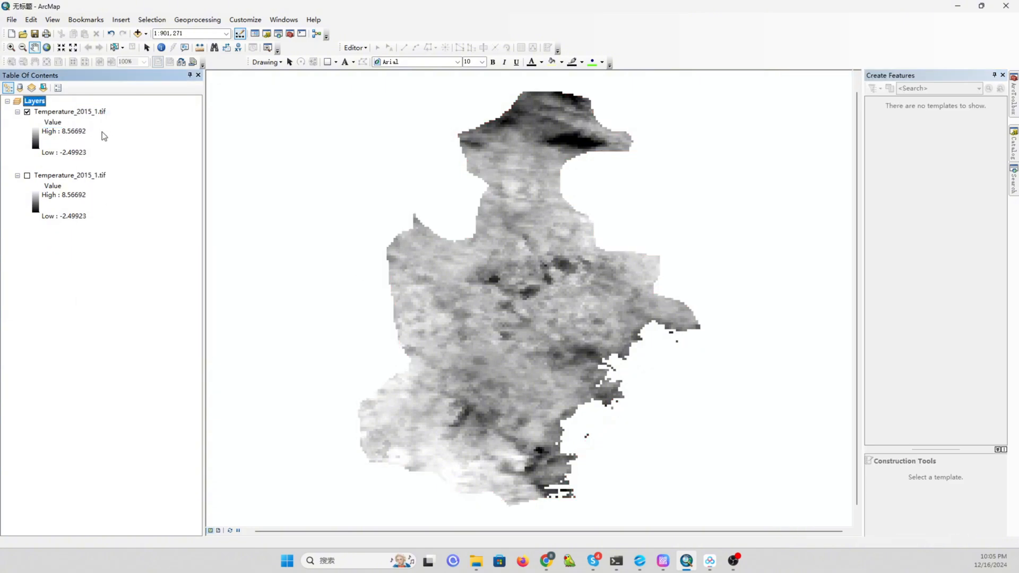
{"action": "right_click", "coordinate": [74, 112]}
{"action": "left_click", "coordinate": [107, 134]}
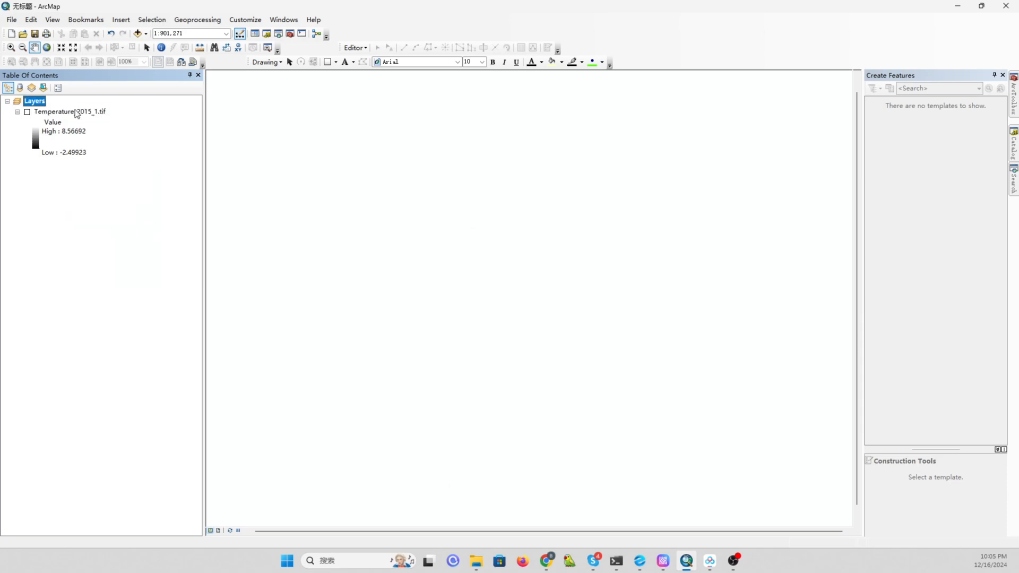
{"action": "right_click", "coordinate": [75, 109]}
{"action": "left_click", "coordinate": [123, 130]}
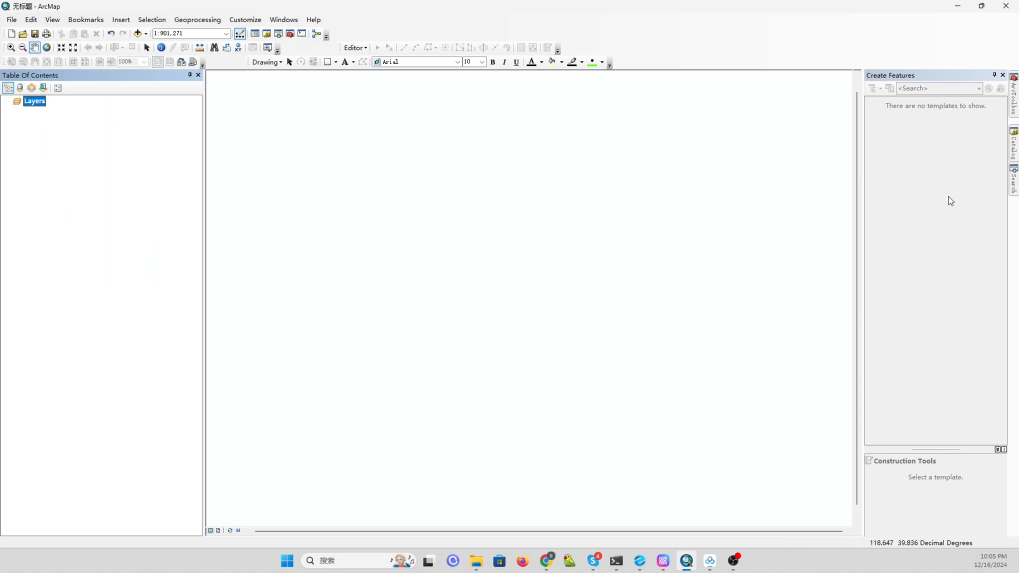
Add TianjinBoundaryExport.shp and Elevation_Beijing.tif from the Model folder to the map.
{"action": "left_click", "coordinate": [1015, 140]}
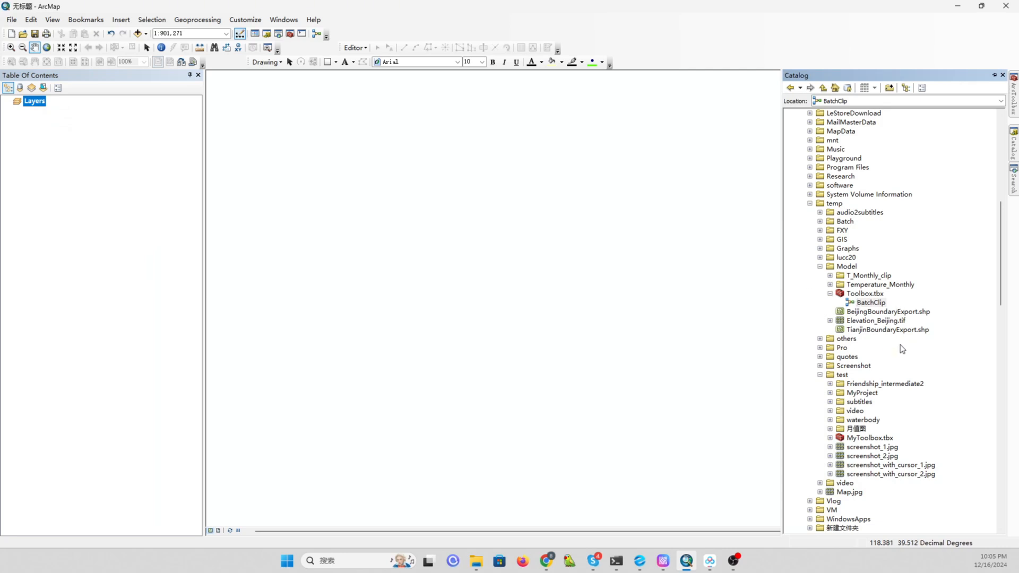
{"action": "mouse_move", "coordinate": [902, 334]}
{"action": "left_mouse_down"}
{"action": "mouse_move", "coordinate": [717, 339]}
{"action": "mouse_move", "coordinate": [612, 304]}
{"action": "left_mouse_up"}
{"action": "left_click", "coordinate": [1015, 146]}
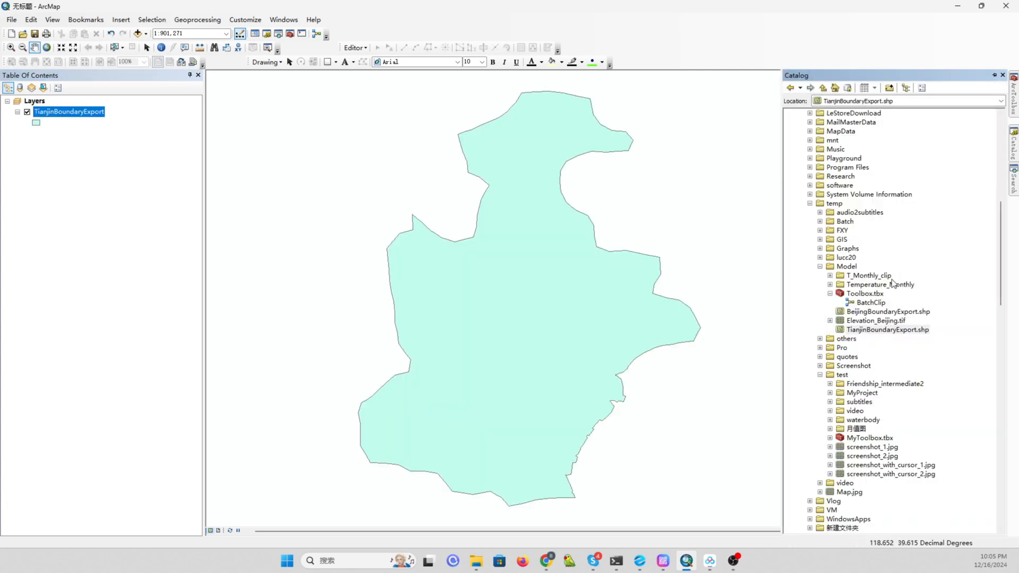
{"action": "left_click", "coordinate": [883, 322]}
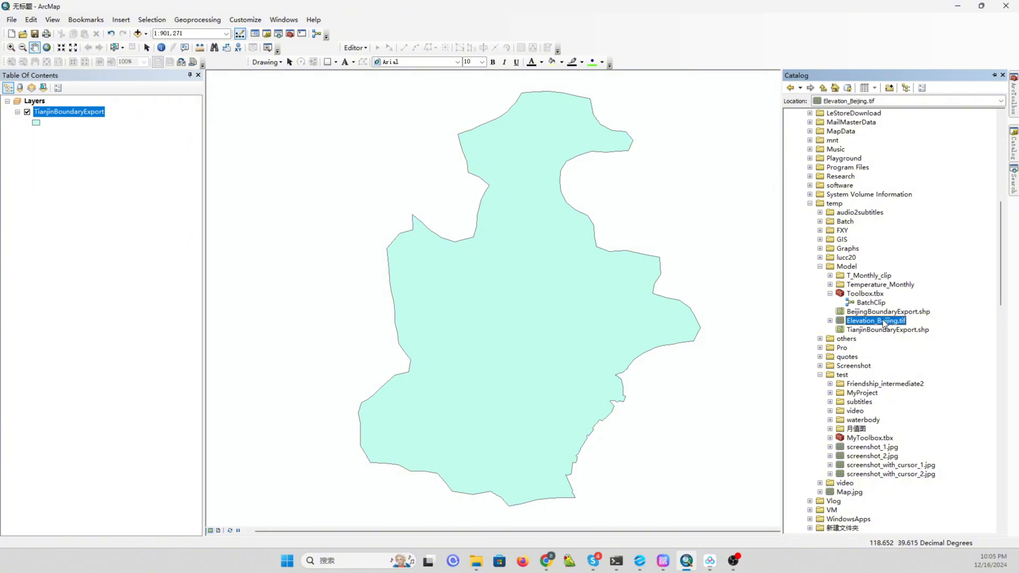
{"action": "left_click_drag", "start_coordinate": [882, 323], "coordinate": [728, 301]}
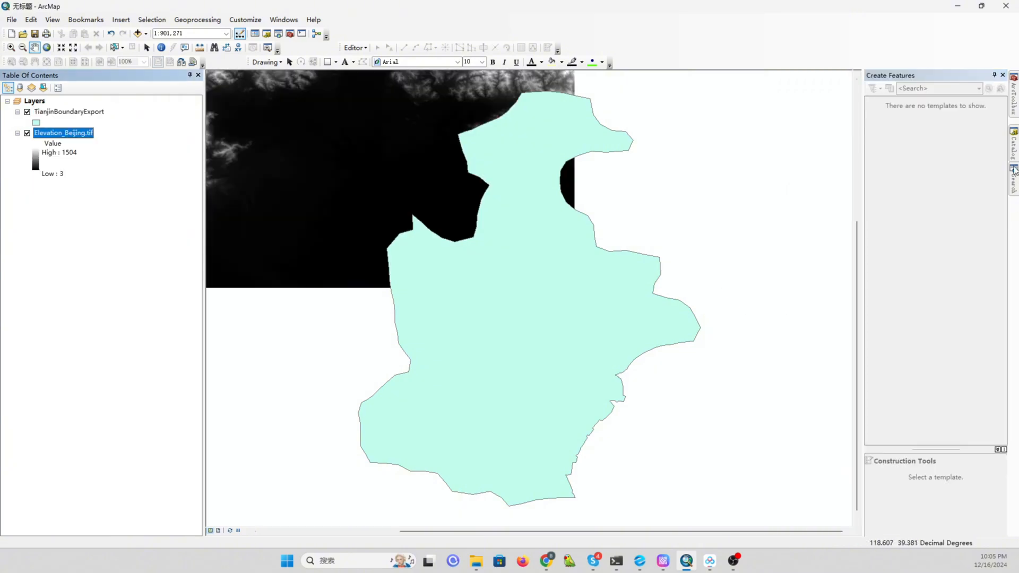
Replace the Tianjin boundary layer with BeijingBoundaryExport.shp from the Model folder.
{"action": "right_click", "coordinate": [87, 112]}
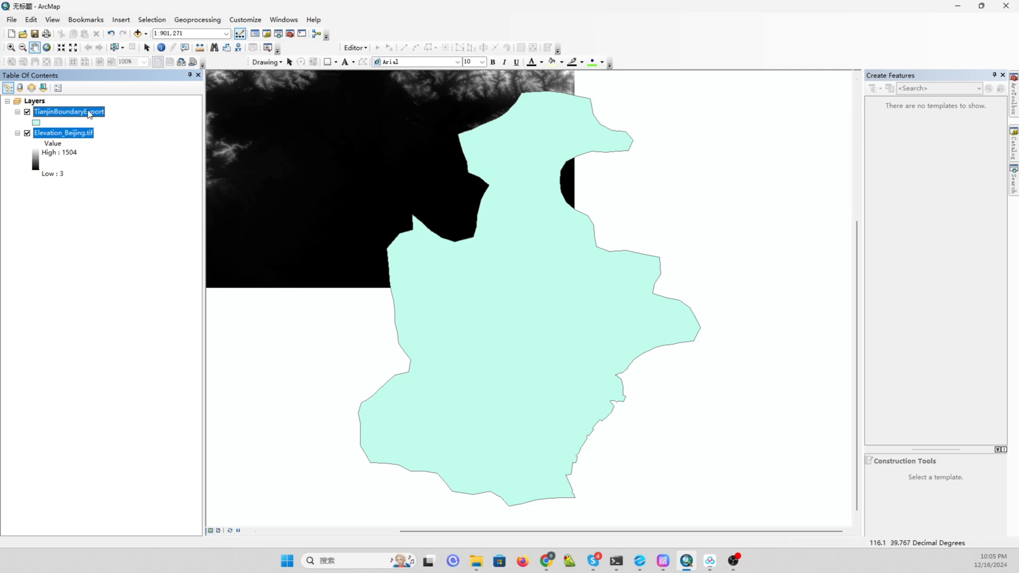
{"action": "left_click", "coordinate": [133, 131]}
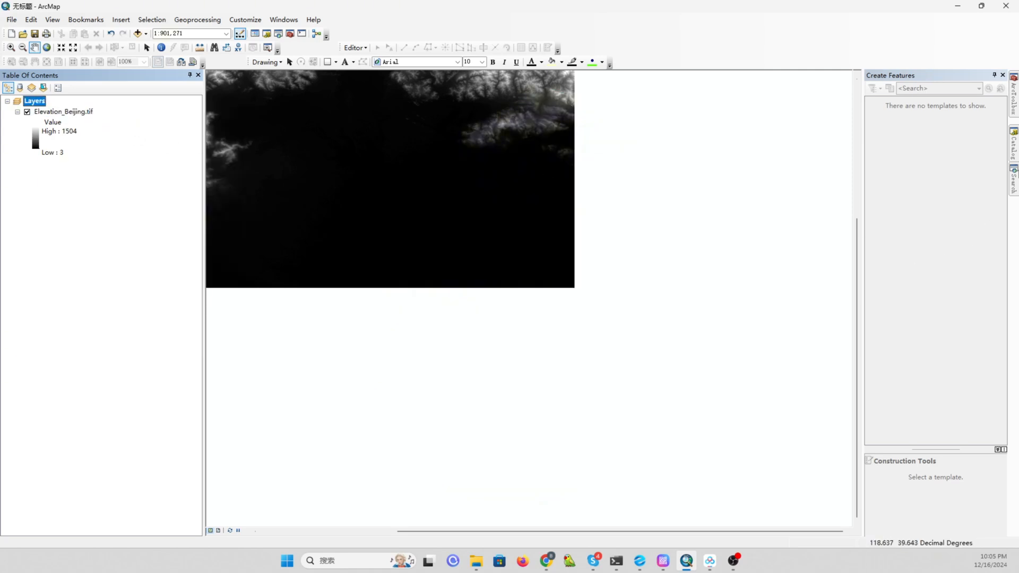
{"action": "left_click", "coordinate": [1016, 144]}
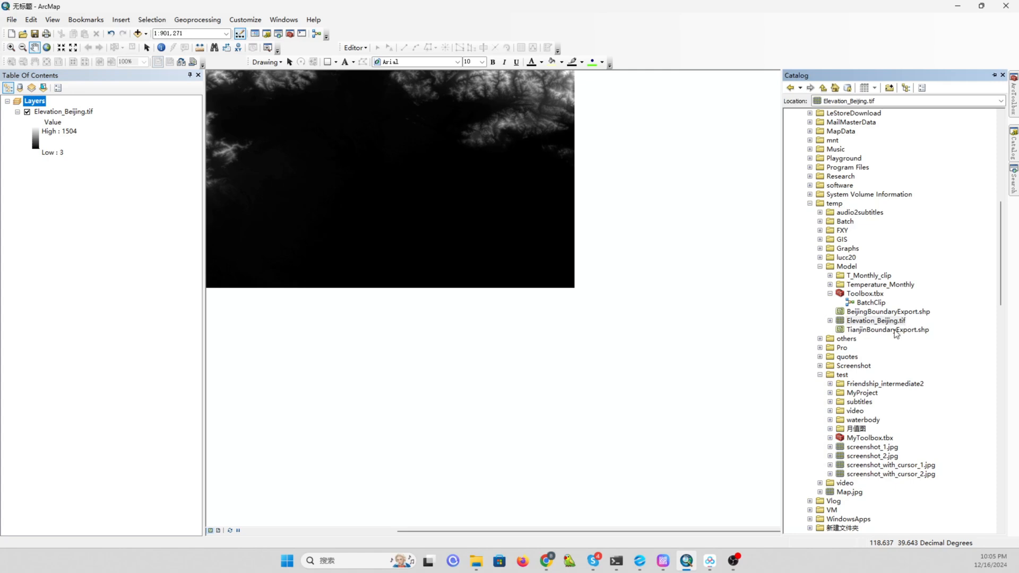
{"action": "left_click", "coordinate": [885, 312]}
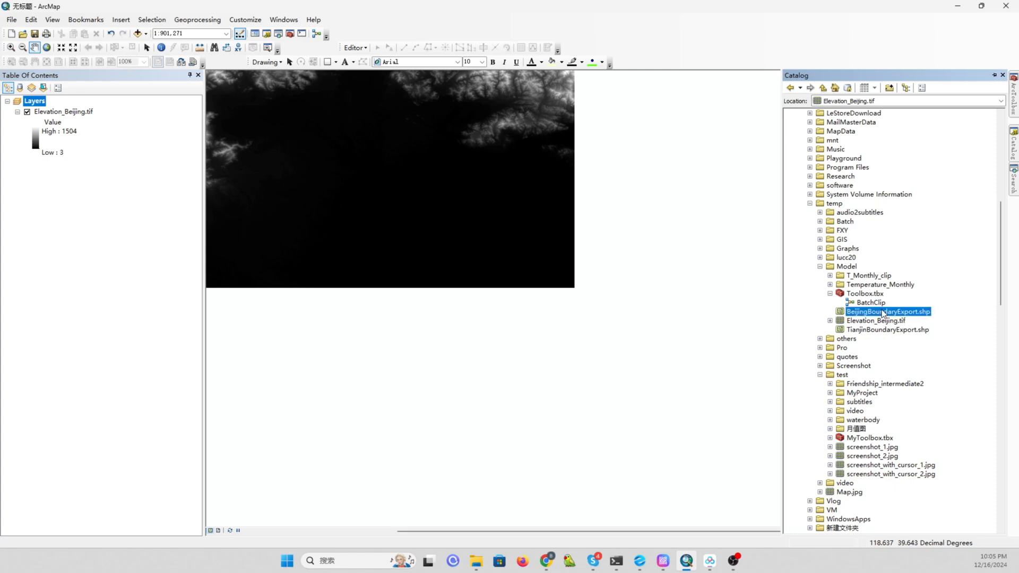
{"action": "left_click_drag", "start_coordinate": [881, 315], "coordinate": [465, 264]}
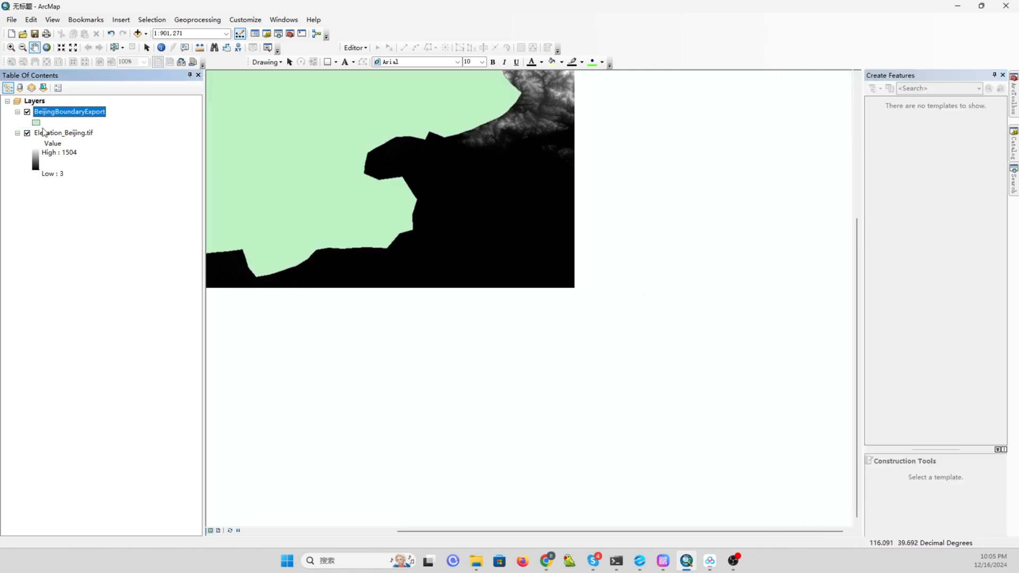
Symbolize the BeijingBoundaryExport layer with no fill and a red outline of width 2.
{"action": "right_click", "coordinate": [66, 135]}
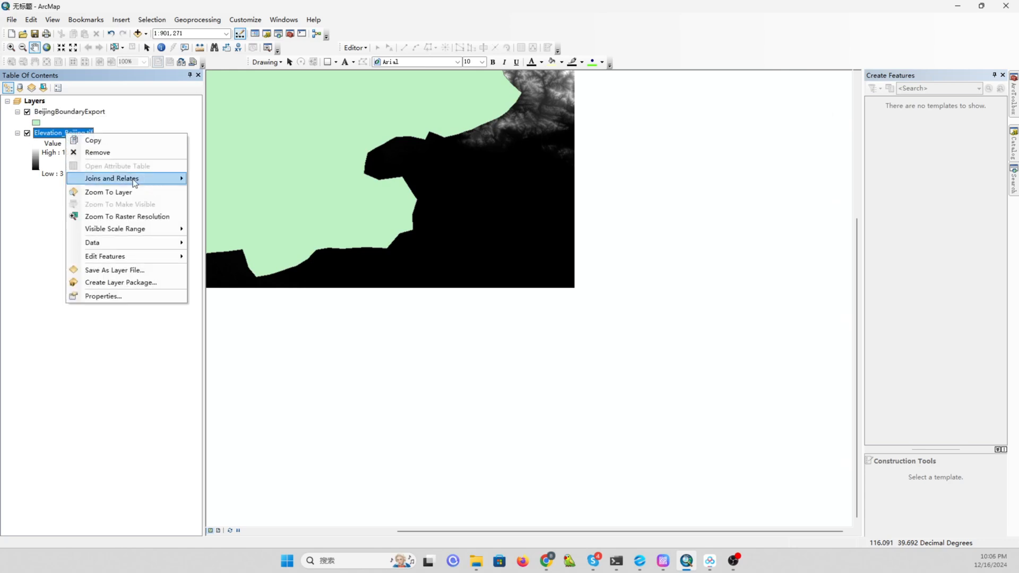
{"action": "left_click", "coordinate": [114, 192]}
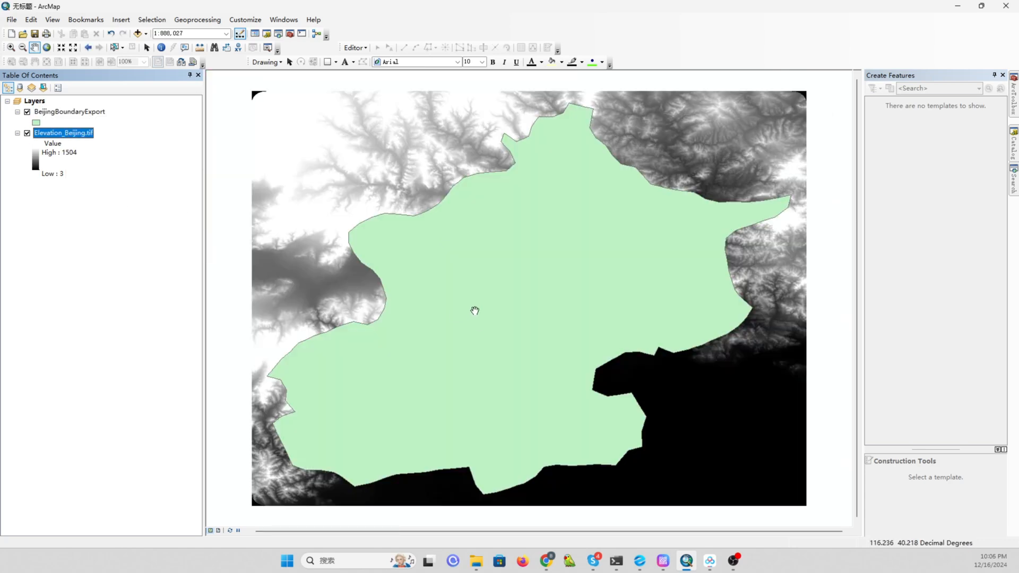
{"action": "left_click", "coordinate": [37, 123]}
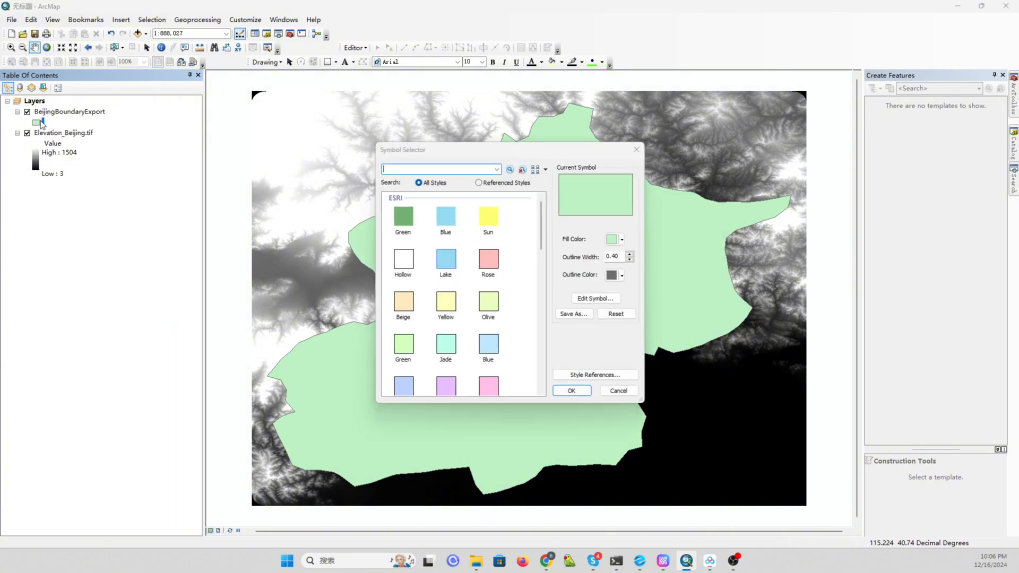
{"action": "left_click", "coordinate": [621, 242]}
{"action": "left_click", "coordinate": [648, 255]}
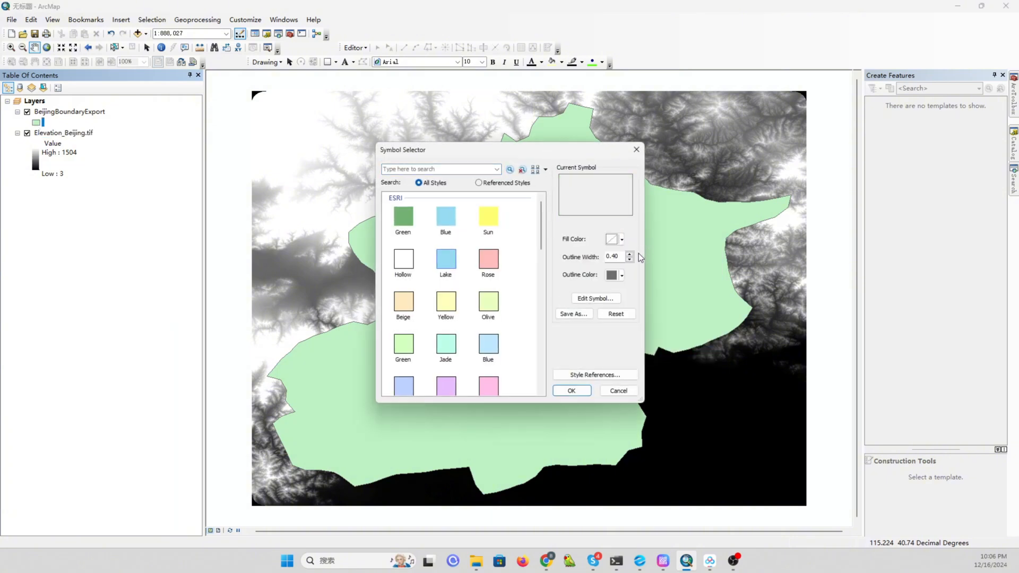
{"action": "type", "text": "1"}
{"action": "left_click", "coordinate": [629, 254]}
{"action": "left_click", "coordinate": [621, 275]}
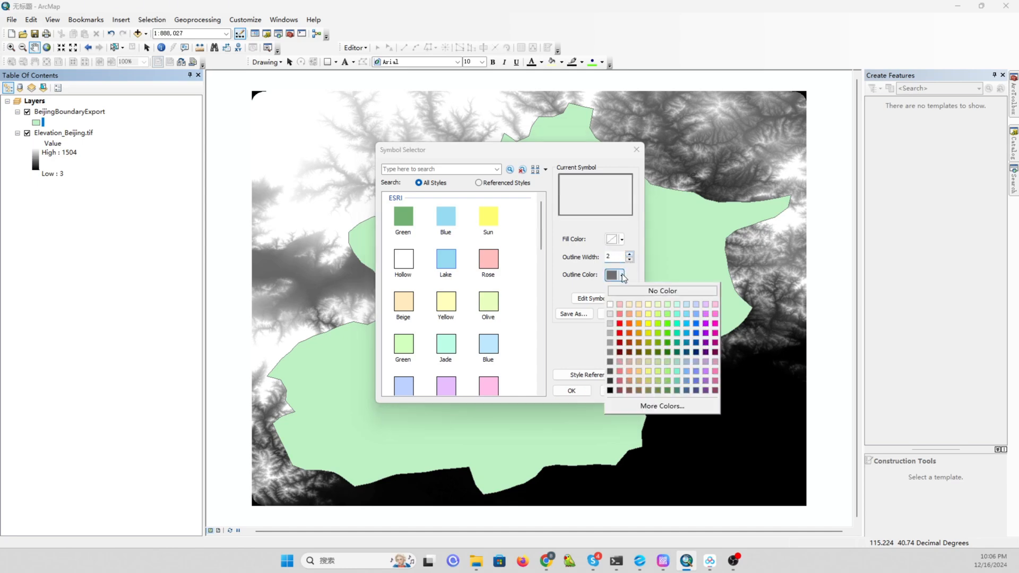
{"action": "left_click", "coordinate": [619, 324]}
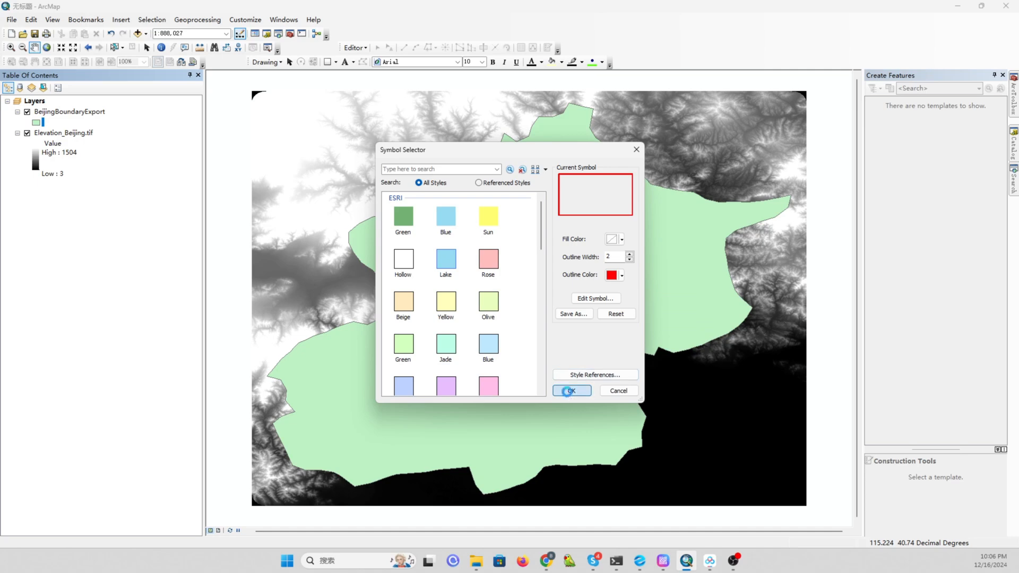
{"action": "left_click", "coordinate": [571, 391]}
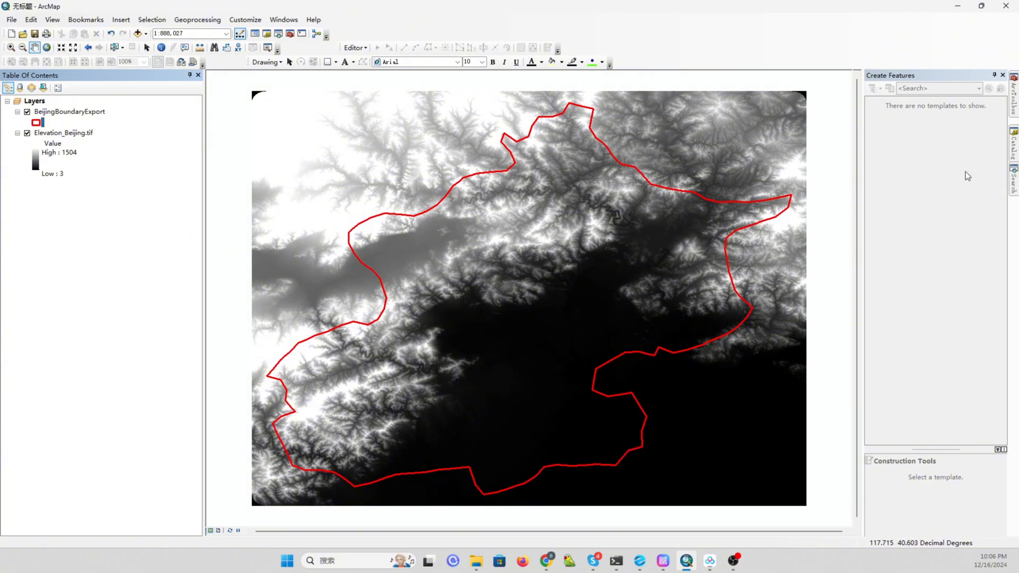
Create a new model in Toolbox.tbx.
{"action": "left_click", "coordinate": [1014, 112]}
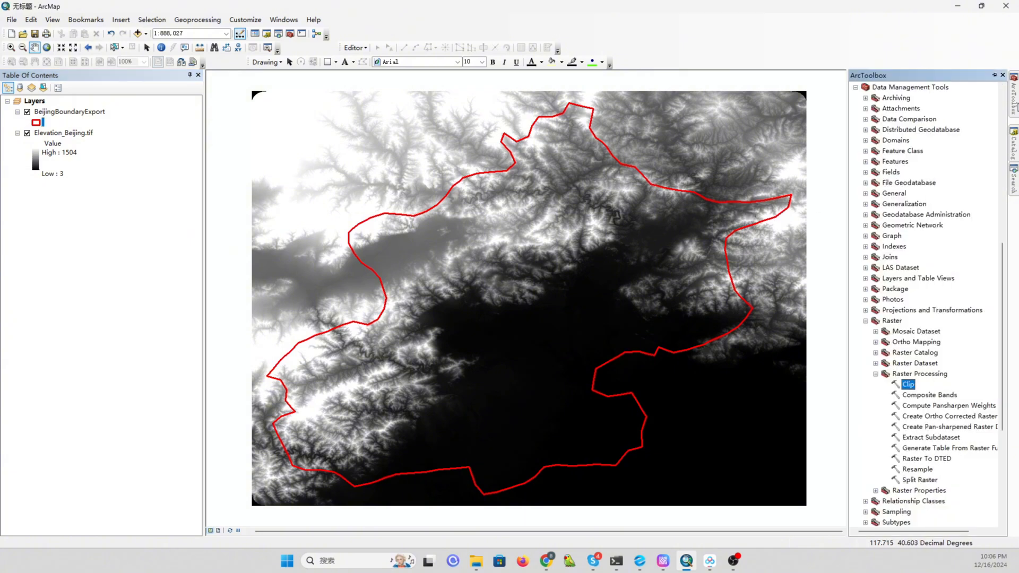
{"action": "left_click", "coordinate": [1013, 152]}
{"action": "left_click", "coordinate": [875, 295]}
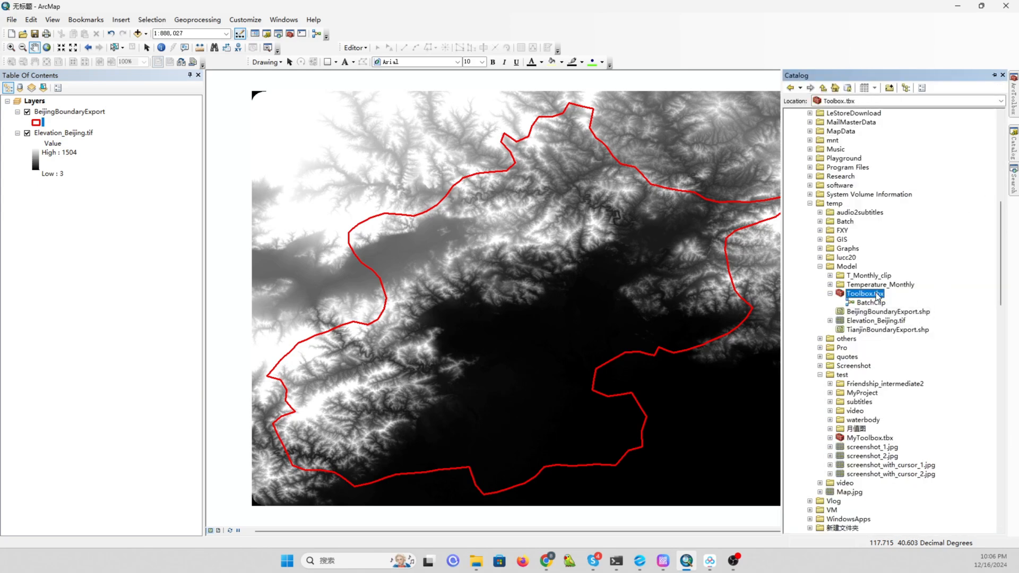
{"action": "right_click", "coordinate": [868, 297]}
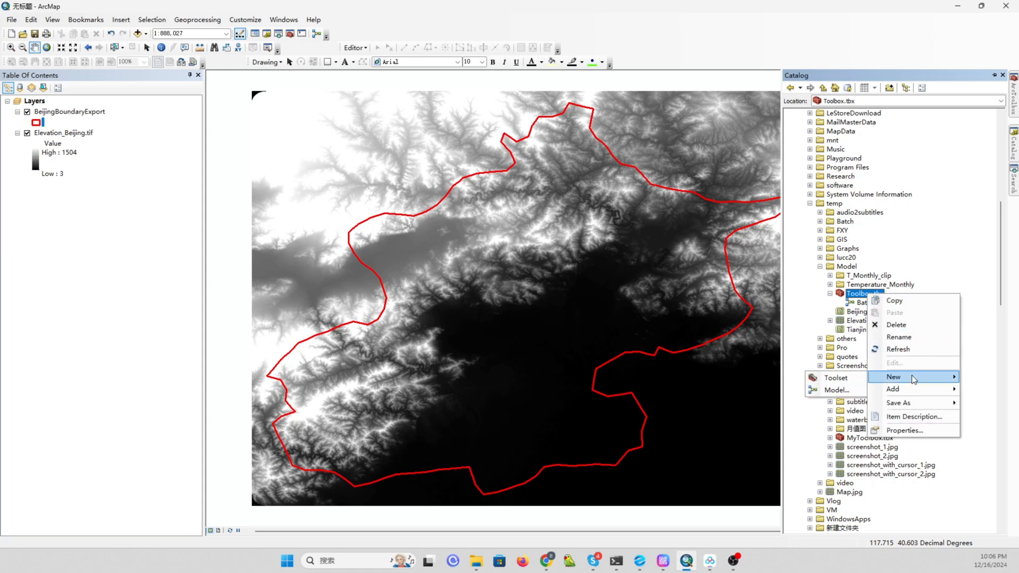
{"action": "mouse_move", "coordinate": [912, 375]}
{"action": "left_click", "coordinate": [839, 392]}
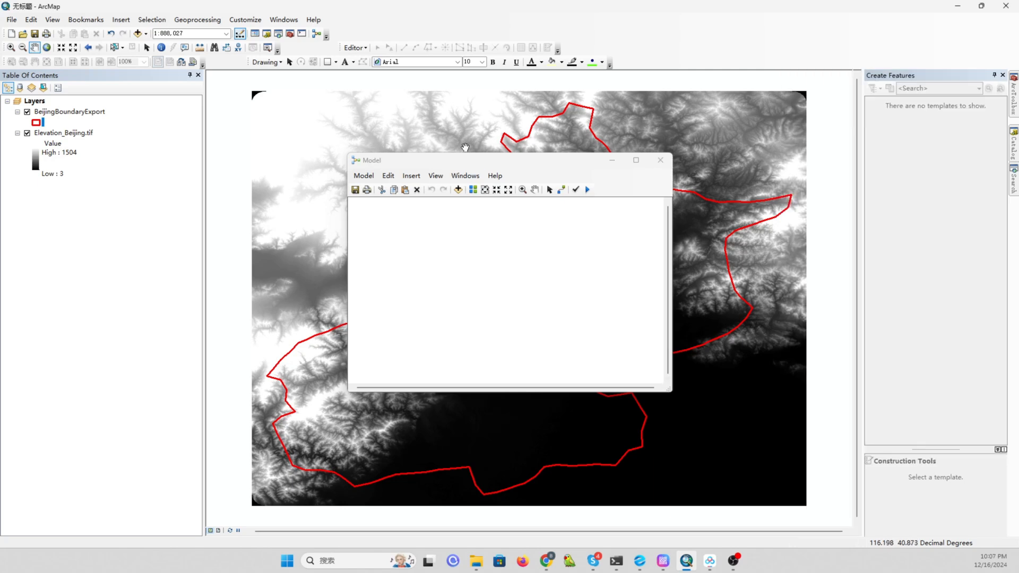
Add the Raster Processing Clip tool to the new model.
{"action": "left_click_drag", "start_coordinate": [481, 161], "coordinate": [393, 155]}
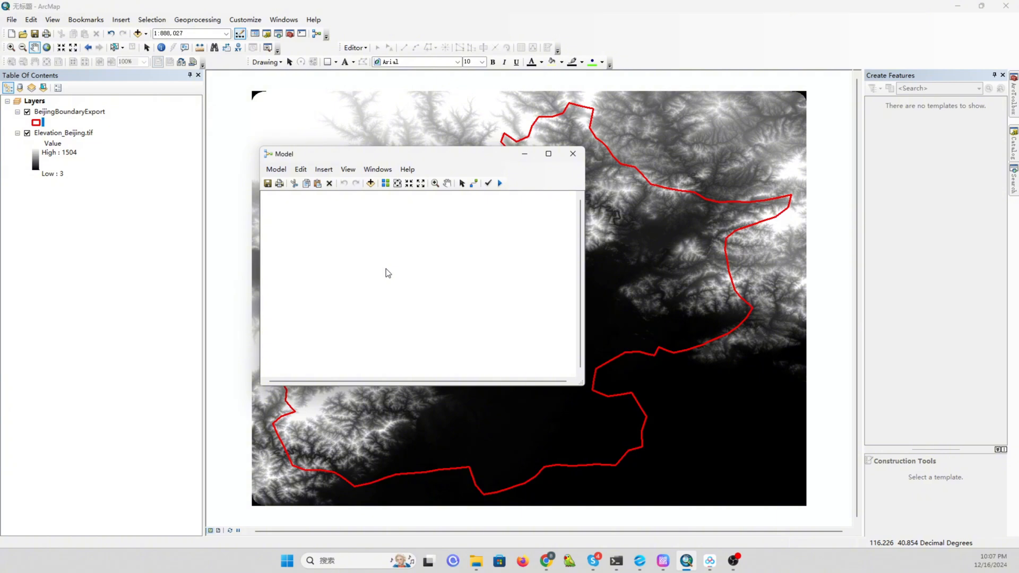
{"action": "left_click", "coordinate": [1015, 106]}
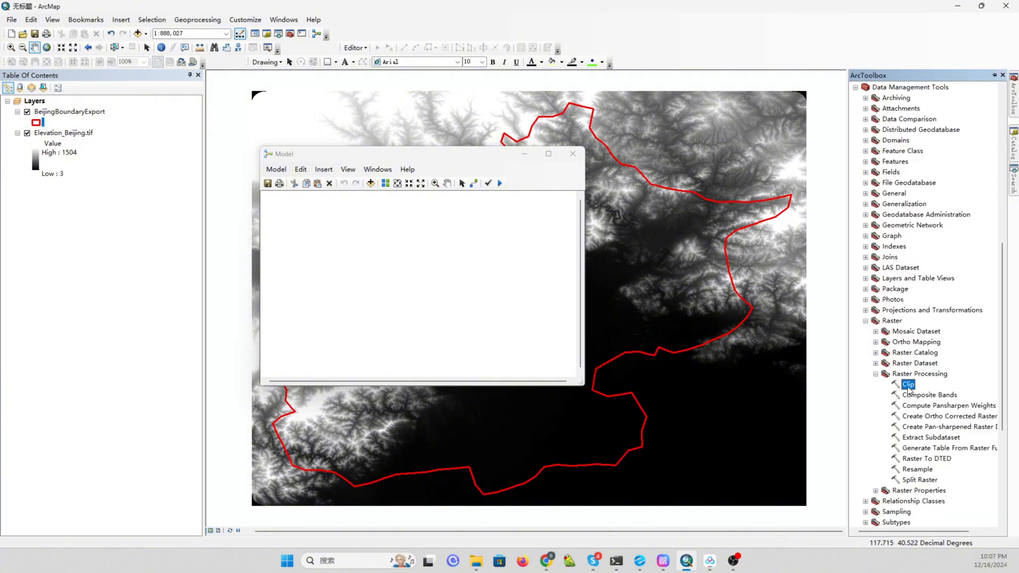
{"action": "left_click_drag", "start_coordinate": [910, 390], "coordinate": [340, 262]}
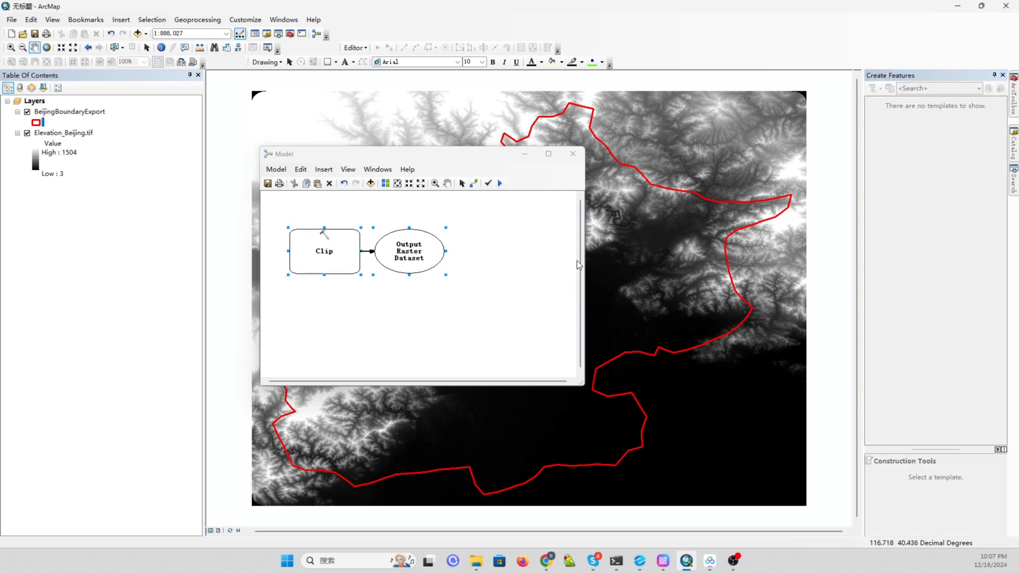
Create a new folder named BJ inside the Model folder.
{"action": "left_click", "coordinate": [1014, 146]}
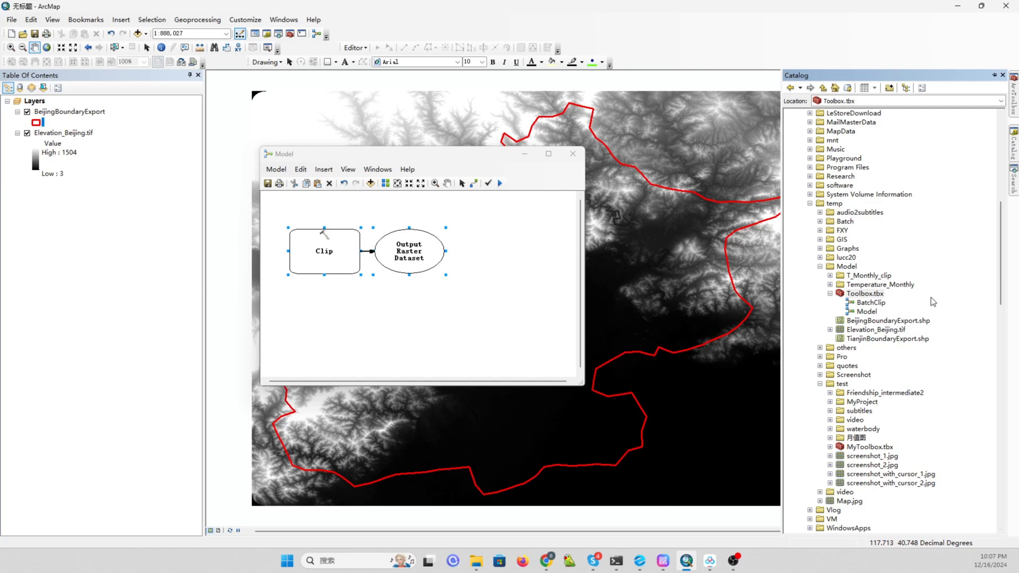
{"action": "left_click", "coordinate": [854, 268]}
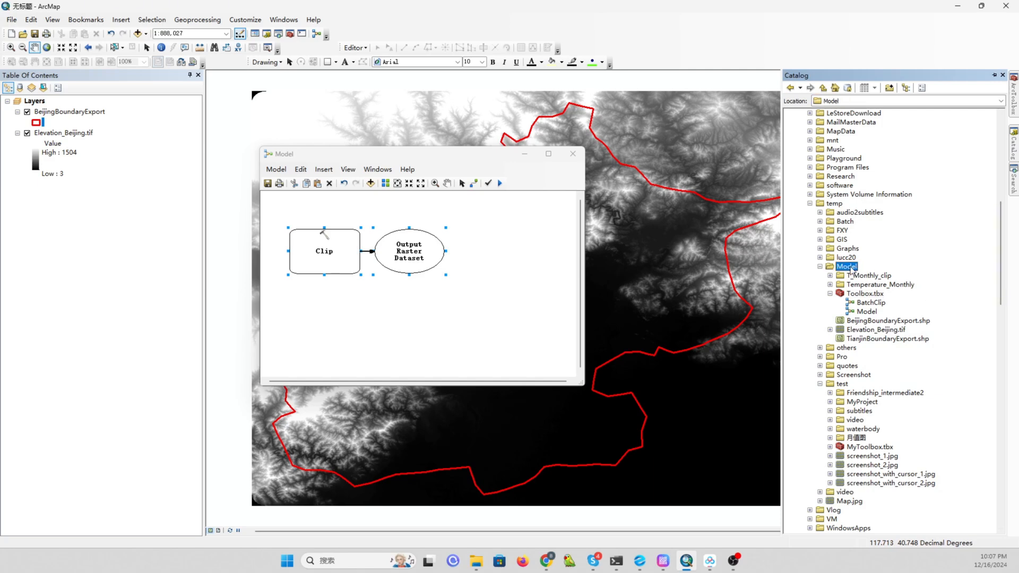
{"action": "right_click", "coordinate": [850, 270]}
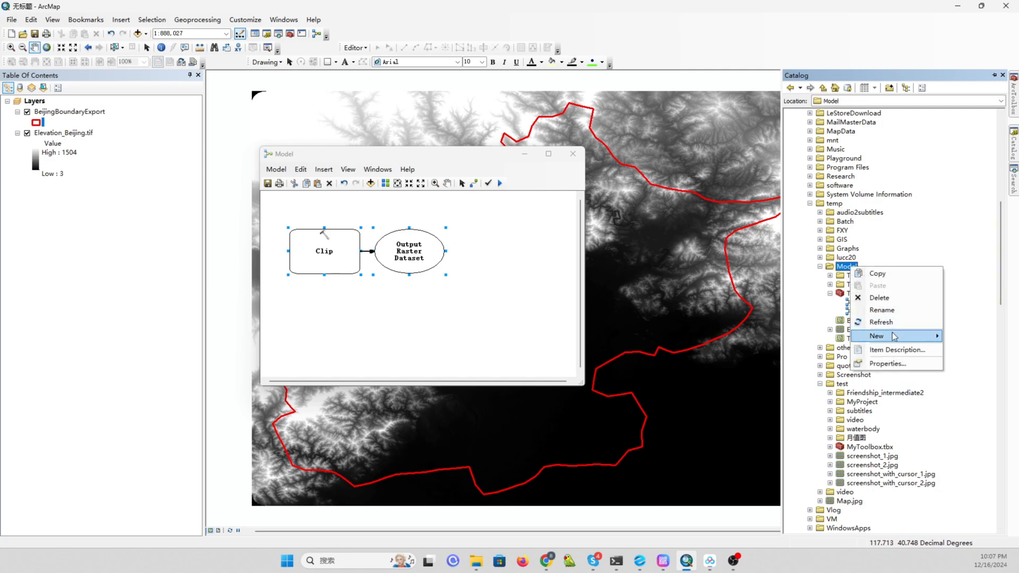
{"action": "mouse_move", "coordinate": [894, 336]}
{"action": "left_click", "coordinate": [832, 338]}
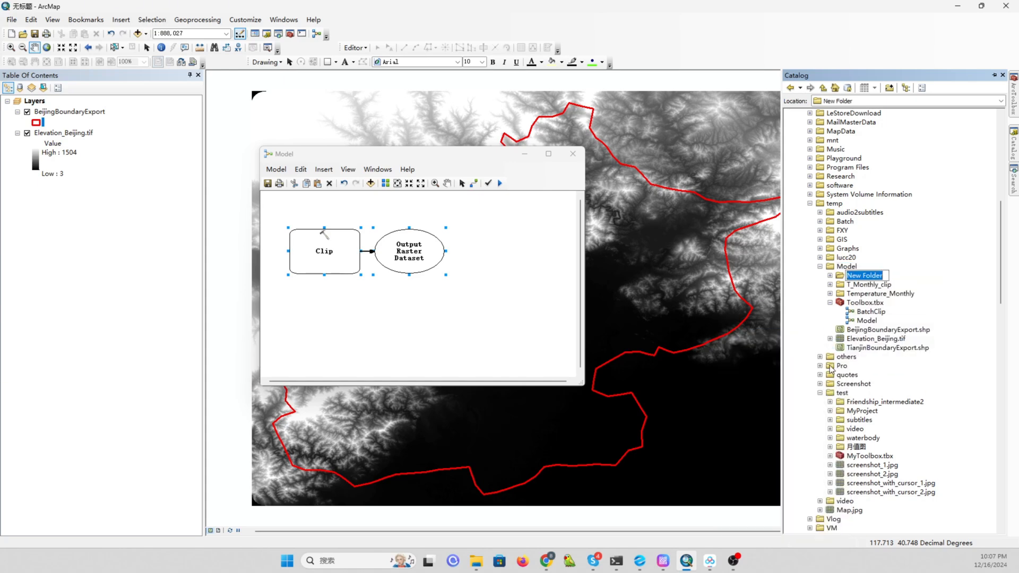
{"action": "type", "text": "BJ"}
{"action": "key", "text": "Return"}
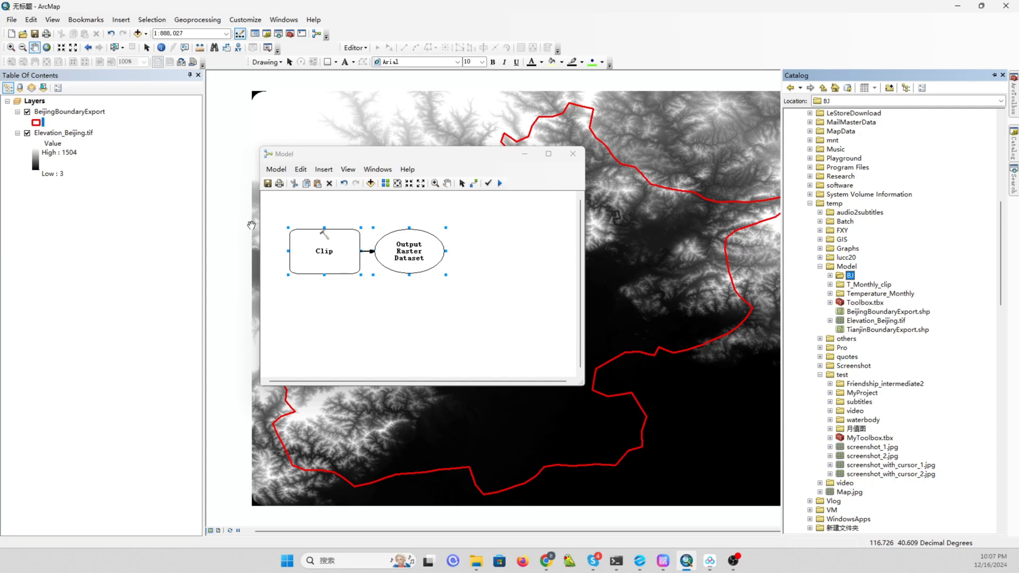
Set the Clip tool's input raster to Elevation_Beijing.tif and extent to BeijingBoundaryExport, using input features for clipping geometry.
{"action": "double_click", "coordinate": [325, 250]}
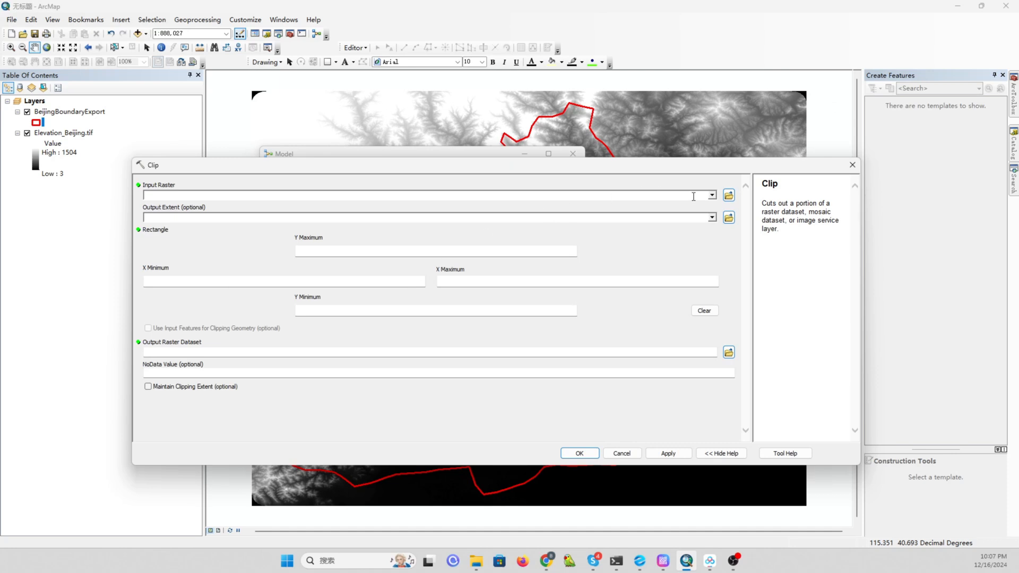
{"action": "left_click", "coordinate": [712, 196]}
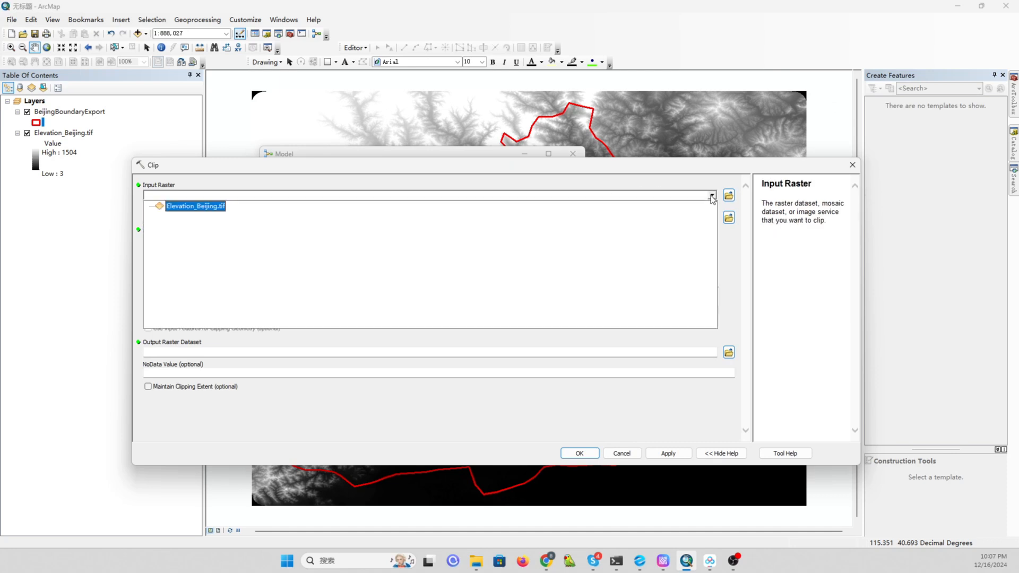
{"action": "left_click", "coordinate": [210, 208]}
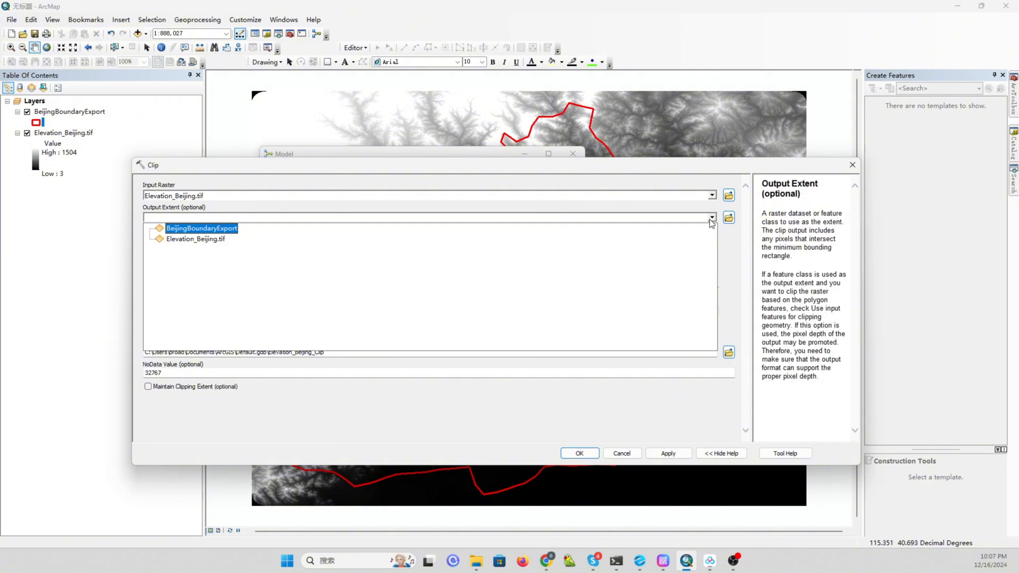
{"action": "left_click", "coordinate": [232, 229]}
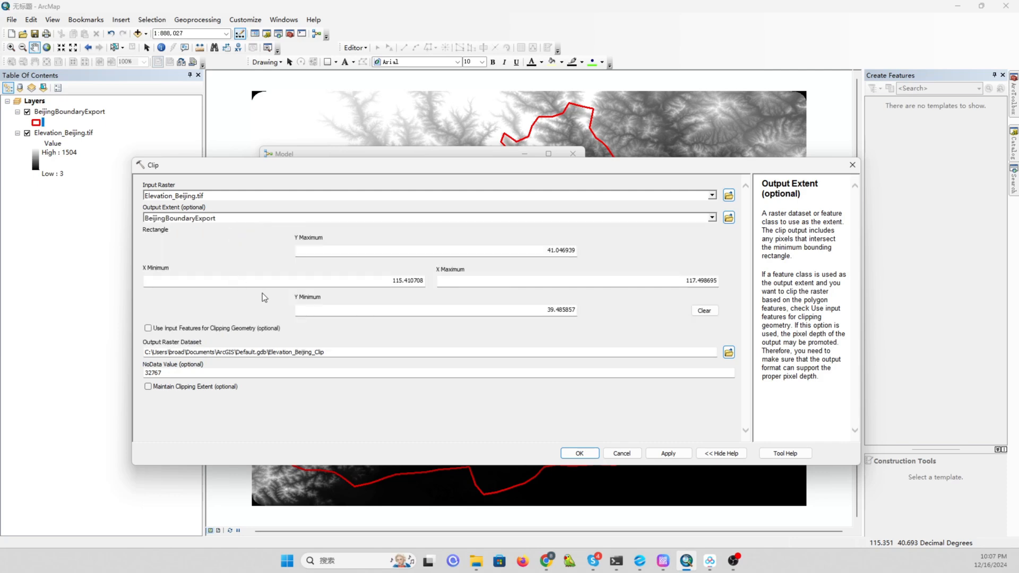
{"action": "left_click", "coordinate": [148, 328]}
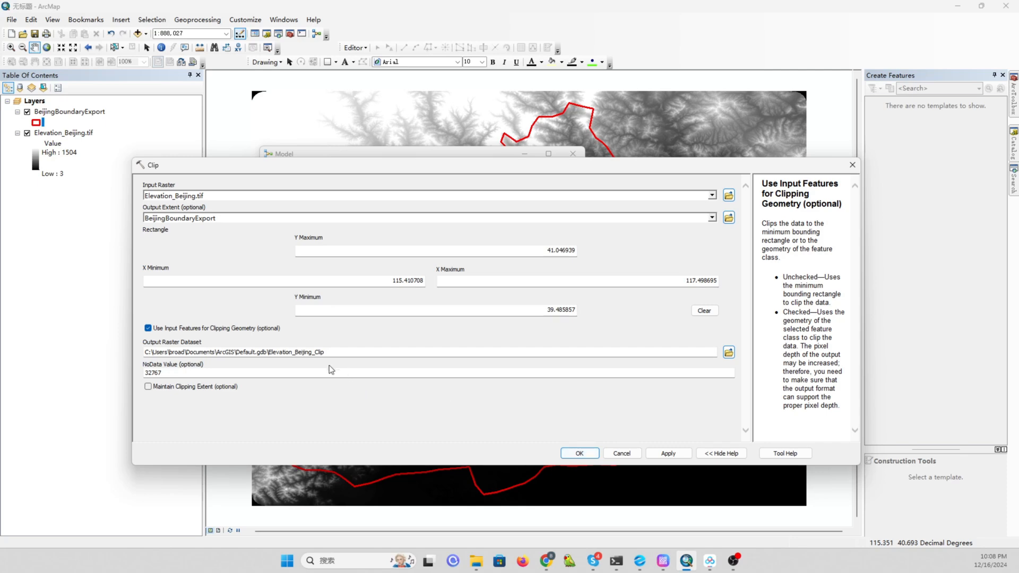
{"action": "left_click", "coordinate": [578, 454]}
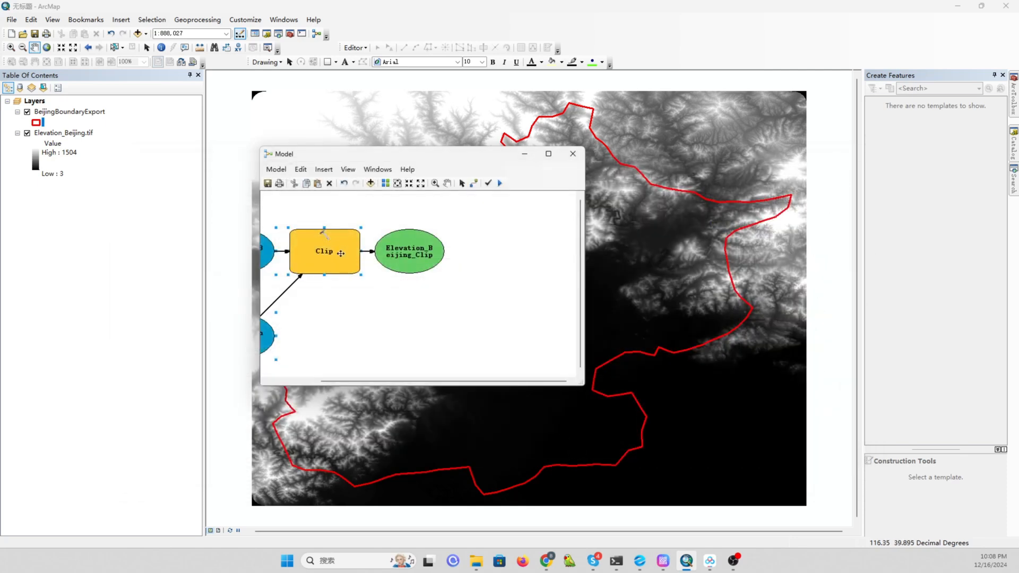
Auto-arrange the model diagram and enlarge the model window.
{"action": "left_click", "coordinate": [384, 184]}
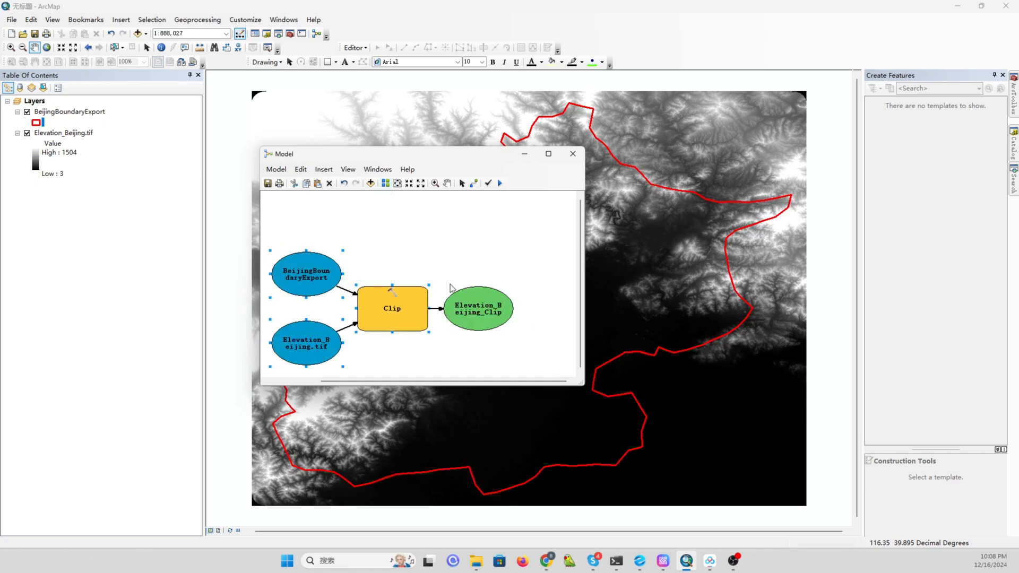
{"action": "left_click_drag", "start_coordinate": [585, 387], "coordinate": [662, 424]}
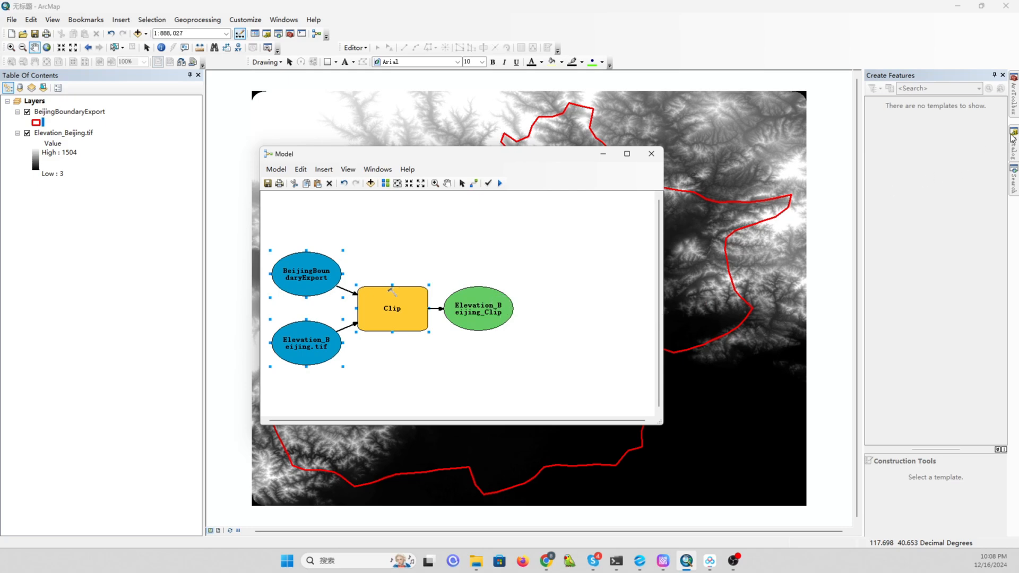
Search for the Slope tool and add the Spatial Analyst Slope tool to the model.
{"action": "left_click", "coordinate": [1014, 151]}
{"action": "left_click", "coordinate": [1014, 107]}
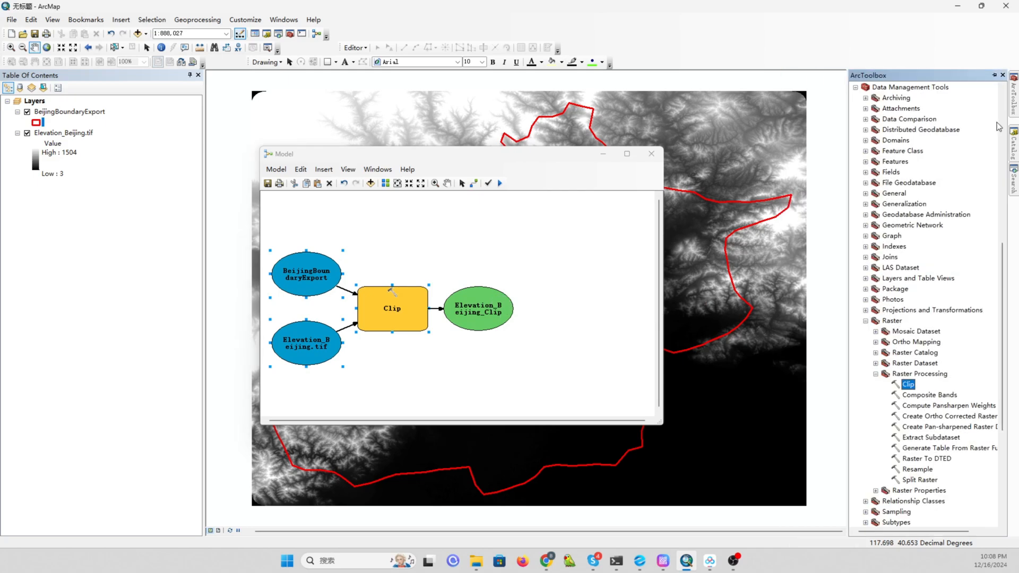
{"action": "left_click", "coordinate": [1014, 192]}
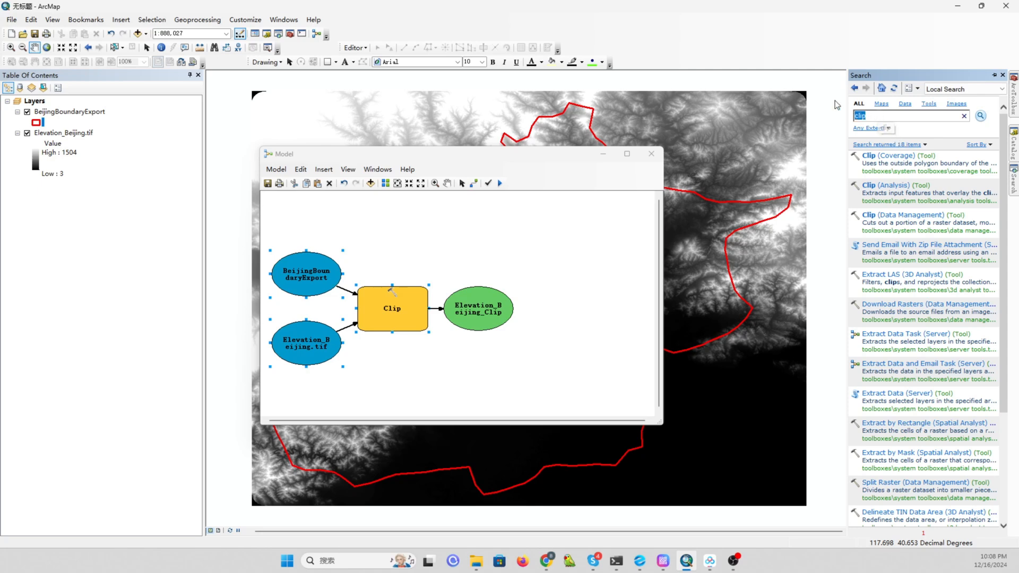
{"action": "key", "text": "ctrl+a"}
{"action": "type", "text": "slop"}
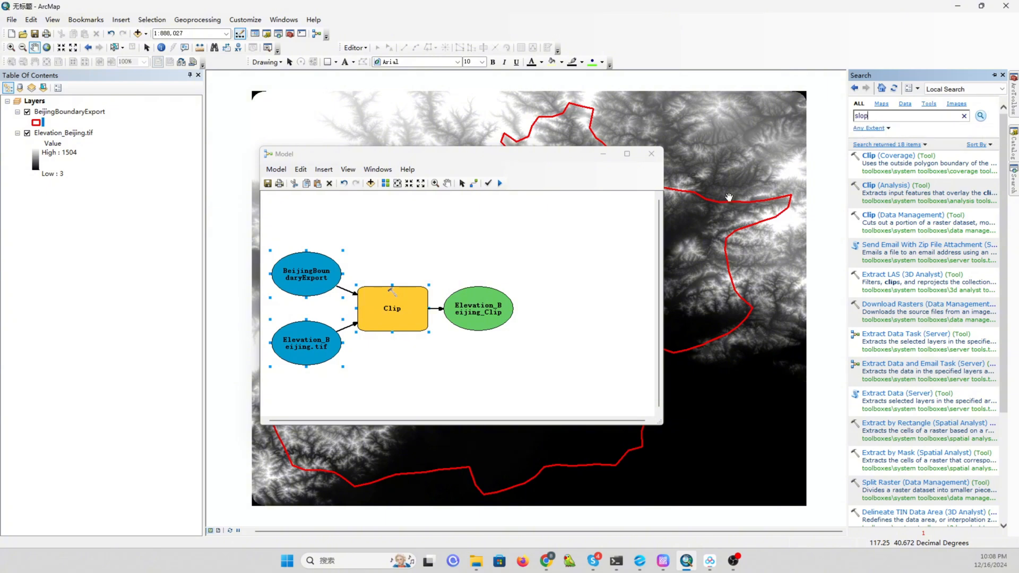
{"action": "key", "text": "Return"}
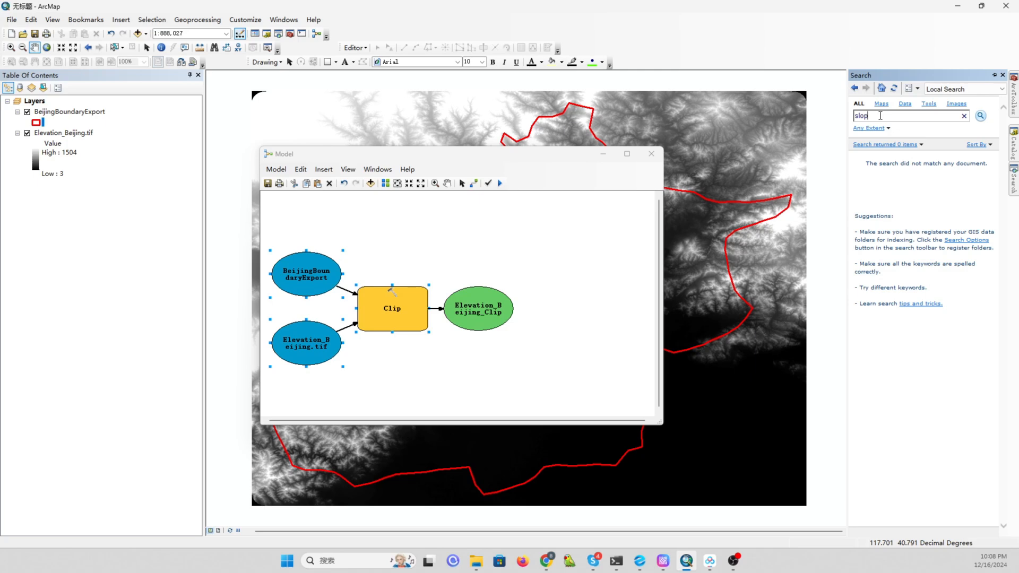
{"action": "type", "text": "e"}
{"action": "key", "text": "Return"}
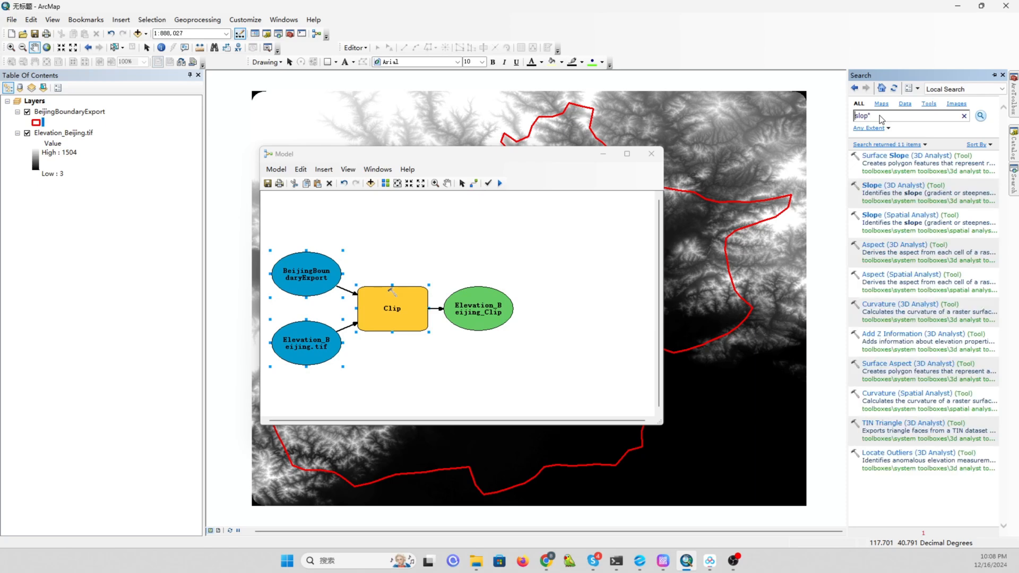
{"action": "left_click", "coordinate": [906, 230]}
{"action": "scroll", "coordinate": [925, 327], "scroll_direction": "down", "scroll_amount": 3}
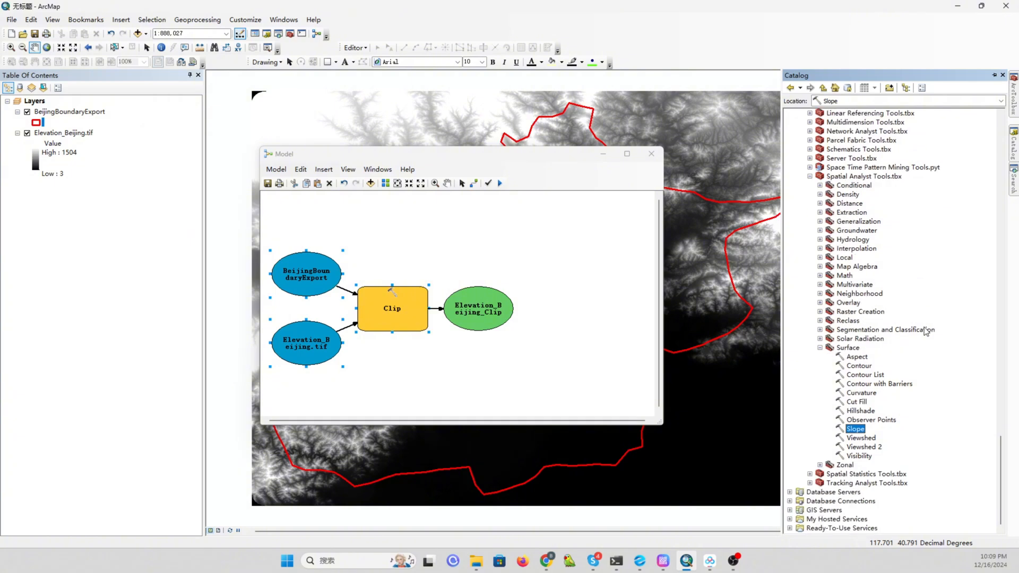
{"action": "left_click_drag", "start_coordinate": [868, 431], "coordinate": [538, 268]}
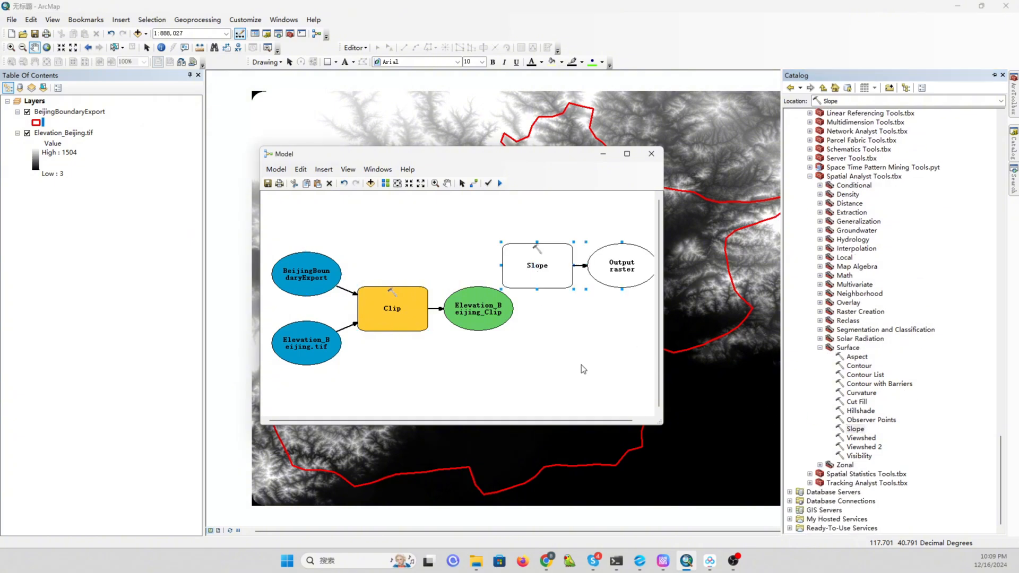
{"action": "left_click_drag", "start_coordinate": [658, 419], "coordinate": [742, 451]}
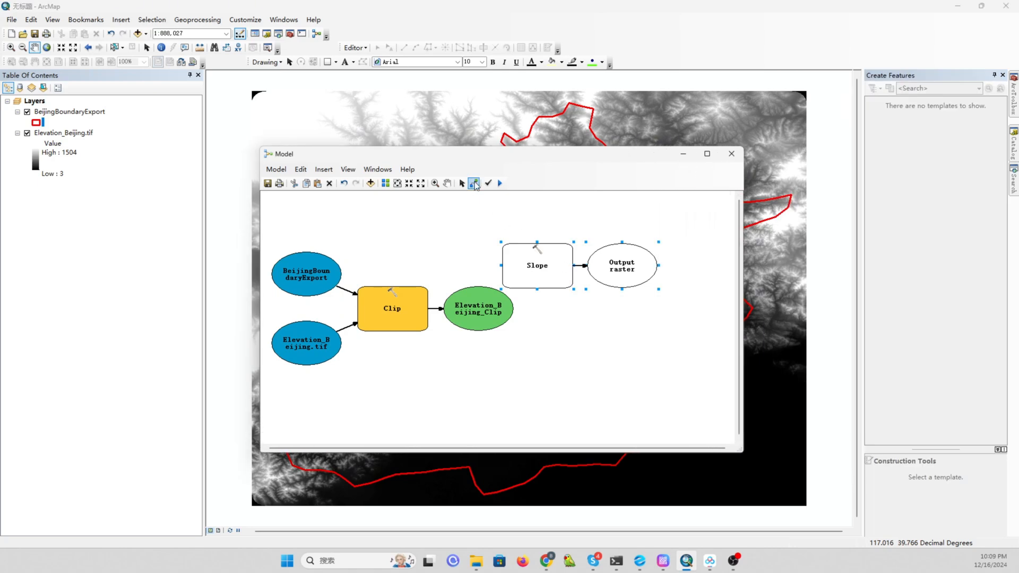
Connect Elevation_Beijing_Clip to the Slope tool as its input raster.
{"action": "left_click", "coordinate": [473, 183]}
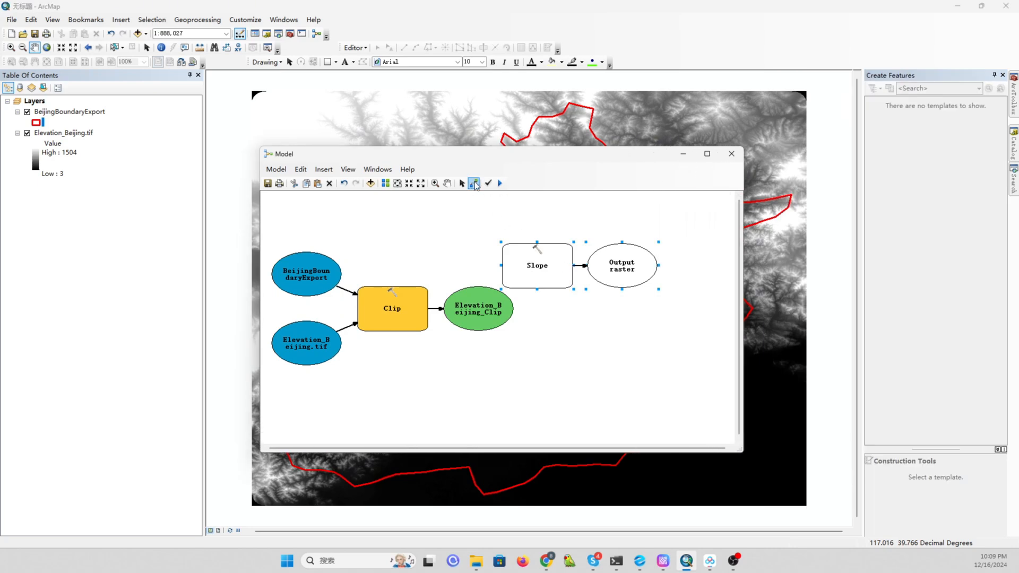
{"action": "left_click", "coordinate": [474, 305]}
{"action": "left_click", "coordinate": [515, 264]}
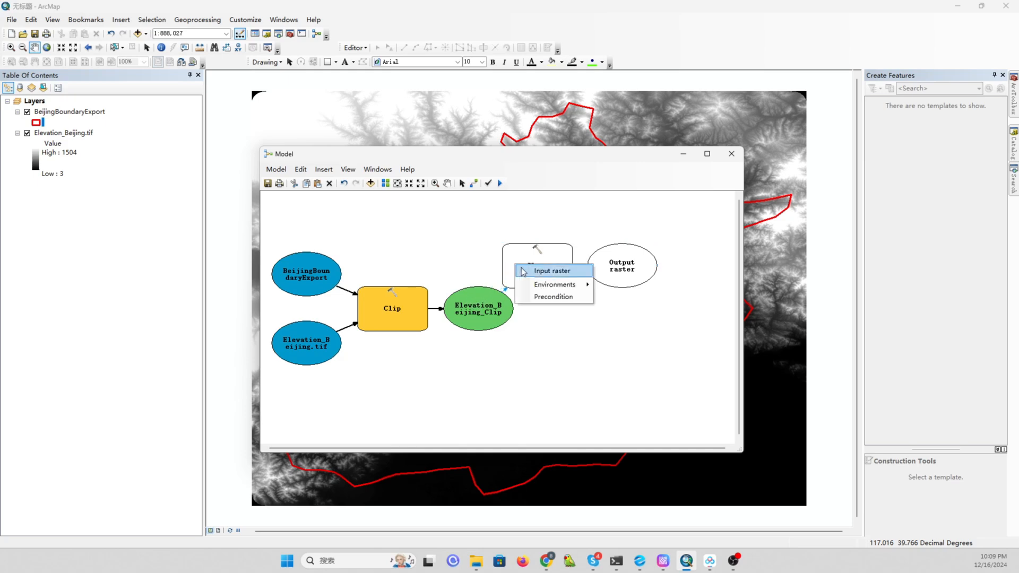
{"action": "left_click", "coordinate": [548, 271]}
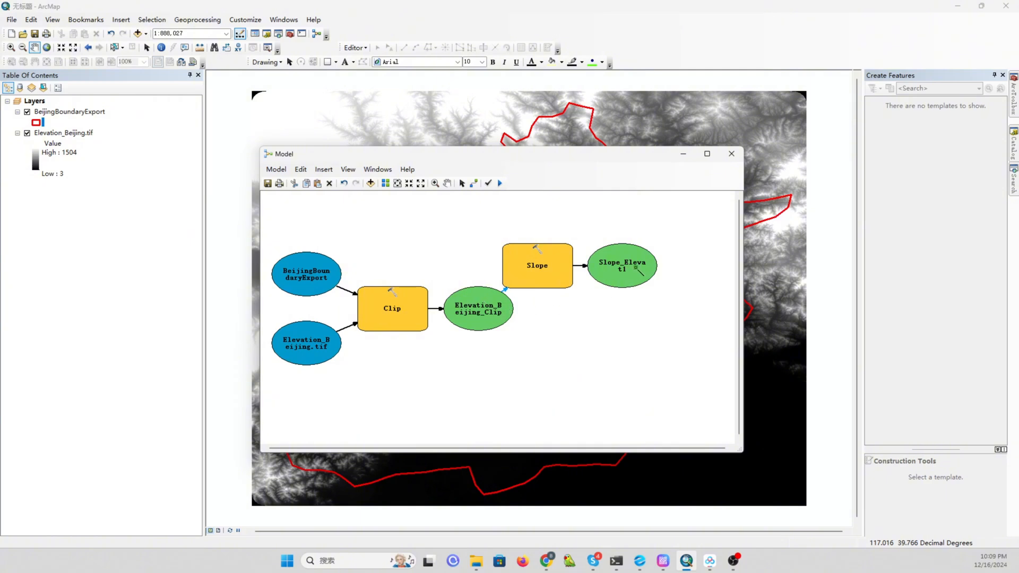
Open the Slope tool's parameters and save its output raster as slope_BJ.tif in the BJ folder.
{"action": "left_click", "coordinate": [461, 183]}
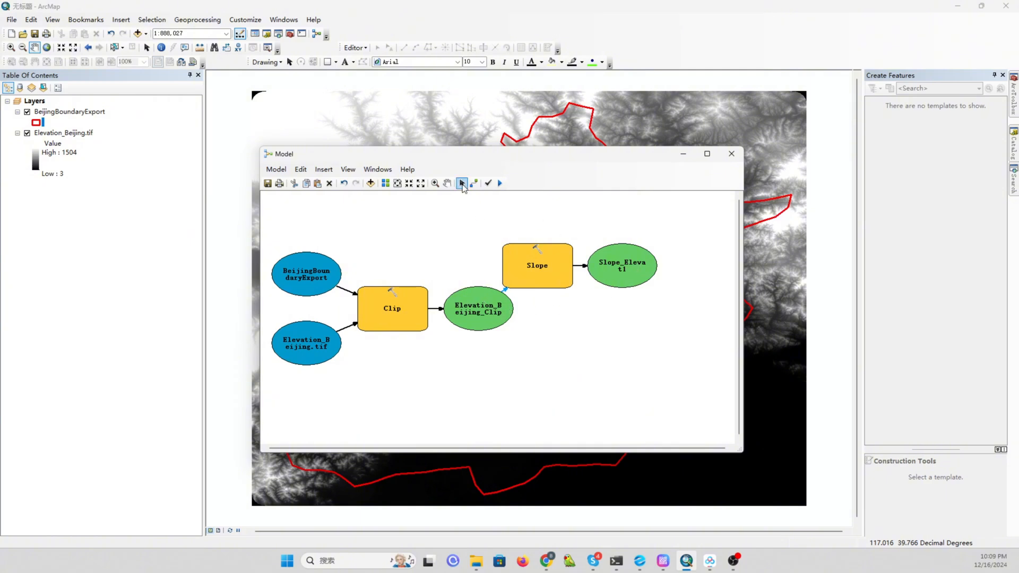
{"action": "left_click", "coordinate": [556, 272]}
{"action": "double_click", "coordinate": [545, 279]}
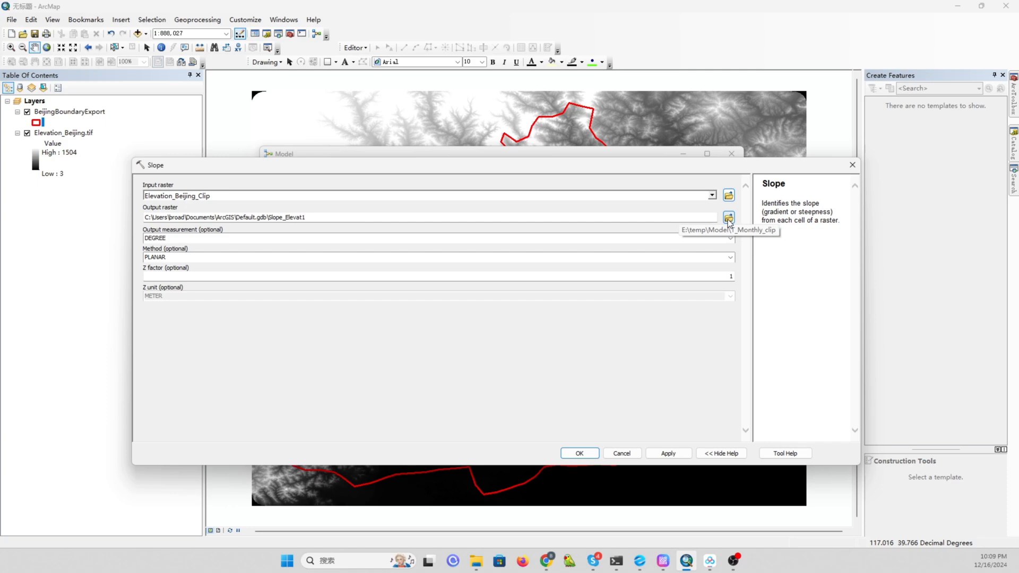
{"action": "left_click", "coordinate": [728, 219]}
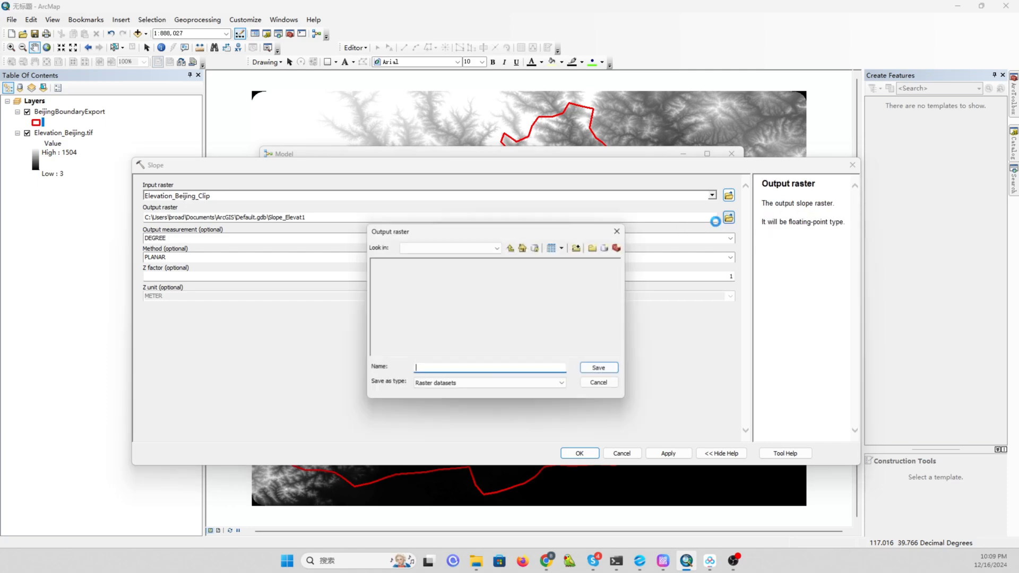
{"action": "left_click", "coordinate": [511, 248]}
{"action": "left_click", "coordinate": [381, 263]}
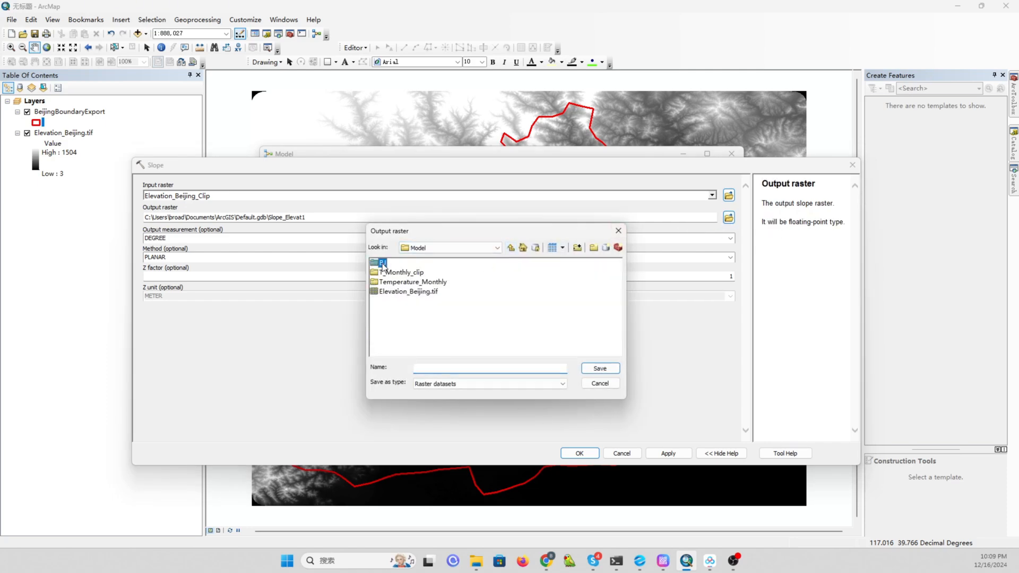
{"action": "left_click", "coordinate": [600, 367]}
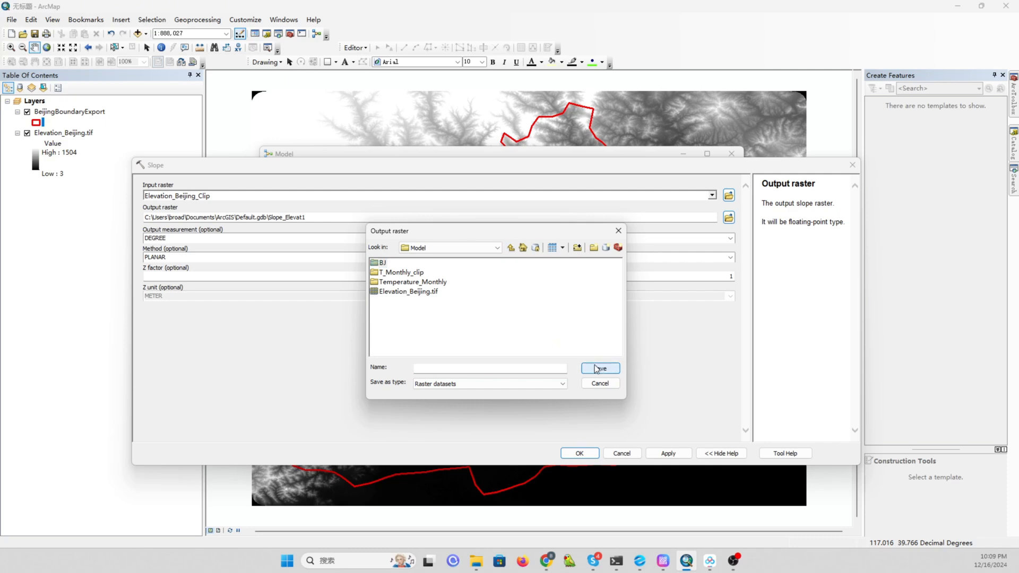
{"action": "double_click", "coordinate": [377, 263]}
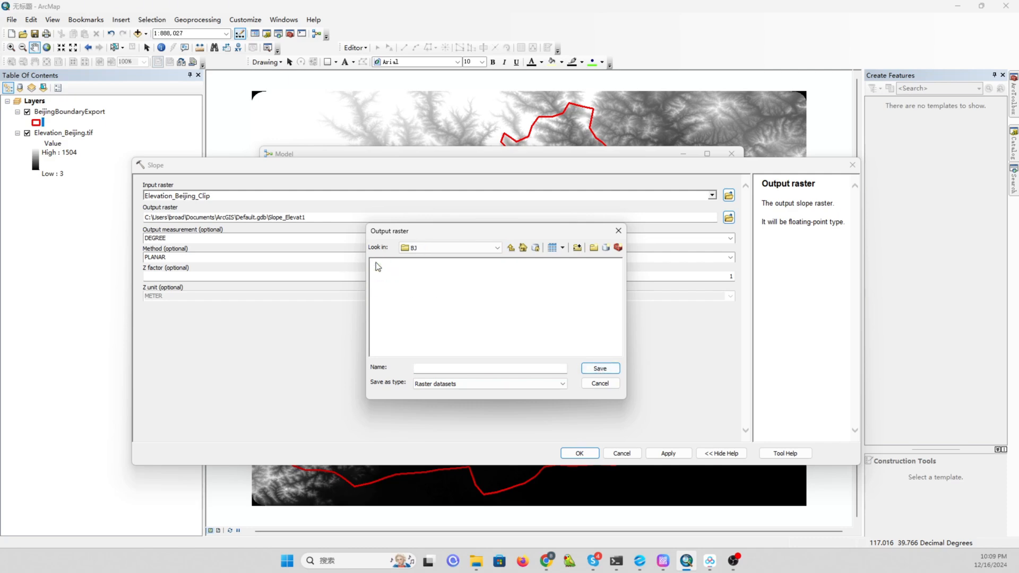
{"action": "left_click", "coordinate": [467, 368]}
{"action": "type", "text": "slope_BJ"}
{"action": "left_click", "coordinate": [561, 384]}
{"action": "left_click", "coordinate": [451, 363]}
{"action": "left_click", "coordinate": [447, 368]}
{"action": "type", "text": ".tif"}
{"action": "left_click", "coordinate": [615, 367]}
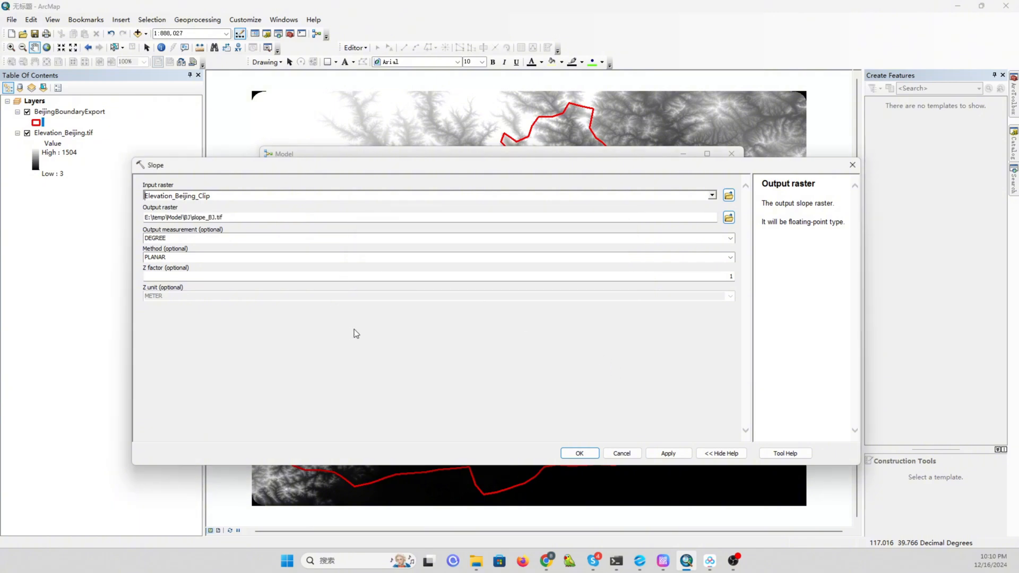
{"action": "left_click", "coordinate": [579, 454]}
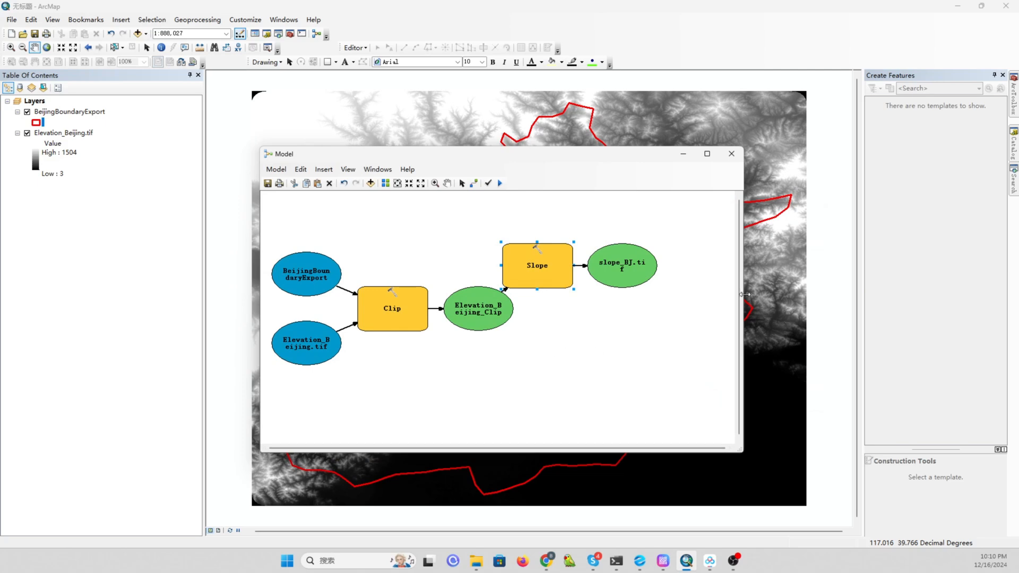
Search for the Aspect tool and add the Spatial Analyst Aspect tool to the model.
{"action": "left_click", "coordinate": [1014, 109]}
{"action": "left_click", "coordinate": [1014, 169]}
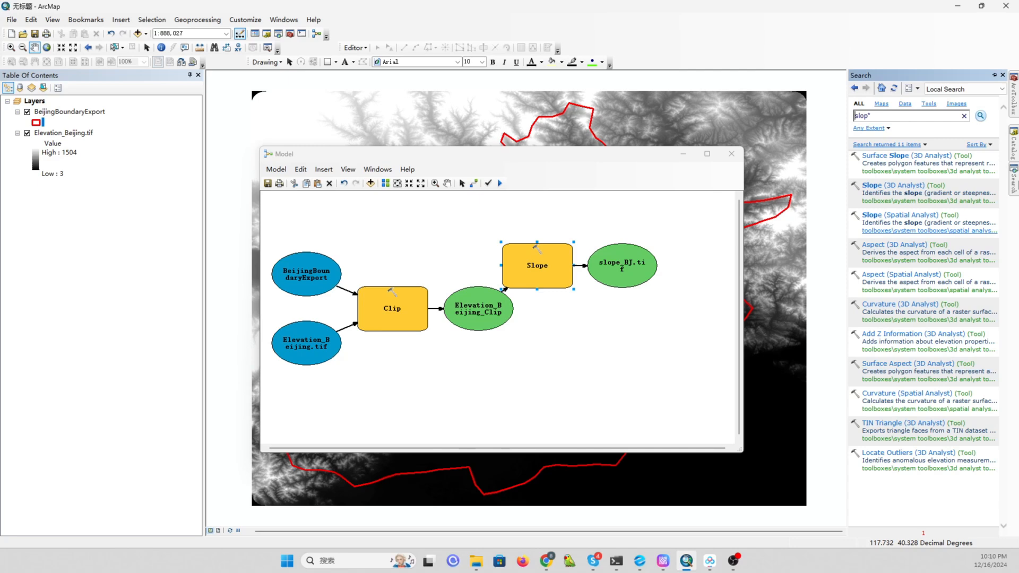
{"action": "double_click", "coordinate": [867, 117]}
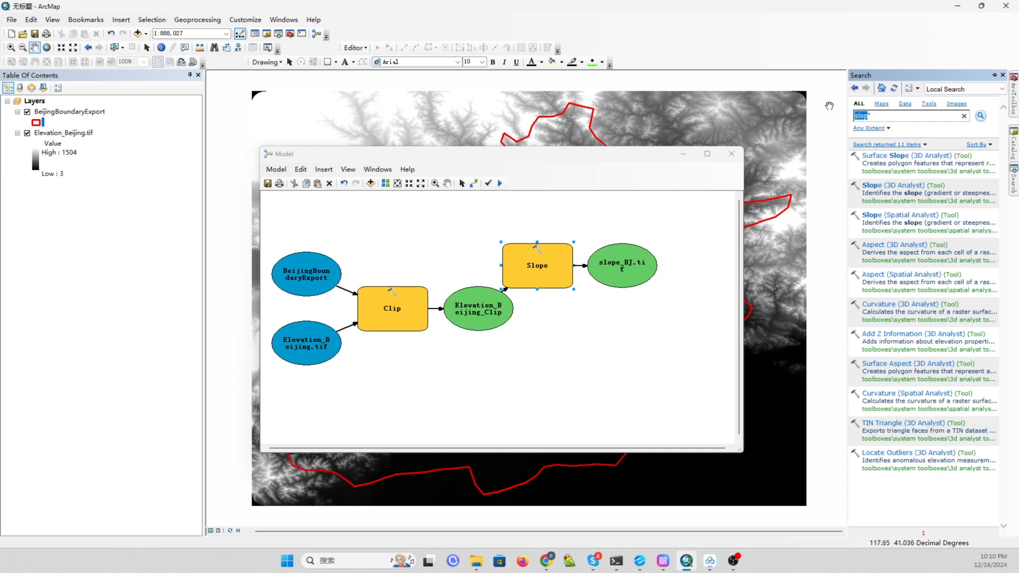
{"action": "type", "text": "a's'pe"}
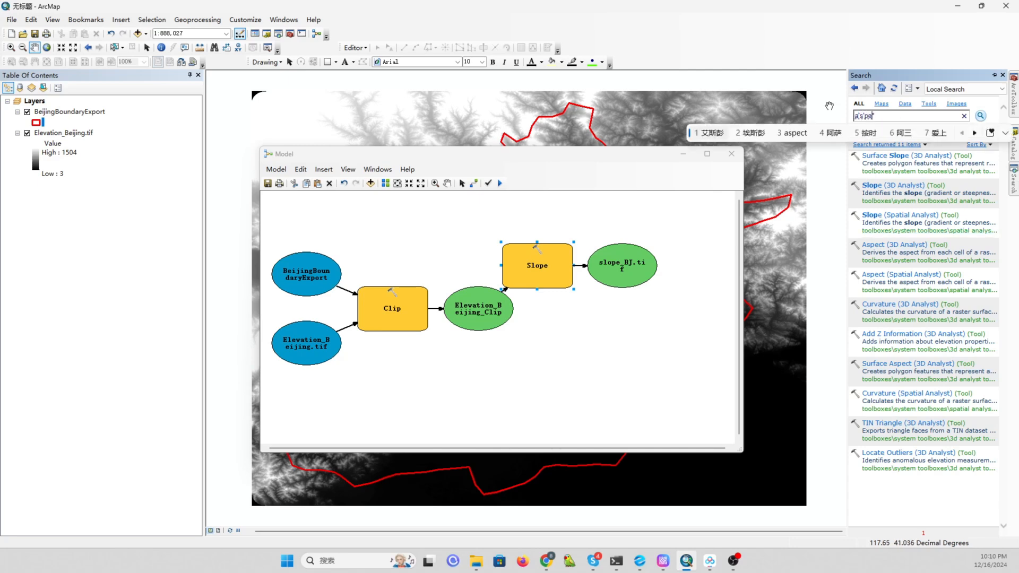
{"action": "key", "text": "Return"}
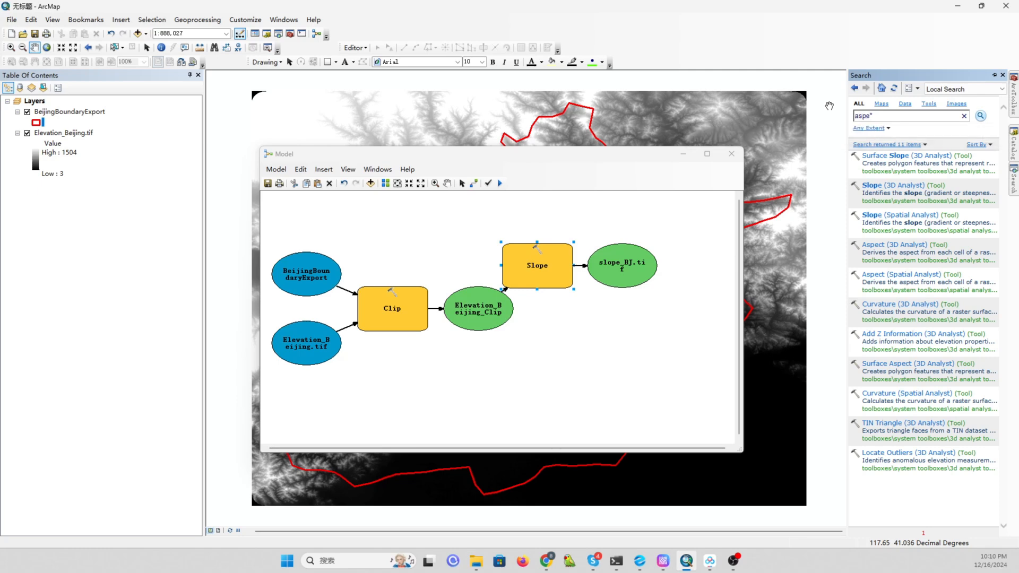
{"action": "key", "text": "Return"}
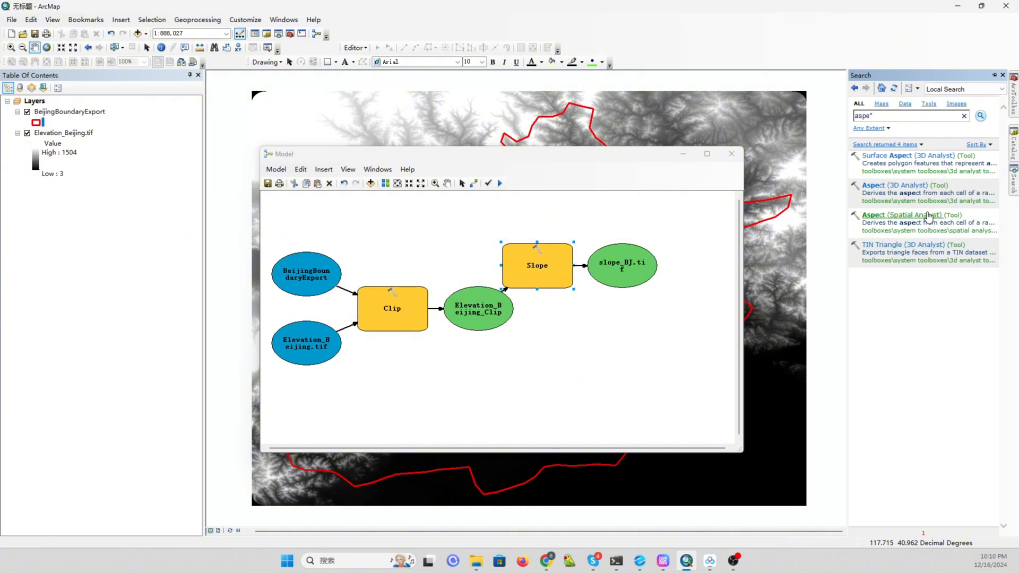
{"action": "left_click_drag", "start_coordinate": [922, 217], "coordinate": [576, 347]}
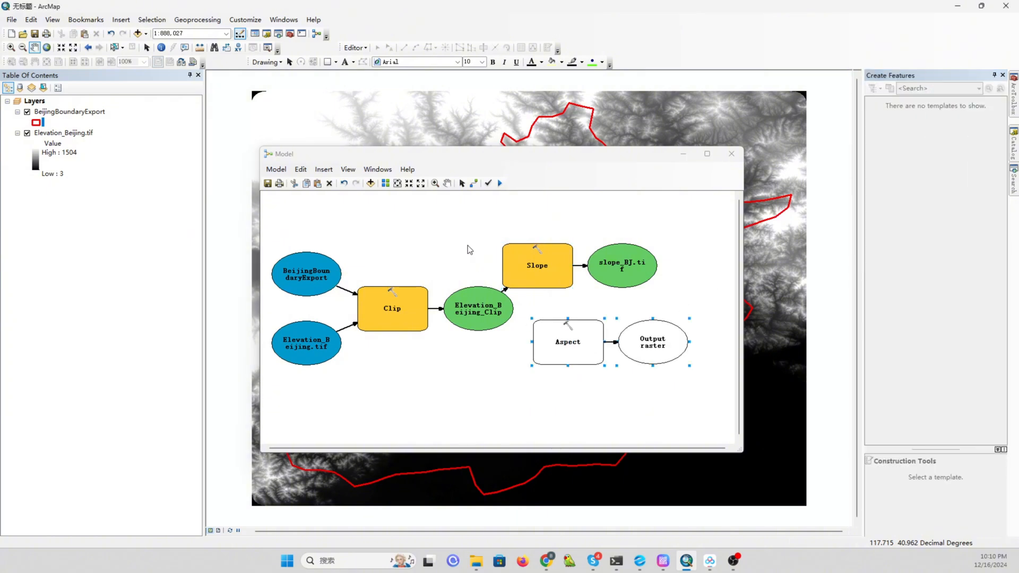
Connect Elevation_Beijing_Clip to the Aspect tool as its input raster.
{"action": "left_click", "coordinate": [474, 184]}
{"action": "left_click_drag", "start_coordinate": [476, 310], "coordinate": [544, 333]}
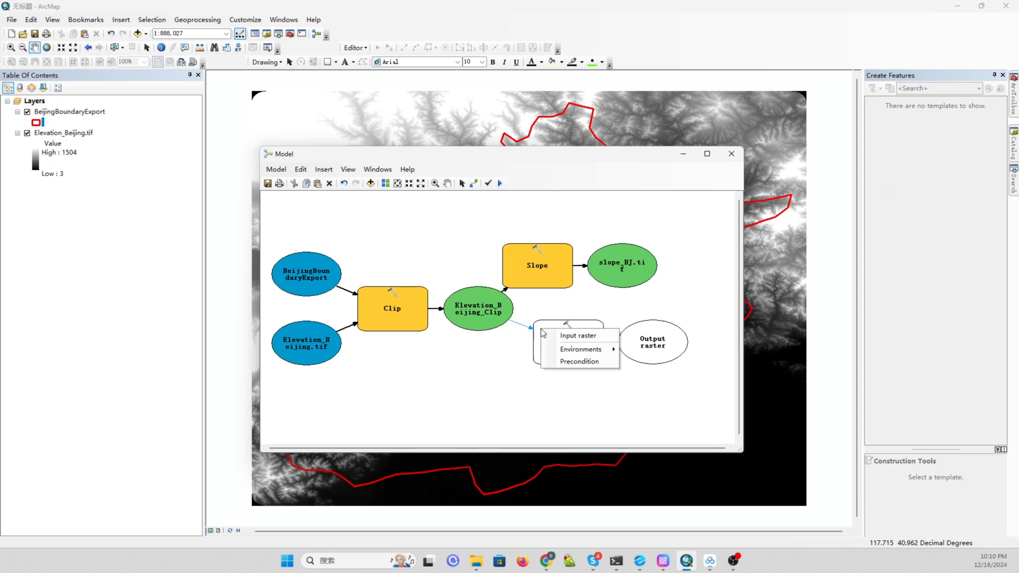
{"action": "left_click", "coordinate": [582, 335]}
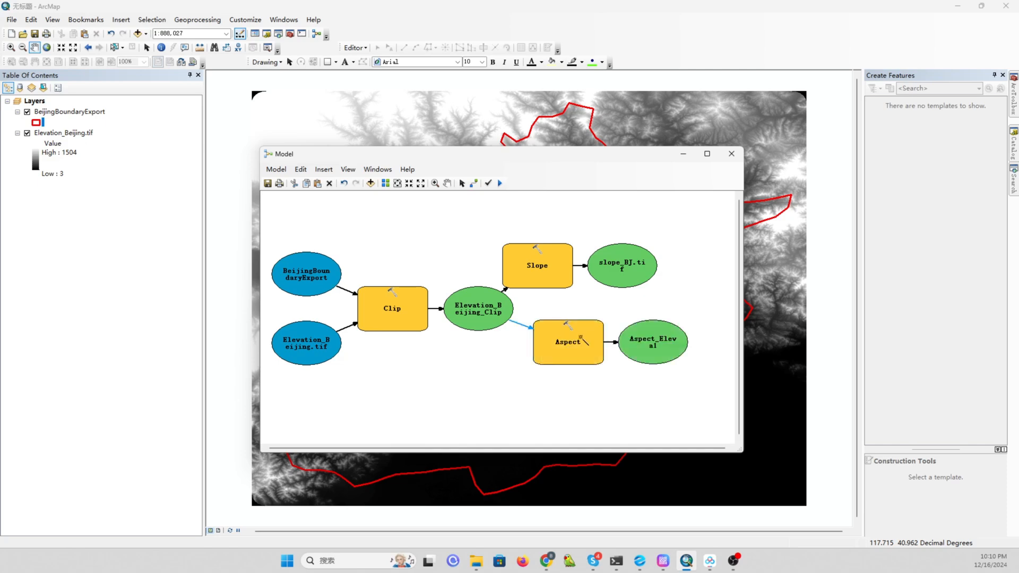
Open the Aspect tool's parameters and save its output raster as aspect_BJ.tif in the BJ folder.
{"action": "left_click", "coordinate": [464, 185]}
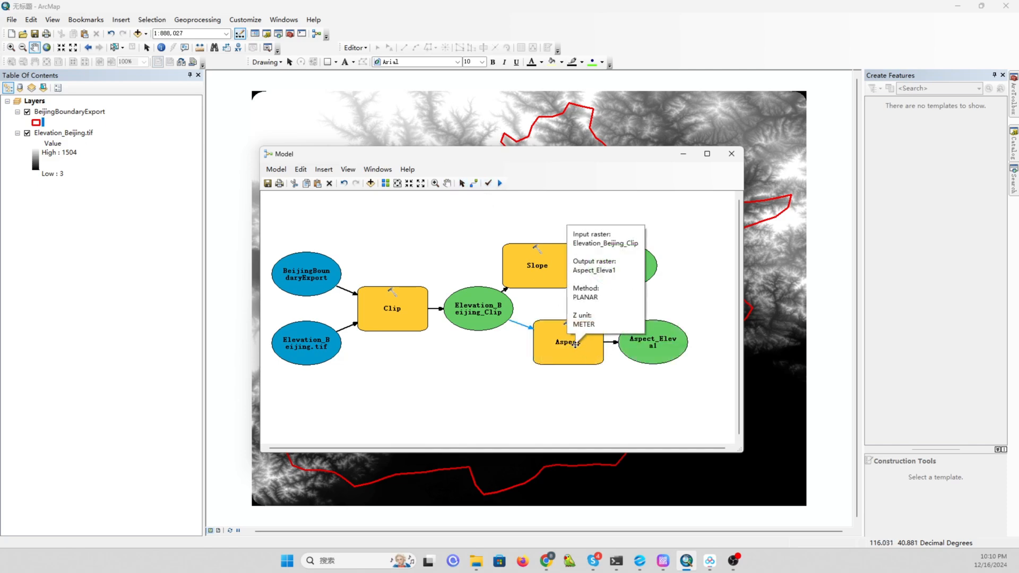
{"action": "left_click", "coordinate": [559, 351]}
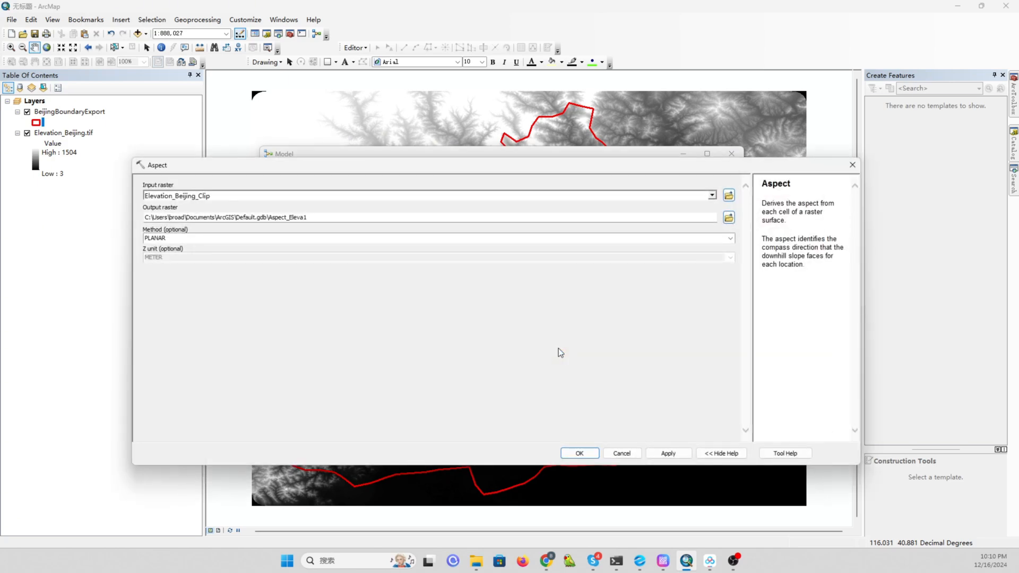
{"action": "left_click", "coordinate": [729, 218]}
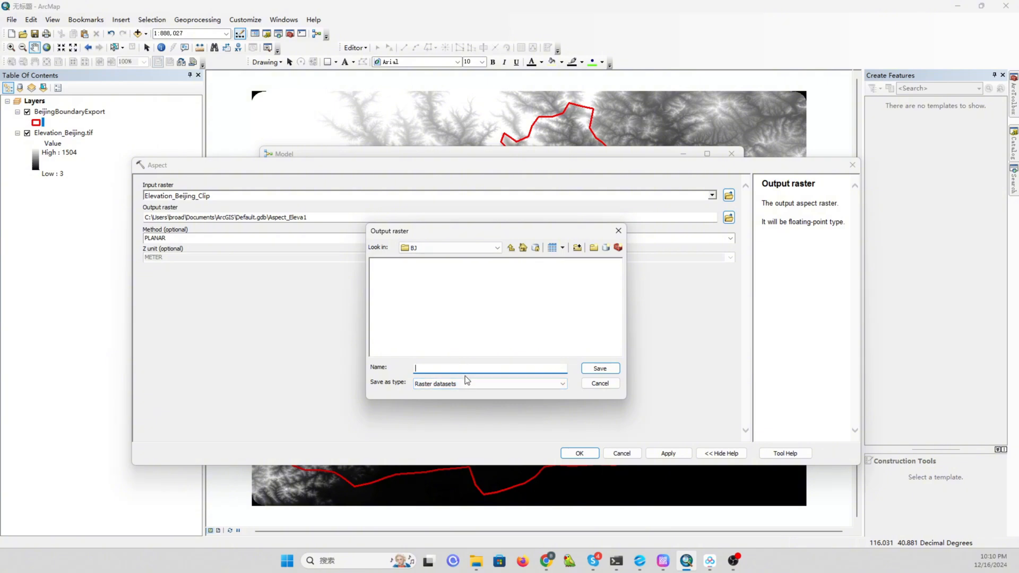
{"action": "type", "text": "aspect_BJ.tif"}
{"action": "left_click", "coordinate": [598, 367]}
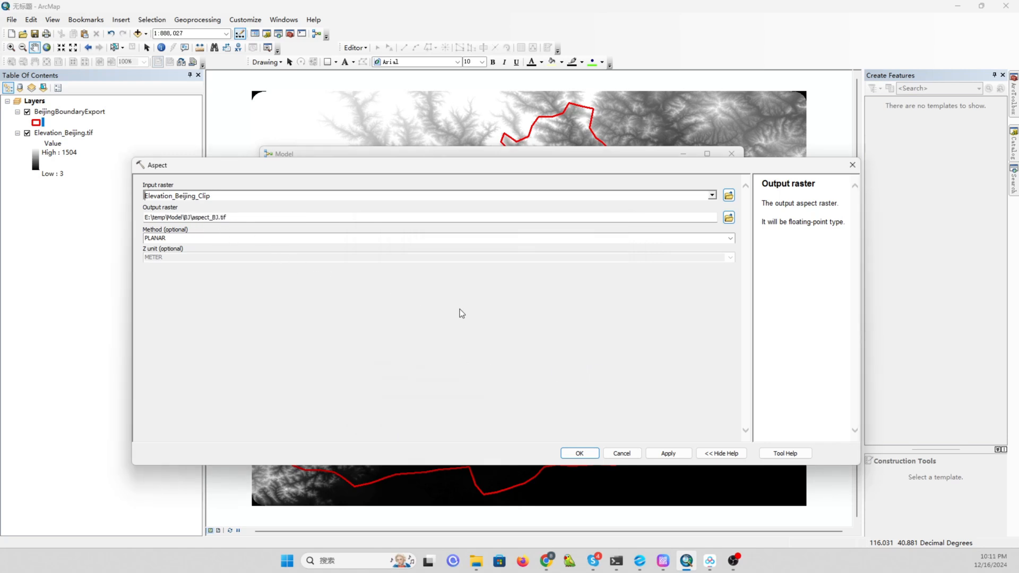
{"action": "left_click", "coordinate": [578, 454]}
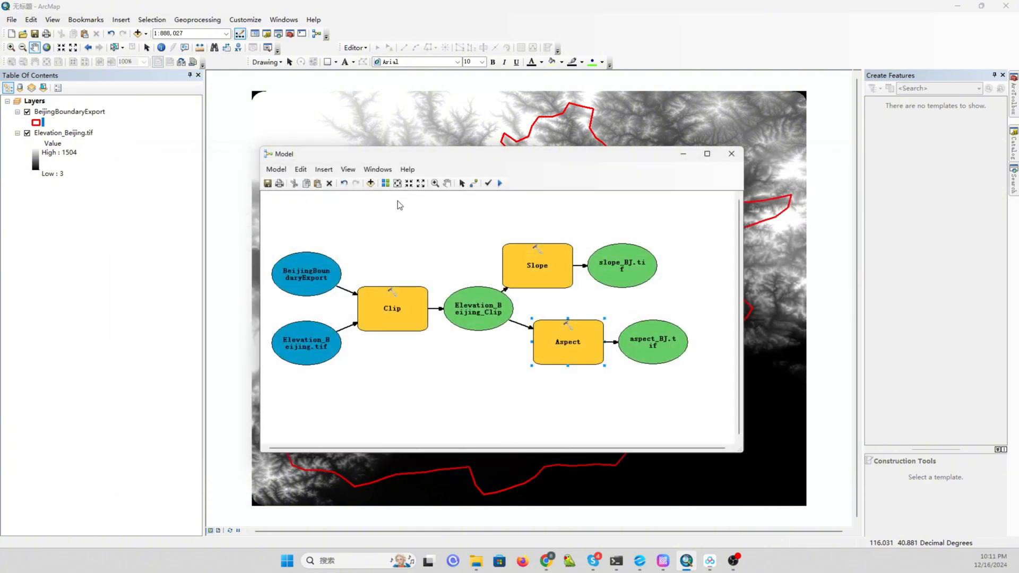
Auto-lay out the model diagram and widen the model window.
{"action": "left_click", "coordinate": [386, 183]}
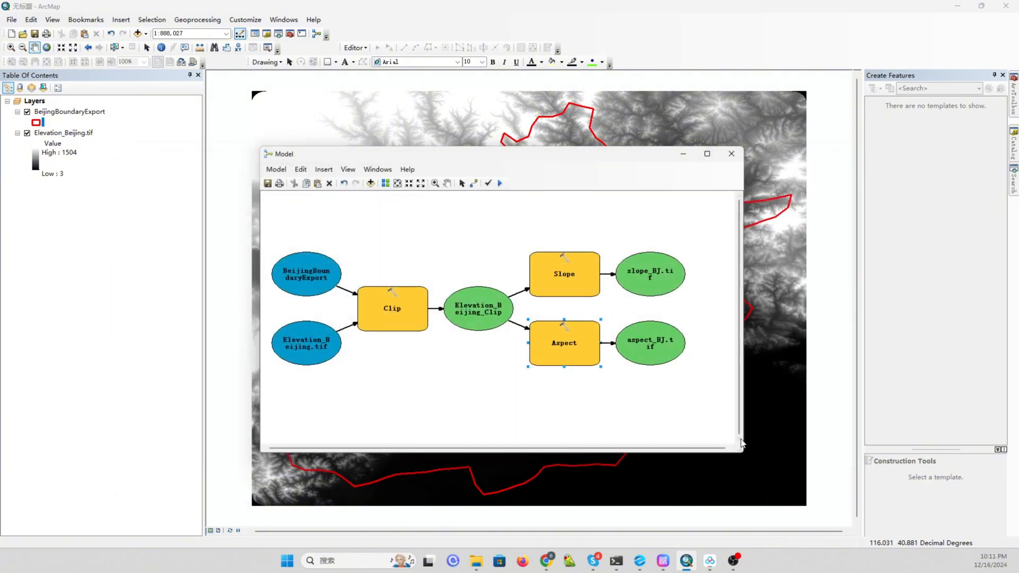
{"action": "left_click_drag", "start_coordinate": [742, 451], "coordinate": [772, 459]}
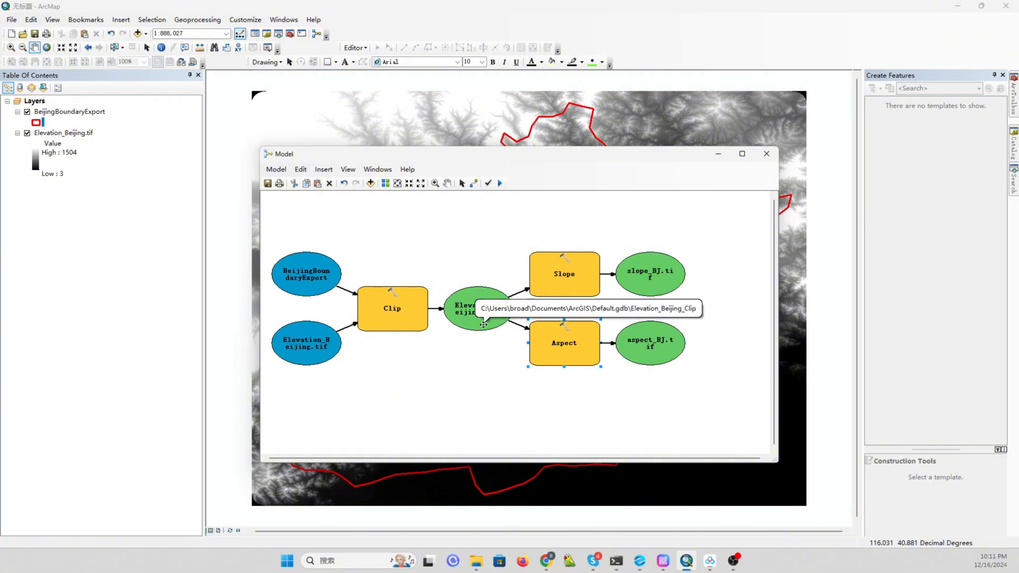
{"action": "mouse_move", "coordinate": [577, 267]}
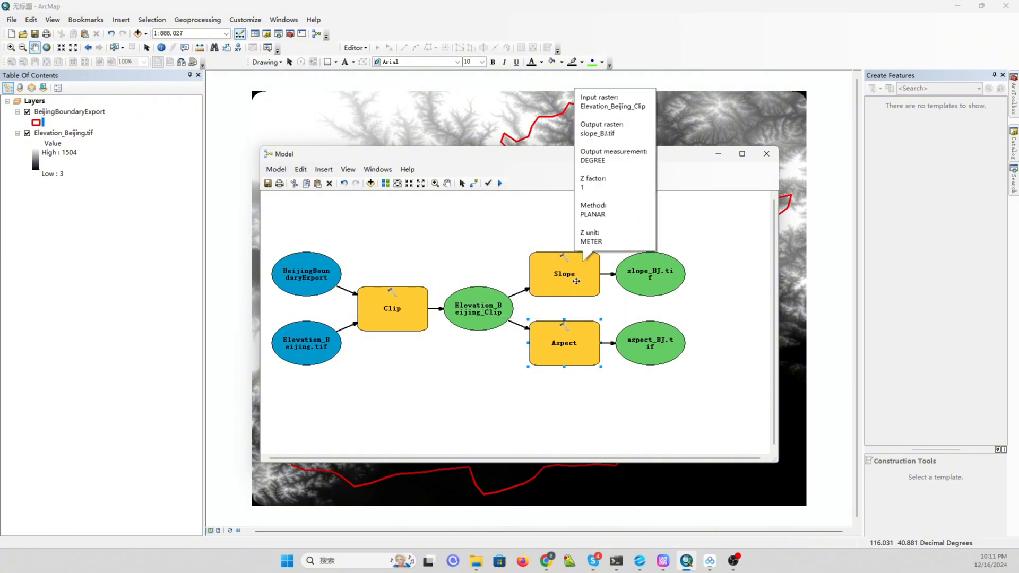